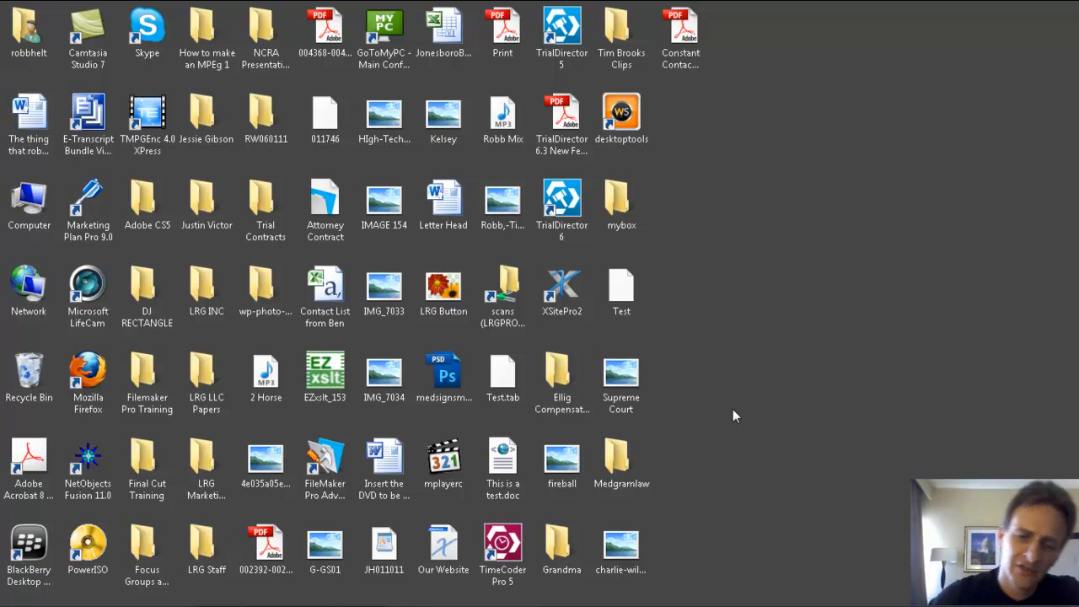
# Step: Switch to TrialDirector with the TrialDirector 6 Sample Case open
pyautogui.moveTo(525, 600)
pyautogui.click(229, 593)
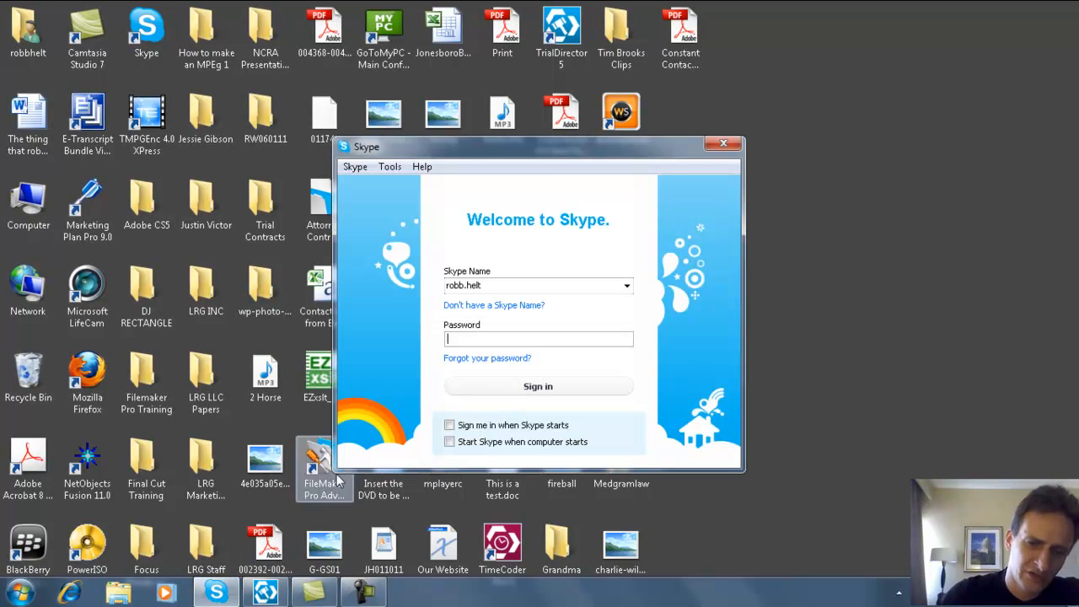
pyautogui.click(268, 593)
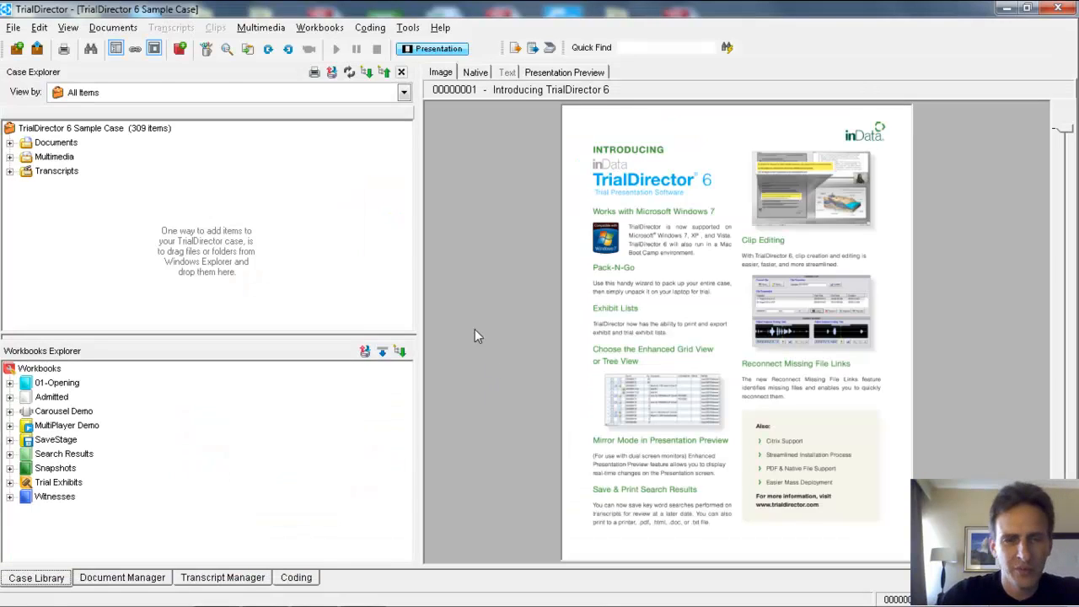
# Step: Create a case described as Mock Trial, using the description as directory name and no access security, and dismiss the Windows performance notification
pyautogui.click(12, 27)
pyautogui.click(66, 46)
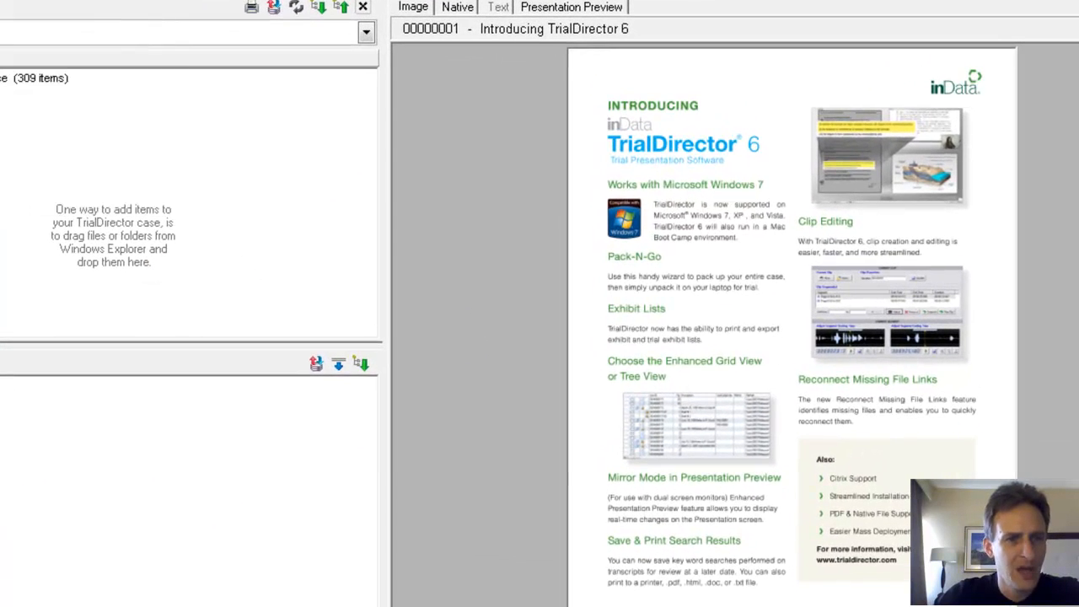
pyautogui.click(631, 438)
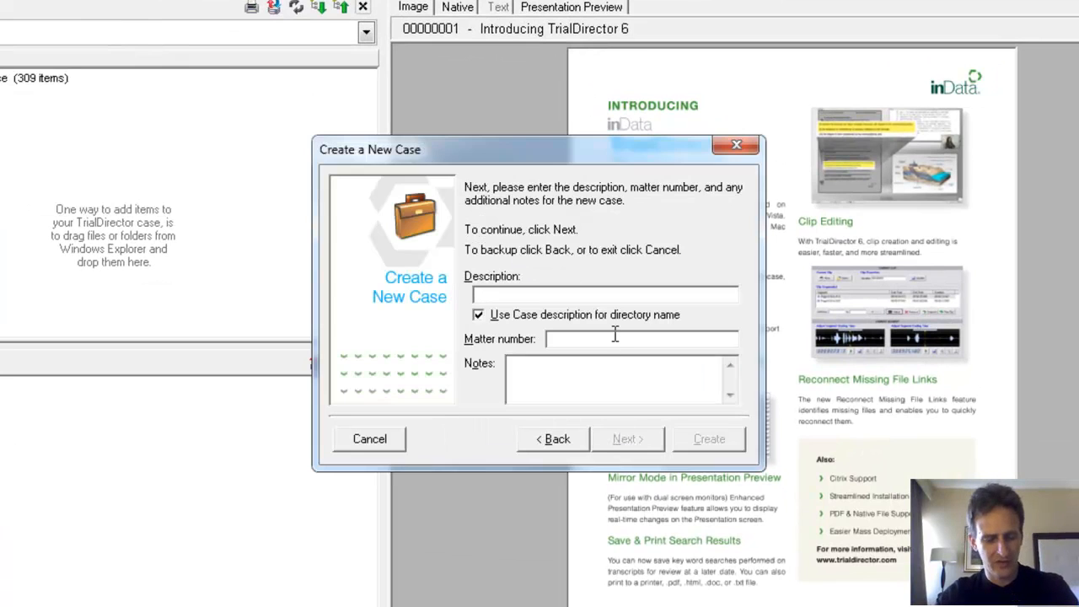
pyautogui.write('Mock Trial')
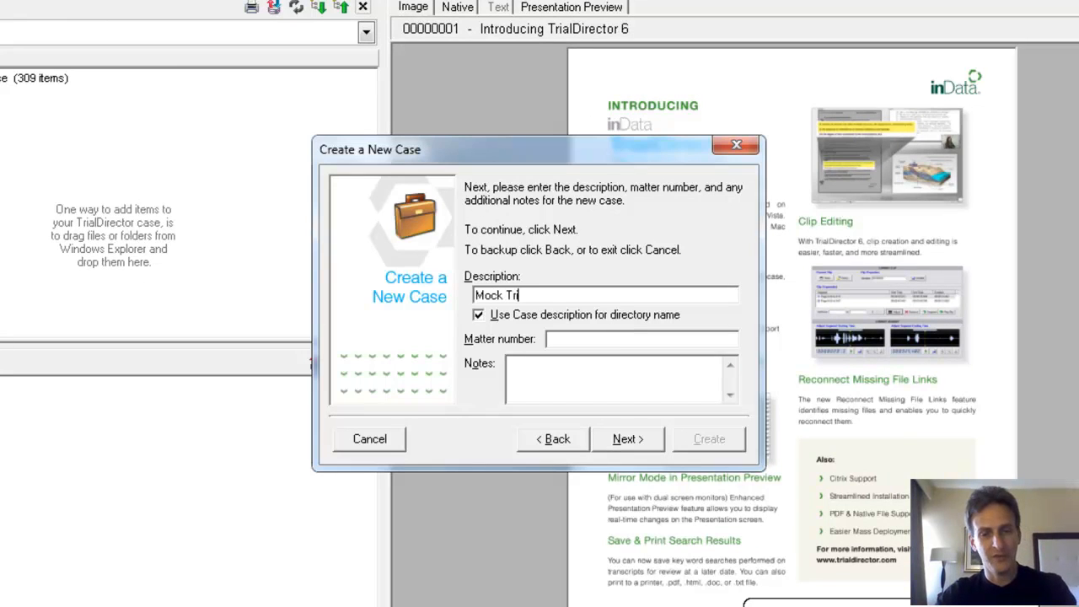
pyautogui.click(625, 438)
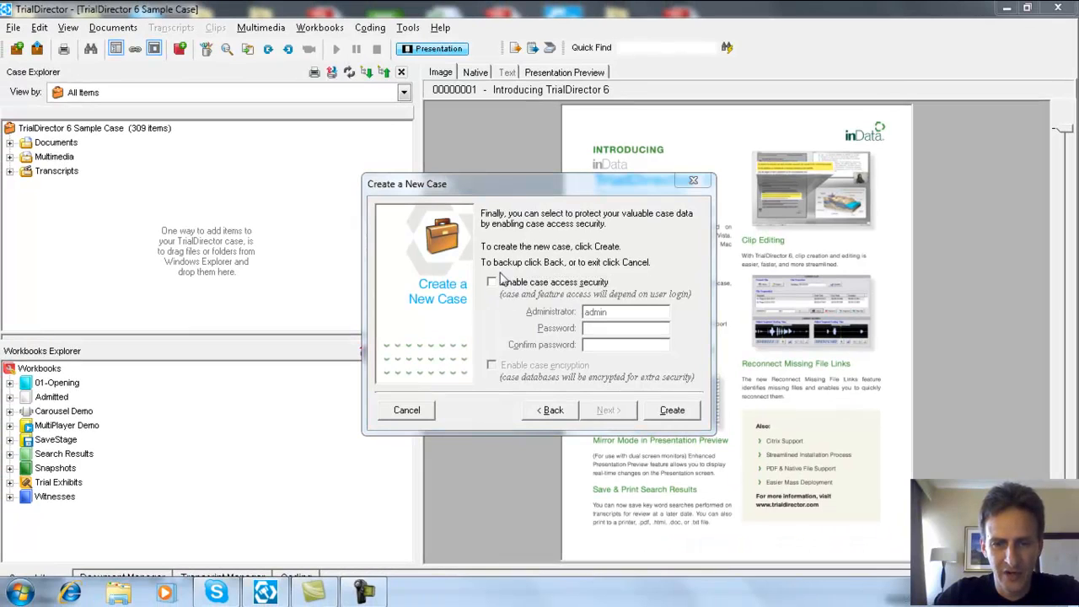
pyautogui.click(672, 411)
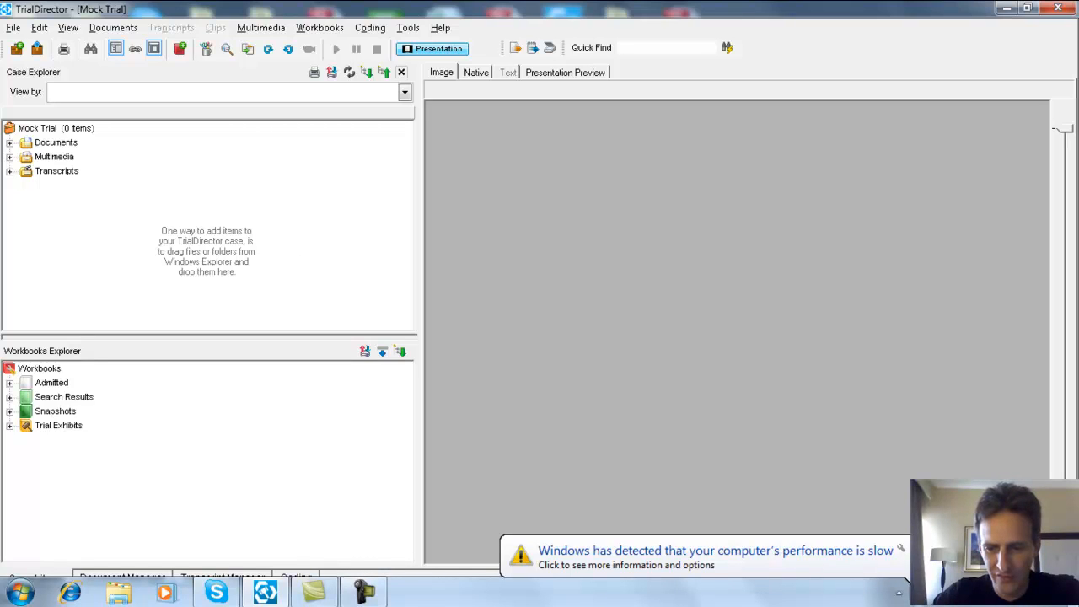
pyautogui.click(915, 563)
pyautogui.click(529, 313)
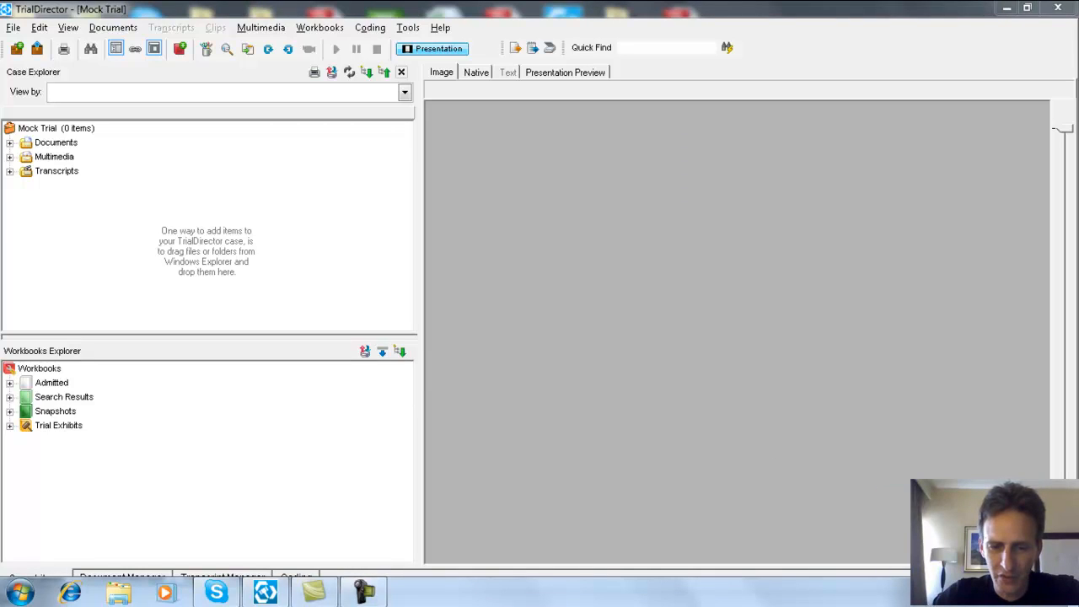
# Step: Open the mock trial folder inside C:\Cases in Windows Explorer and shift its window clear of the case tree
pyautogui.moveTo(260, 597)
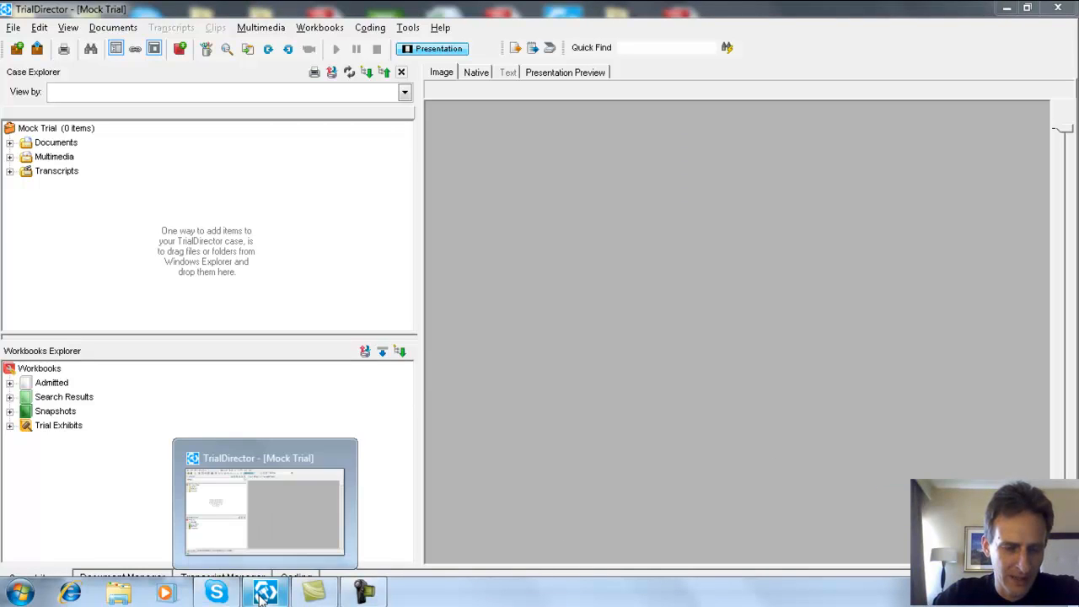
pyautogui.click(105, 597)
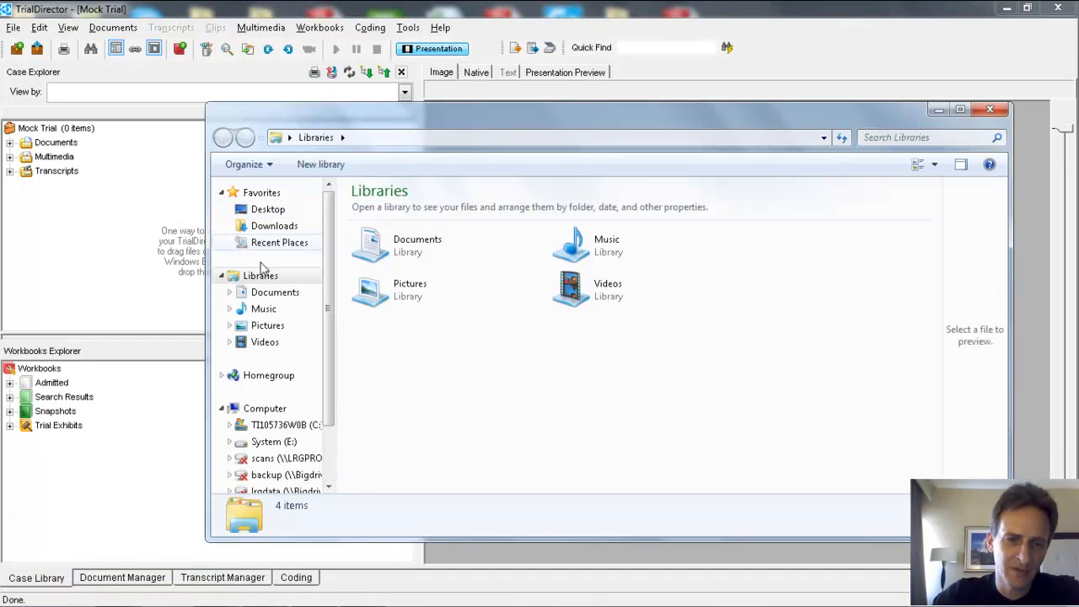
pyautogui.click(268, 425)
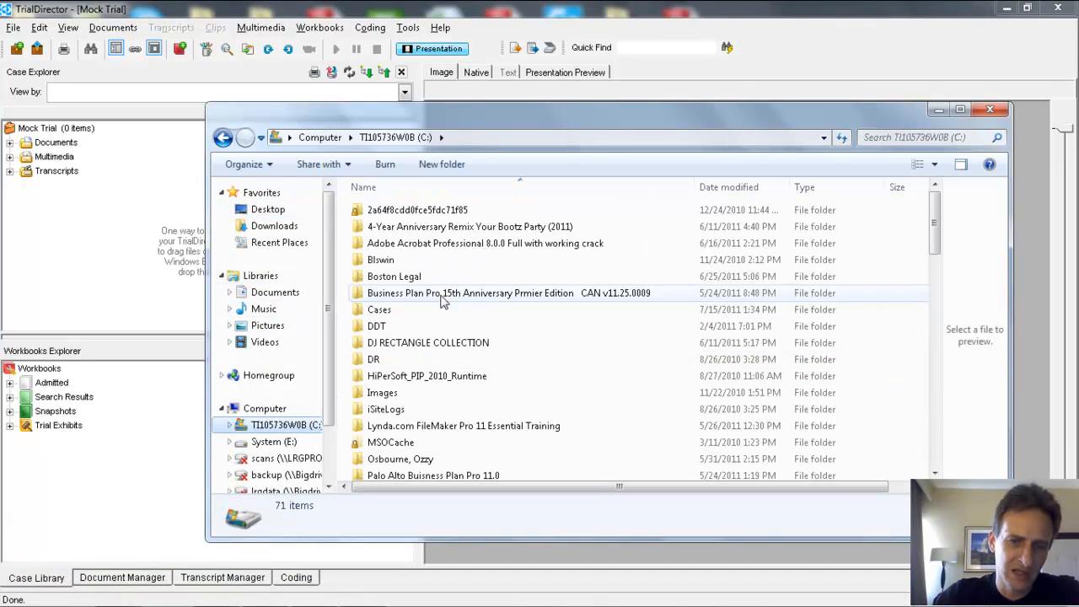
pyautogui.doubleClick(396, 310)
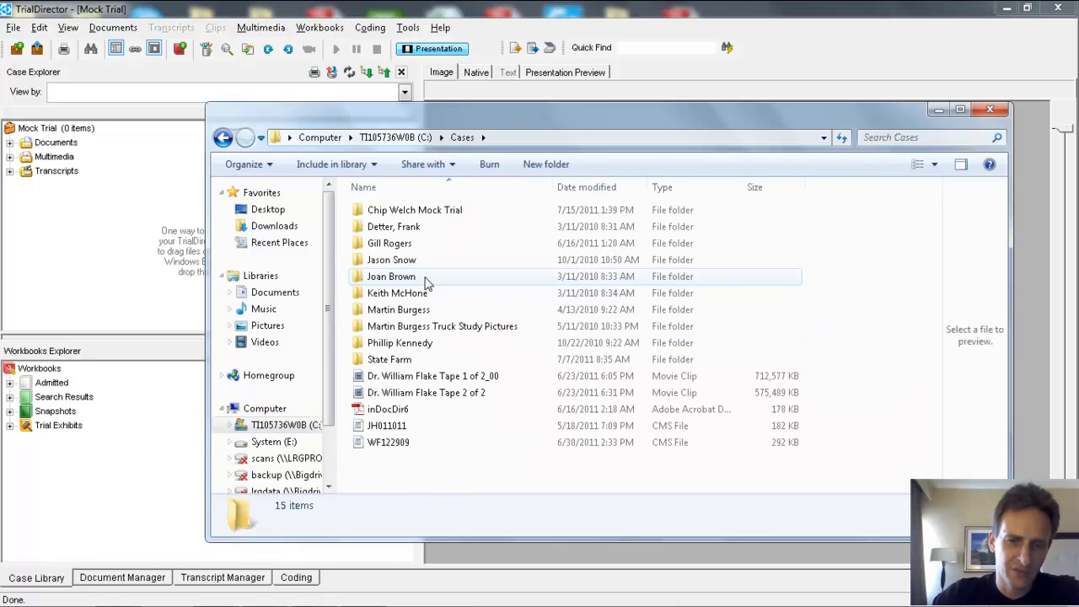
pyautogui.doubleClick(413, 210)
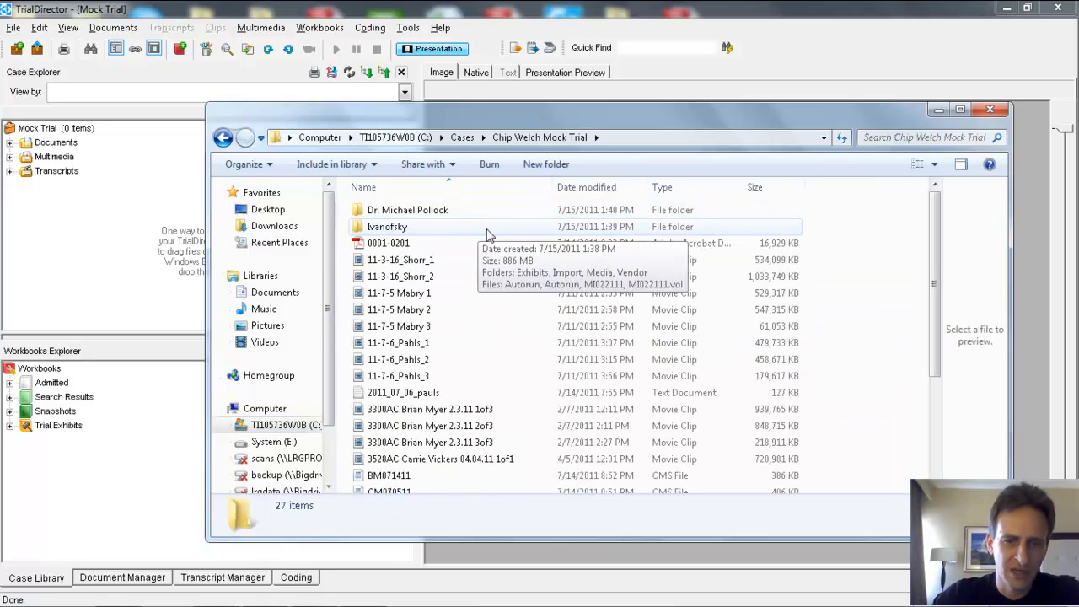
pyautogui.moveTo(493, 114); pyautogui.dragTo(560, 112)
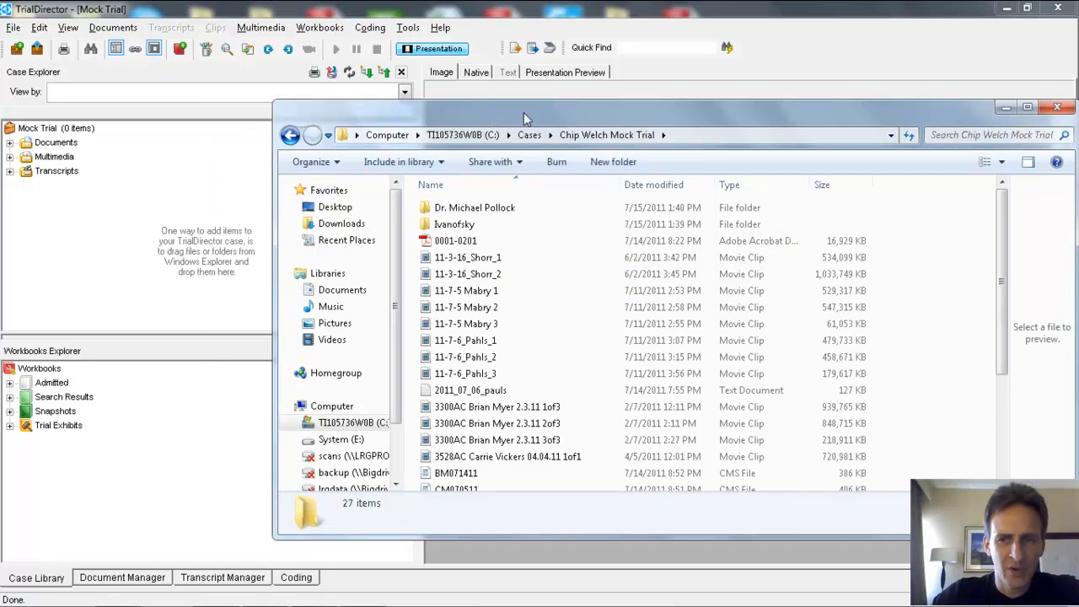
# Step: Look through the movie clips, text transcripts and CMS files in the mock trial folder and close the Explorer window
pyautogui.scroll(-3, 512, 361)
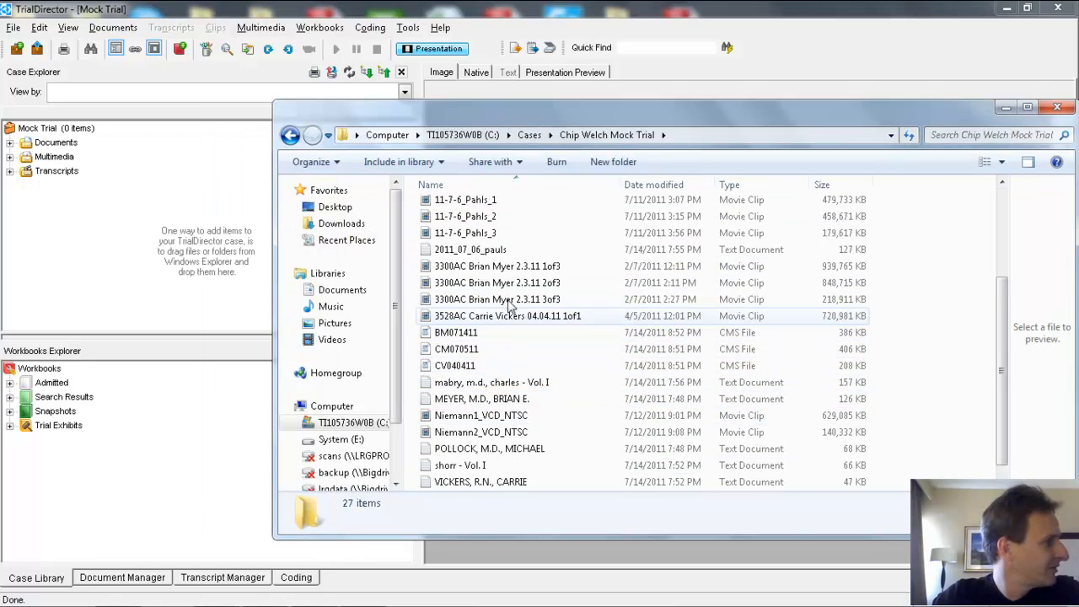
pyautogui.scroll(2, 520, 349)
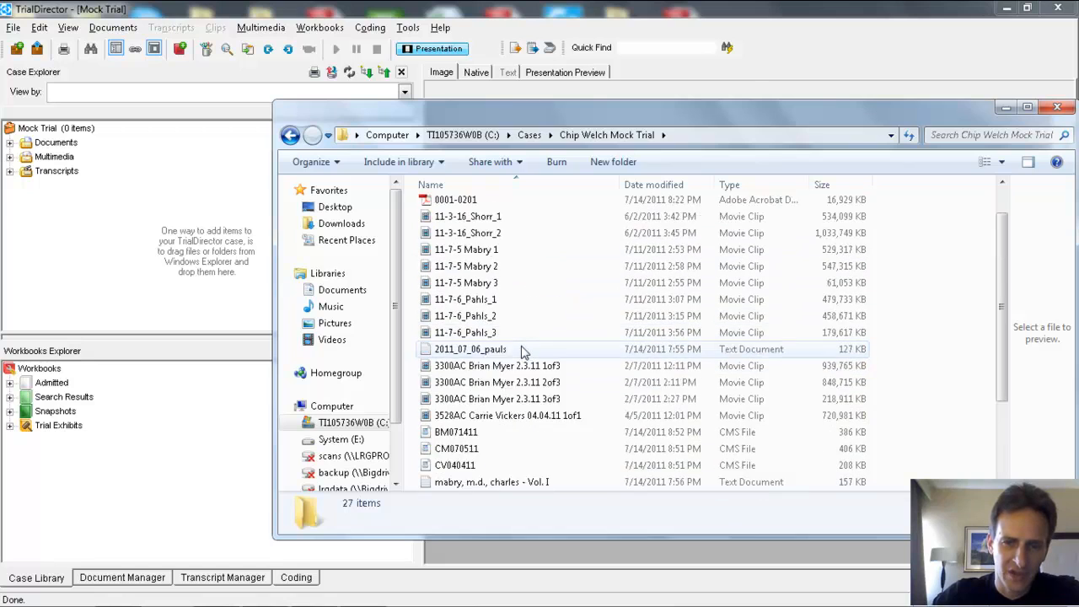
pyautogui.scroll(-3, 523, 350)
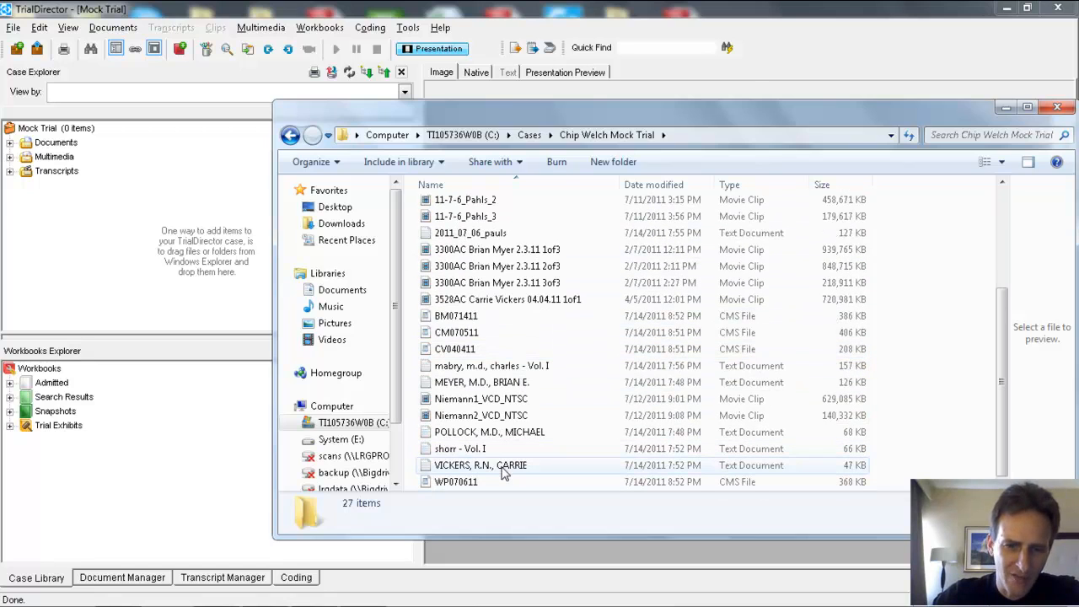
pyautogui.scroll(4, 505, 371)
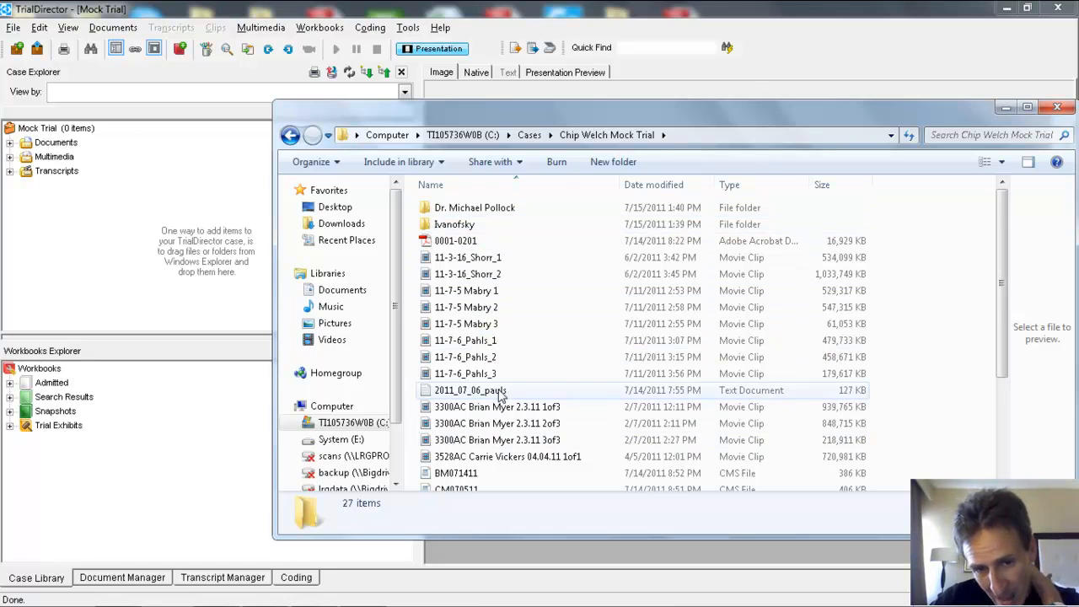
pyautogui.scroll(-3, 493, 380)
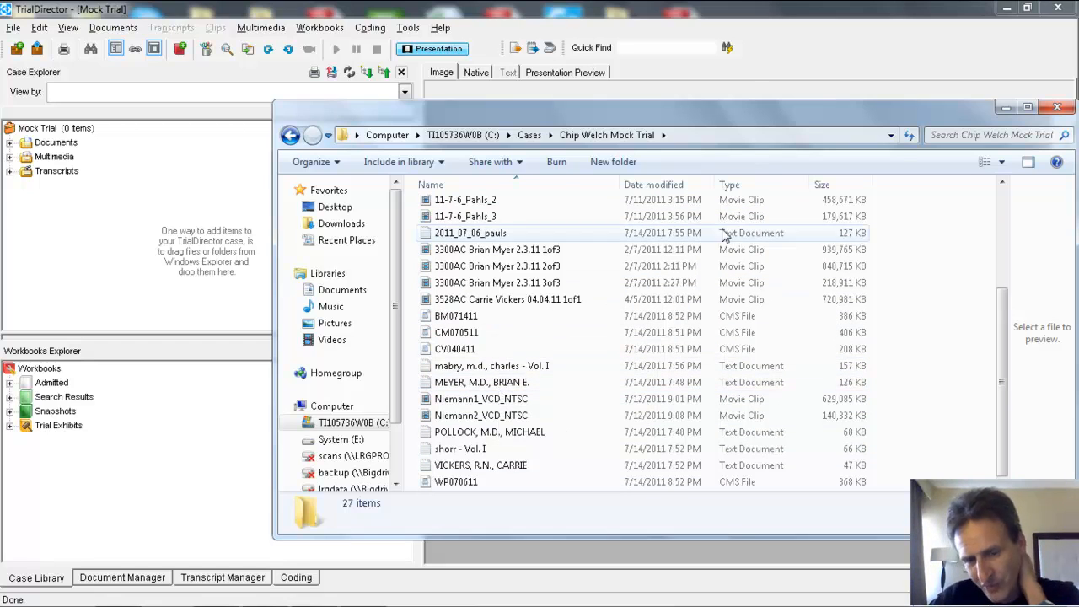
pyautogui.click(1056, 108)
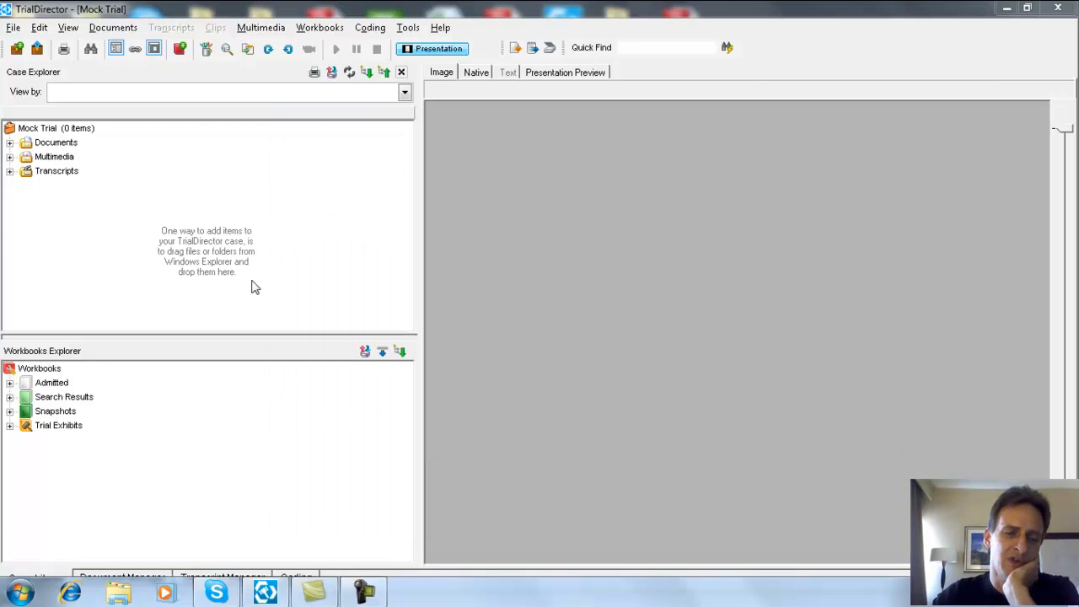
# Step: Start importing synchronized transcripts in Transcript Manager, choosing multiple files within a specified folder
pyautogui.click(211, 578)
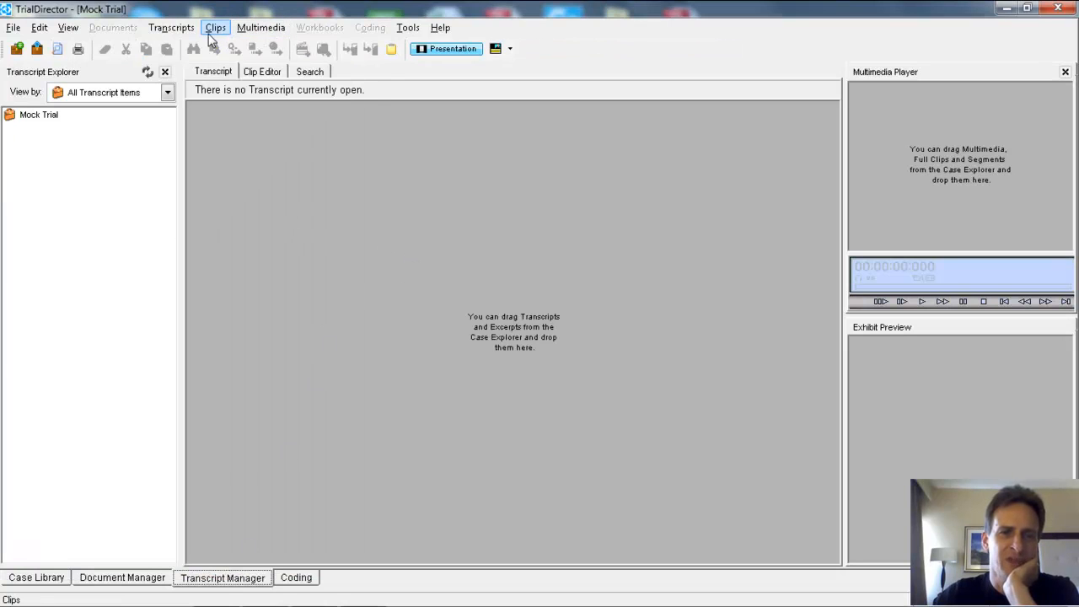
pyautogui.click(171, 28)
pyautogui.moveTo(315, 48)
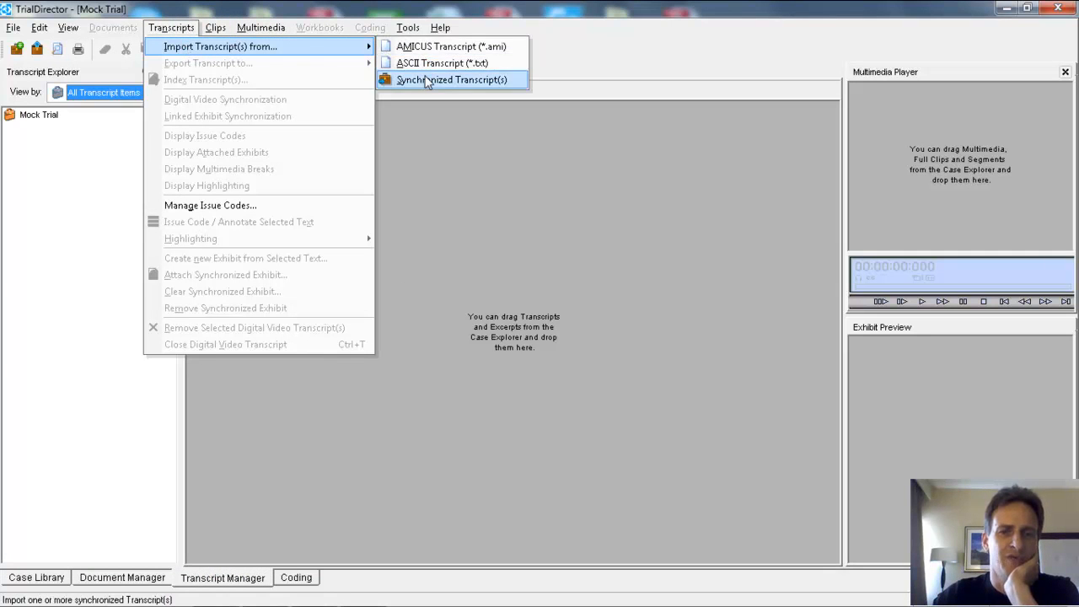
pyautogui.click(428, 80)
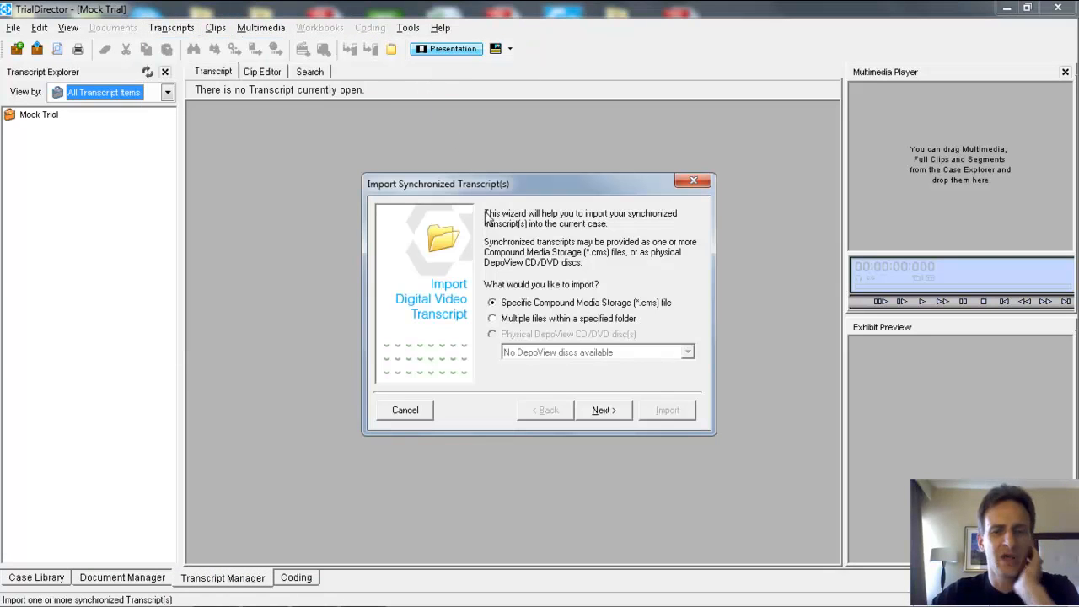
pyautogui.click(510, 320)
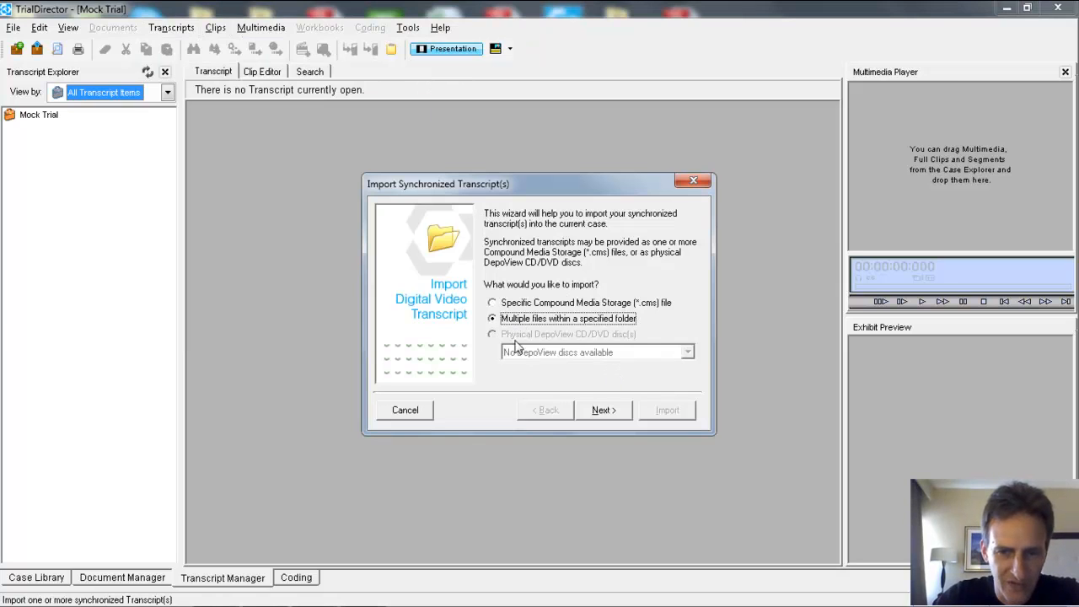
pyautogui.click(599, 411)
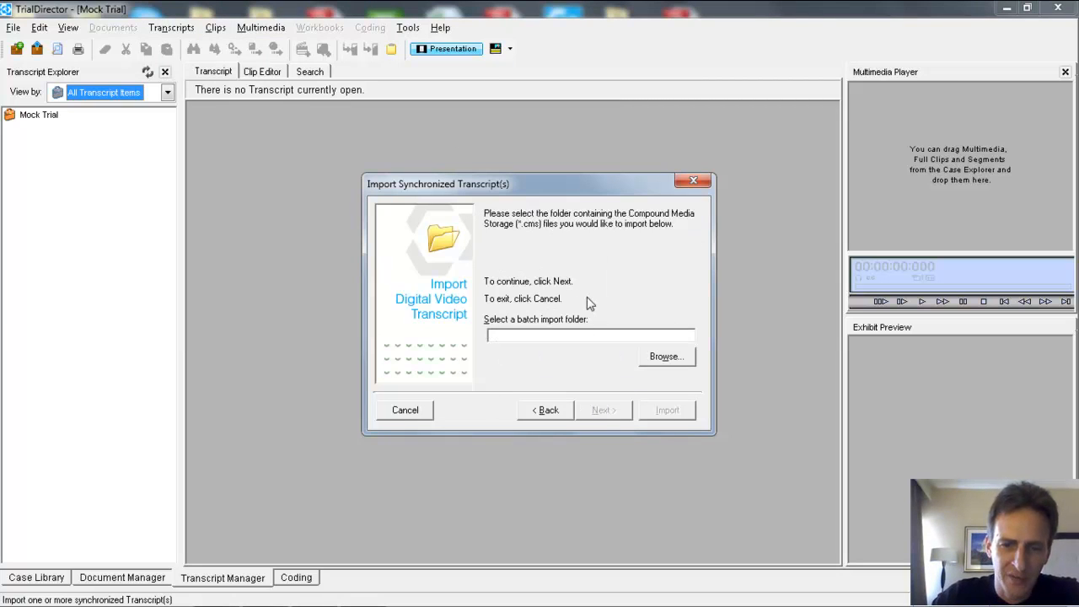
# Step: Select the mock trial folder under C:\Cases as the batch import folder and continue to the transcript selection
pyautogui.click(668, 358)
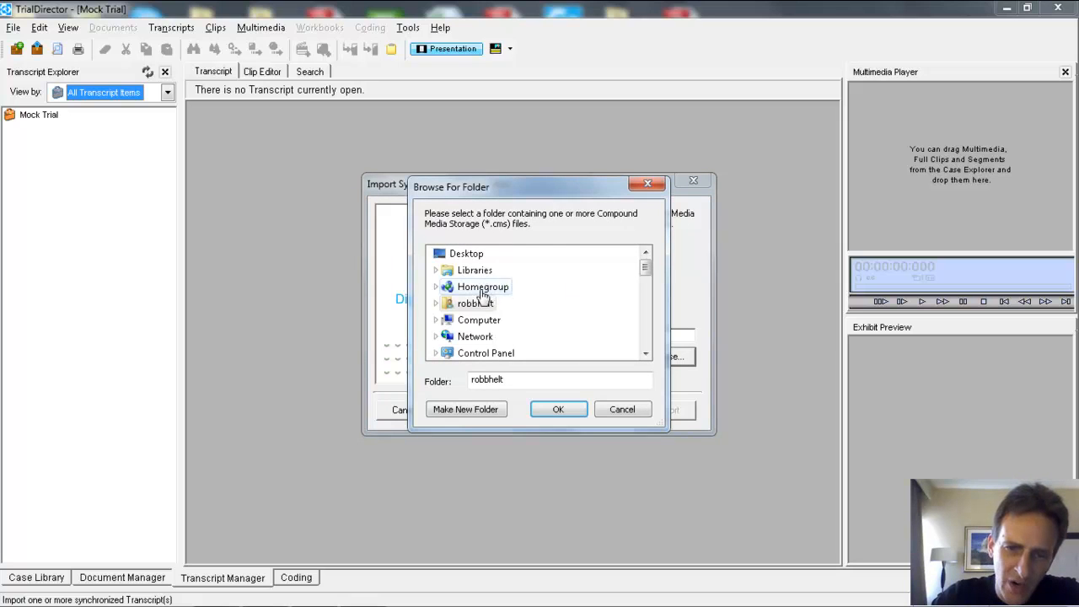
pyautogui.click(478, 321)
pyautogui.doubleClick(479, 321)
pyautogui.scroll(-2, 511, 306)
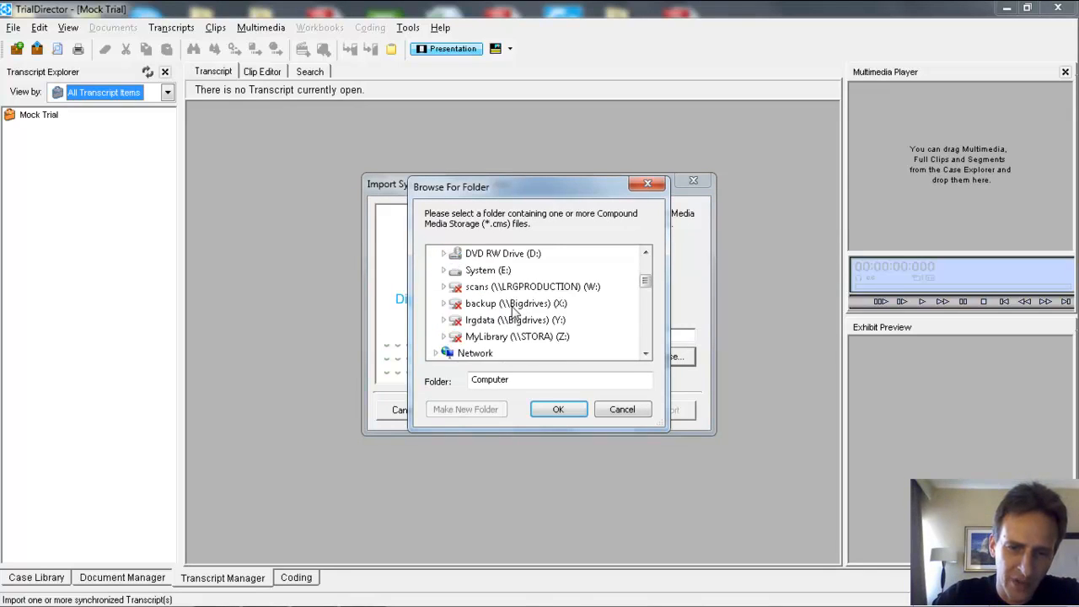
pyautogui.scroll(1, 506, 287)
pyautogui.click(506, 290)
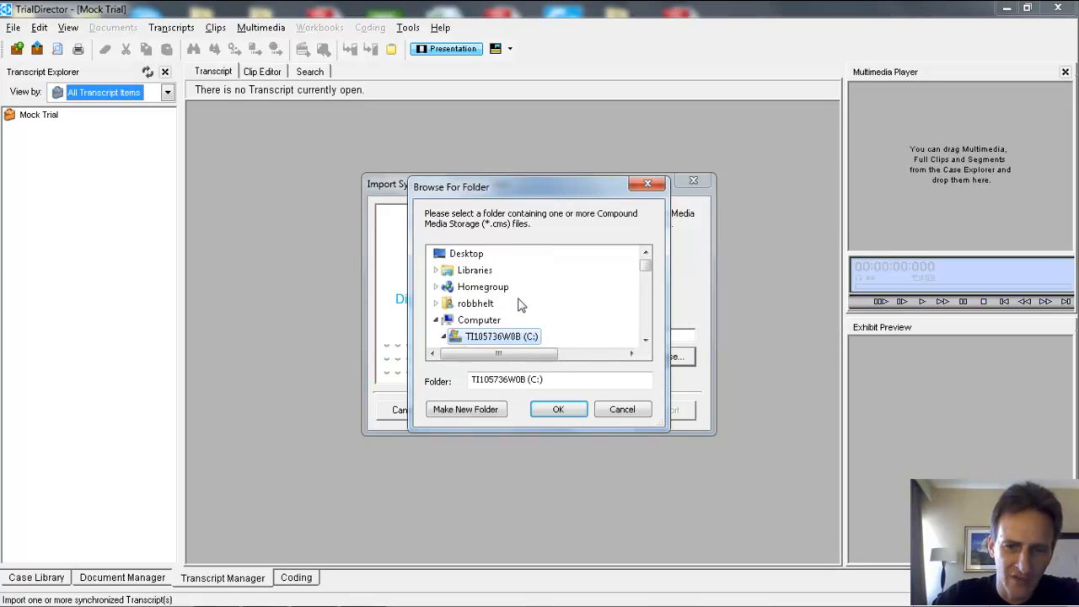
pyautogui.scroll(-2, 517, 305)
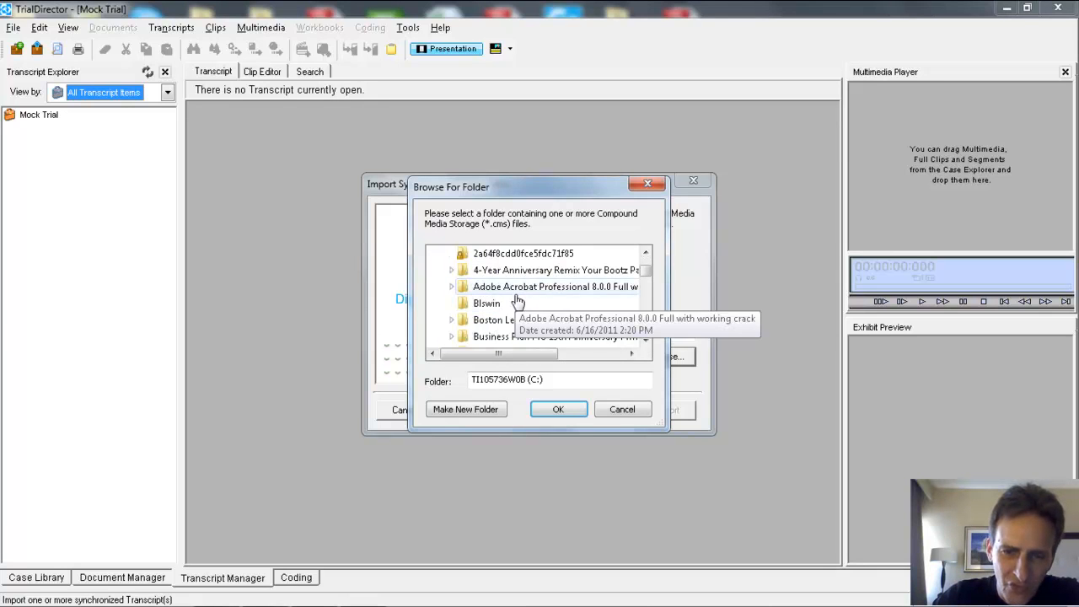
pyautogui.scroll(-1, 513, 299)
pyautogui.click(498, 305)
pyautogui.scroll(-2, 519, 306)
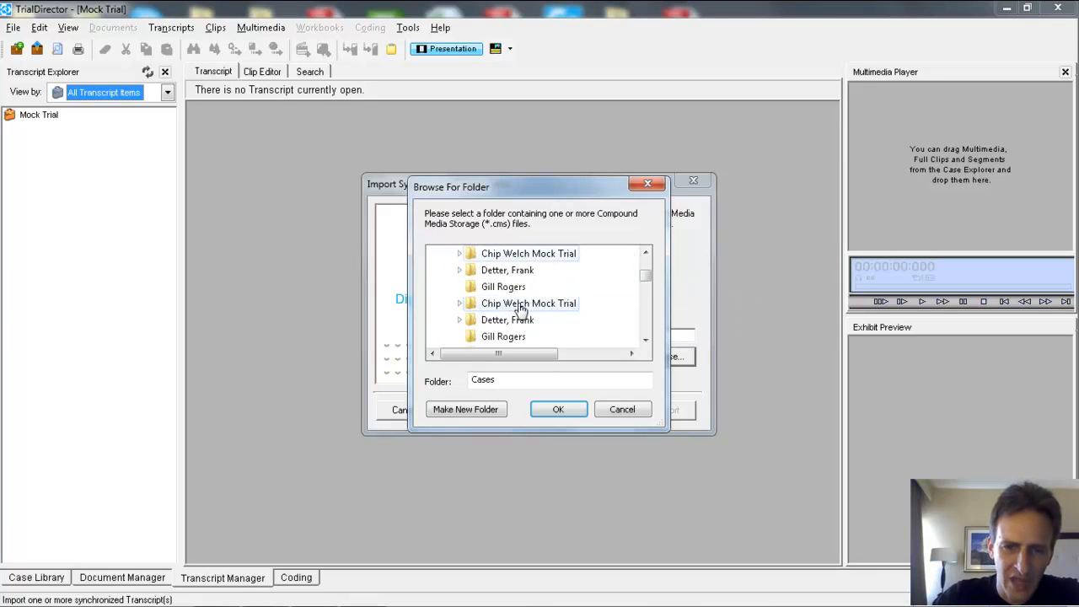
pyautogui.click(524, 259)
pyautogui.scroll(-1, 514, 314)
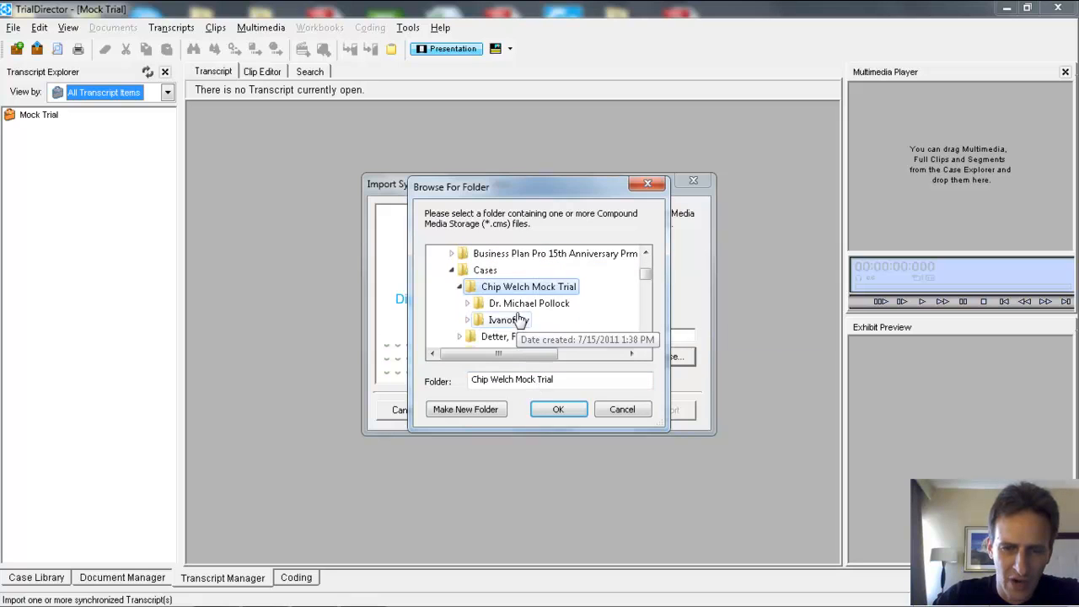
pyautogui.click(552, 410)
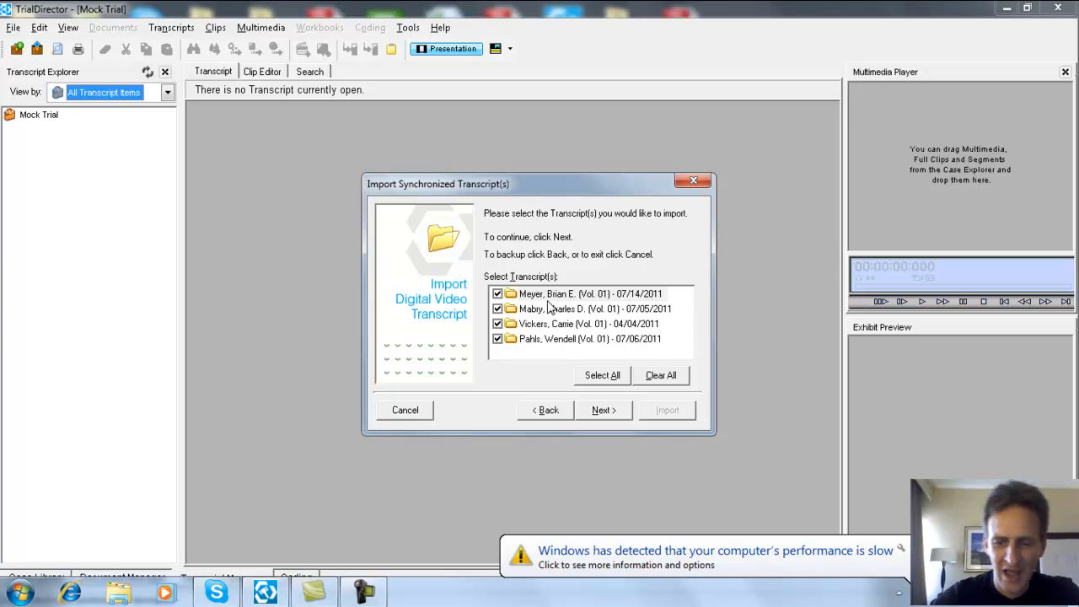
# Step: Change the Windows color scheme to Windows 7 Basic and continue the import with all four transcripts selected
pyautogui.click(806, 533)
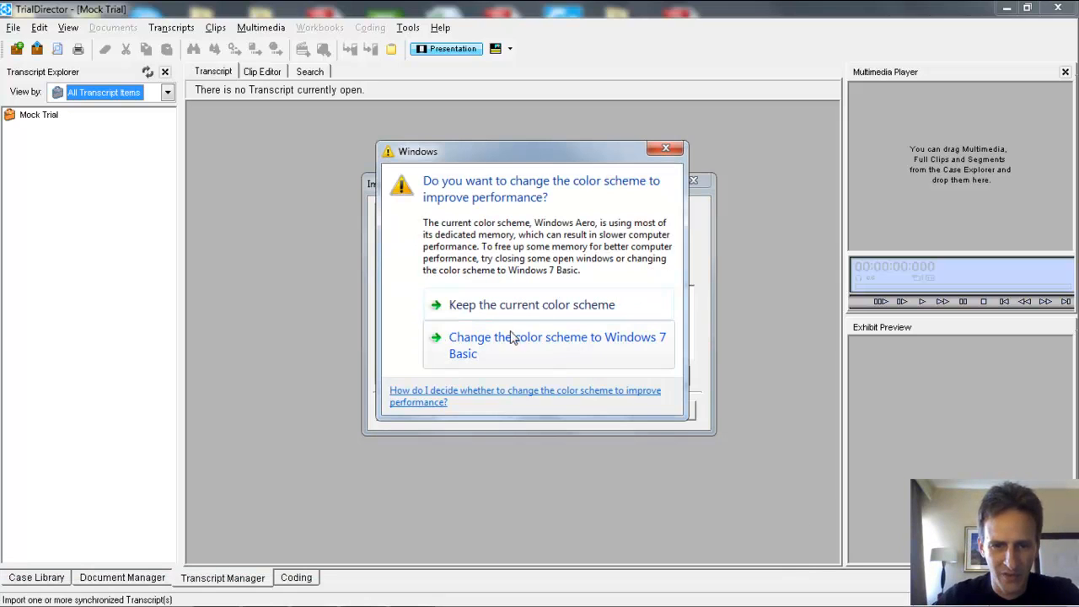
pyautogui.click(523, 346)
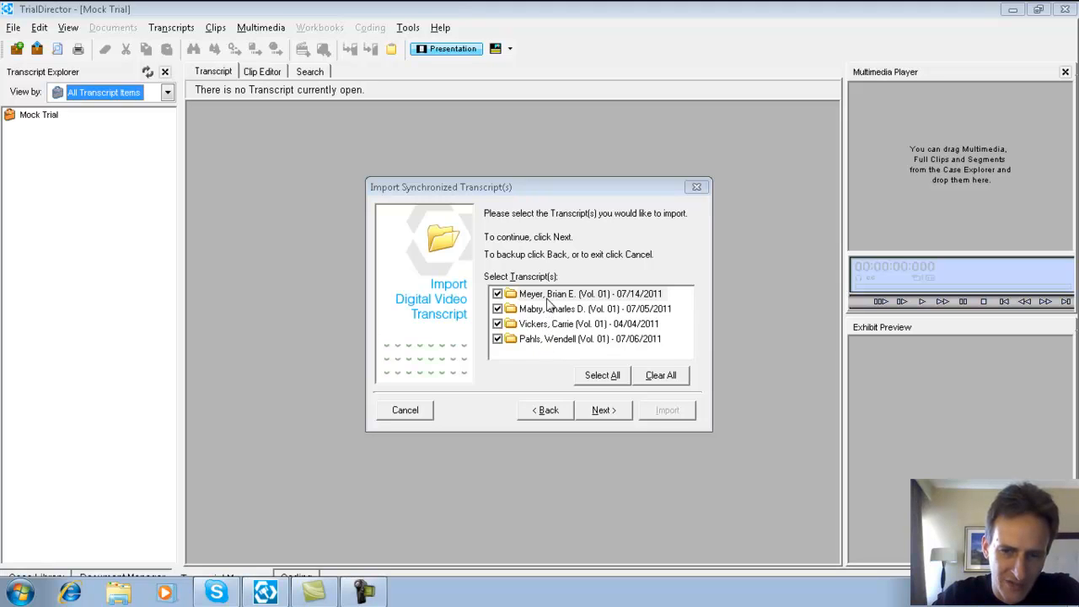
pyautogui.click(604, 410)
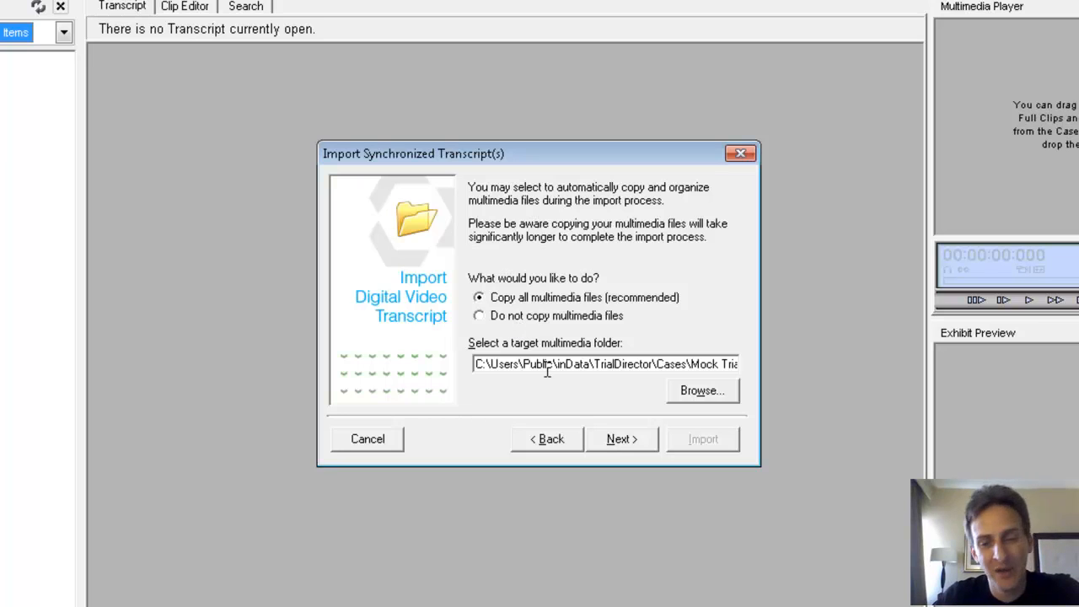
# Step: Import the transcripts without copying their multimedia files, and finish with automatic indexing of the new transcripts turned off
pyautogui.click(506, 315)
pyautogui.click(620, 445)
pyautogui.click(701, 441)
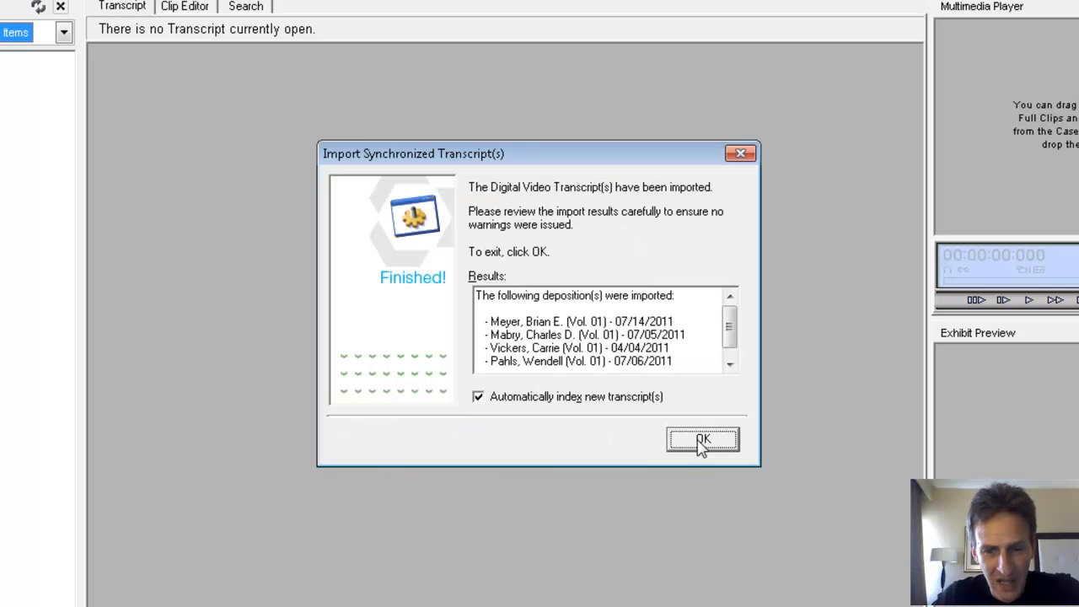
pyautogui.click(478, 397)
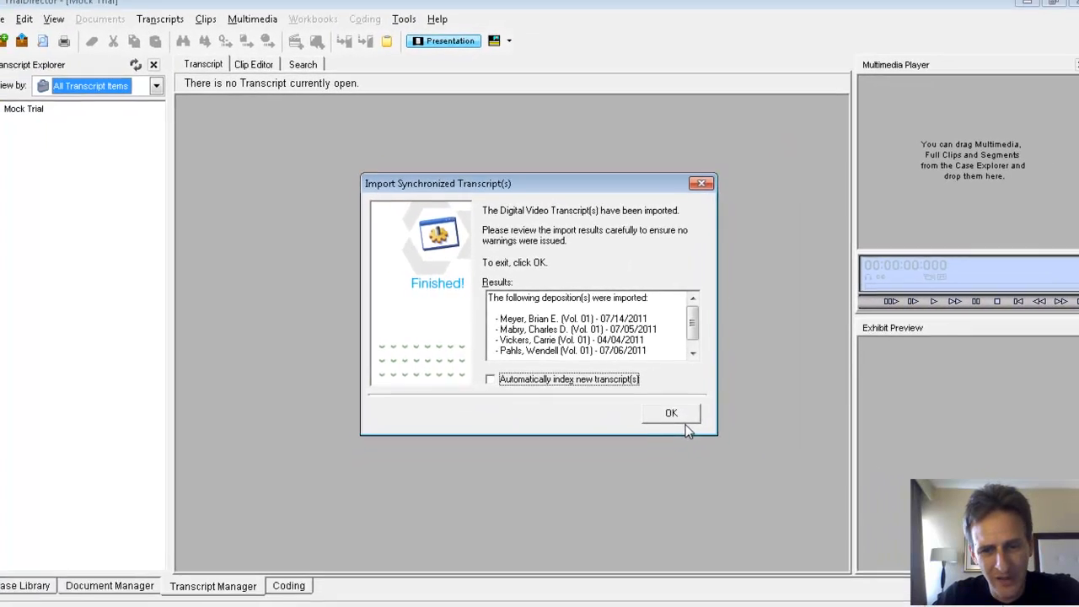
pyautogui.click(702, 435)
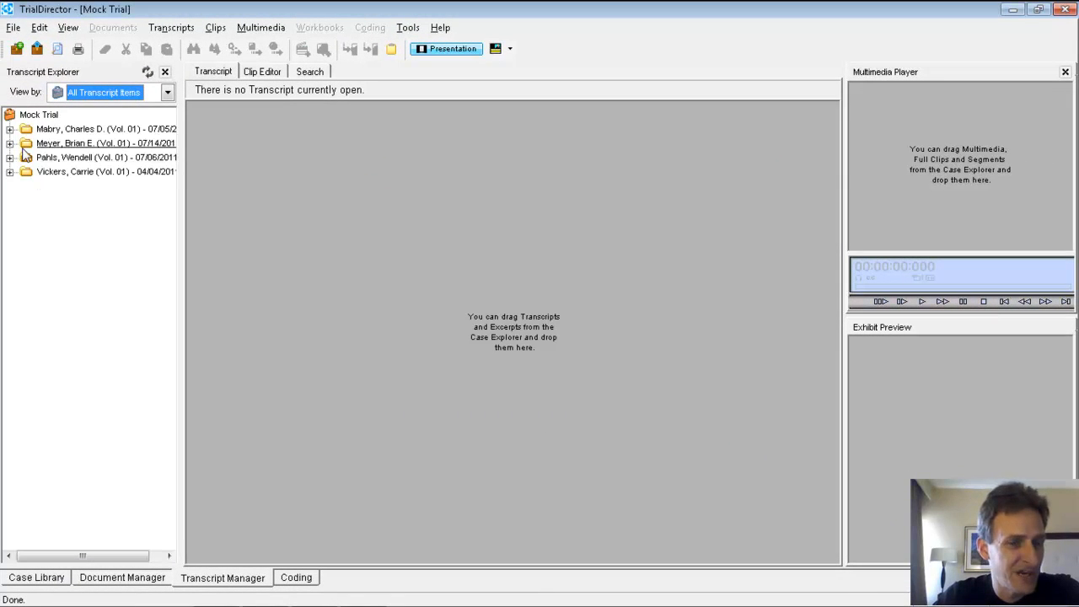
# Step: Open the ASCII transcript of the 07/06/2011 deposition, skipping the search for its missing video file
pyautogui.click(9, 157)
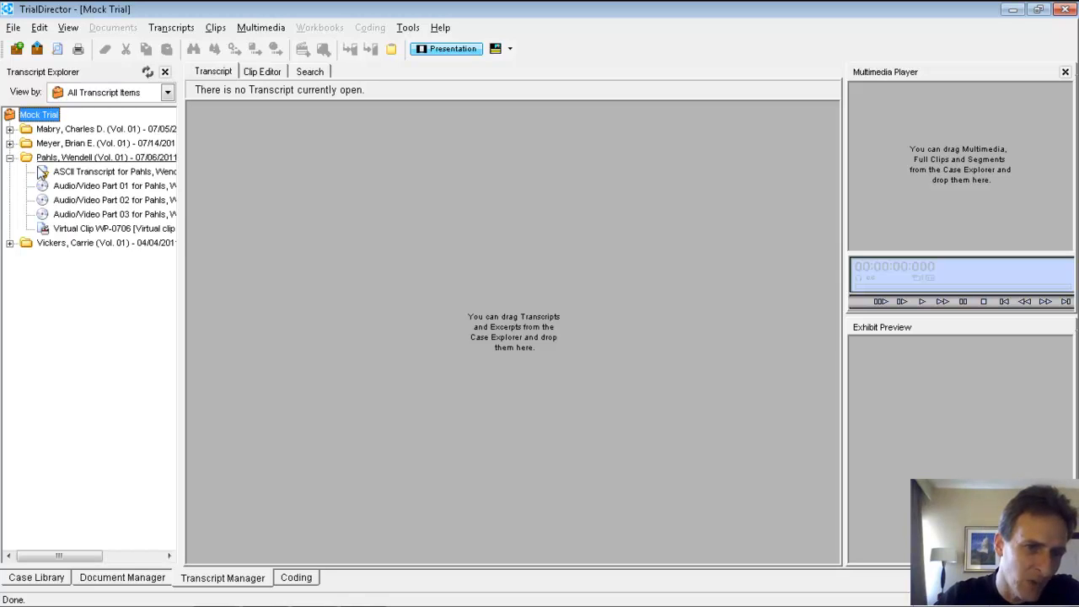
pyautogui.doubleClick(65, 173)
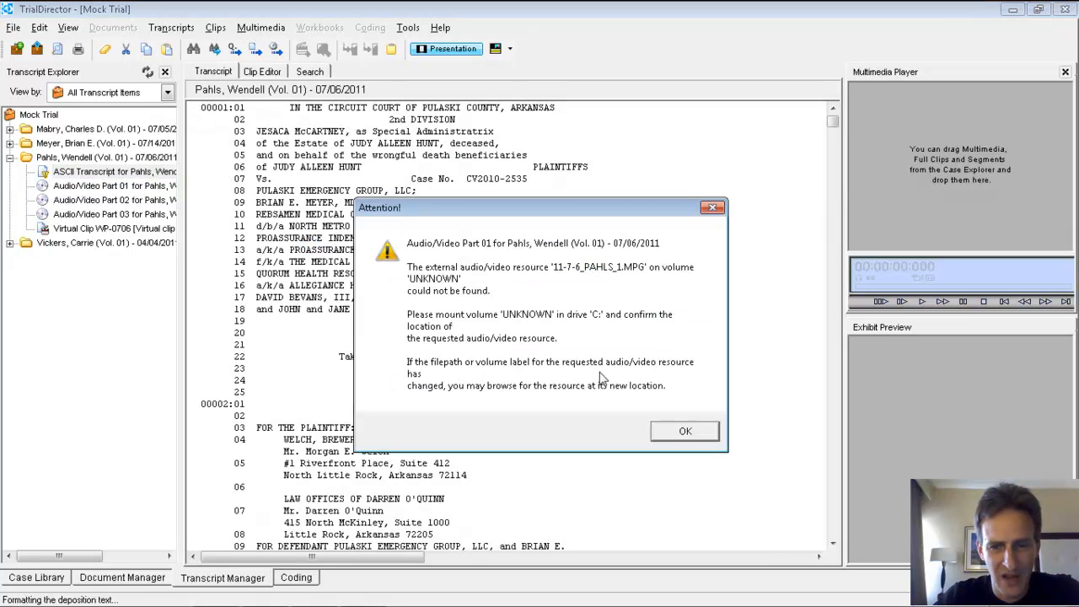
pyautogui.click(659, 428)
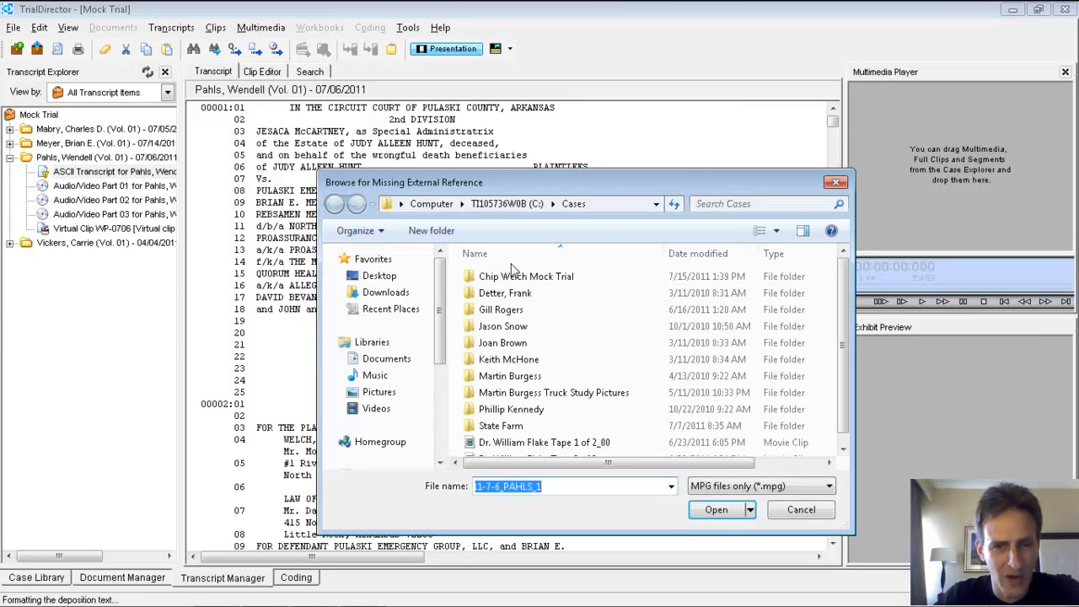
pyautogui.click(801, 509)
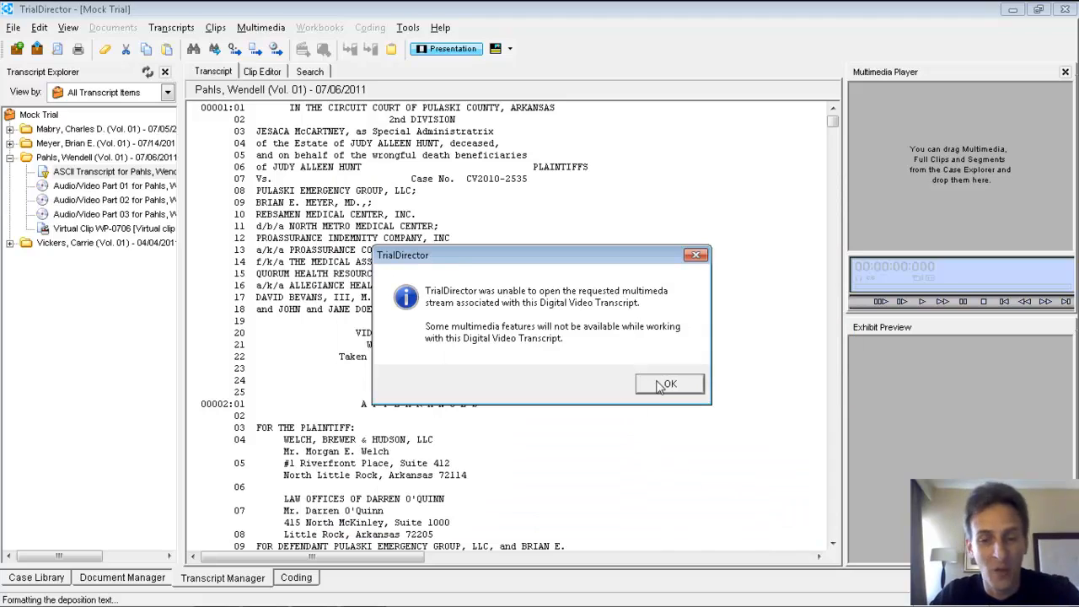
pyautogui.click(666, 384)
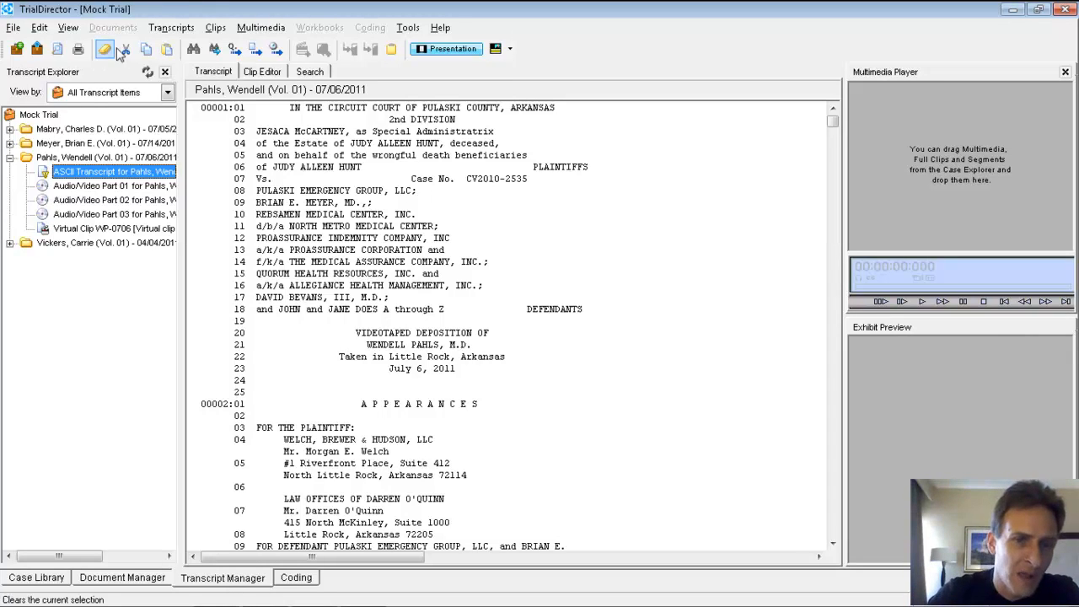
# Step: Start modifying the multimedia locations with all audio/video streams selected for relocation
pyautogui.click(243, 32)
pyautogui.click(268, 175)
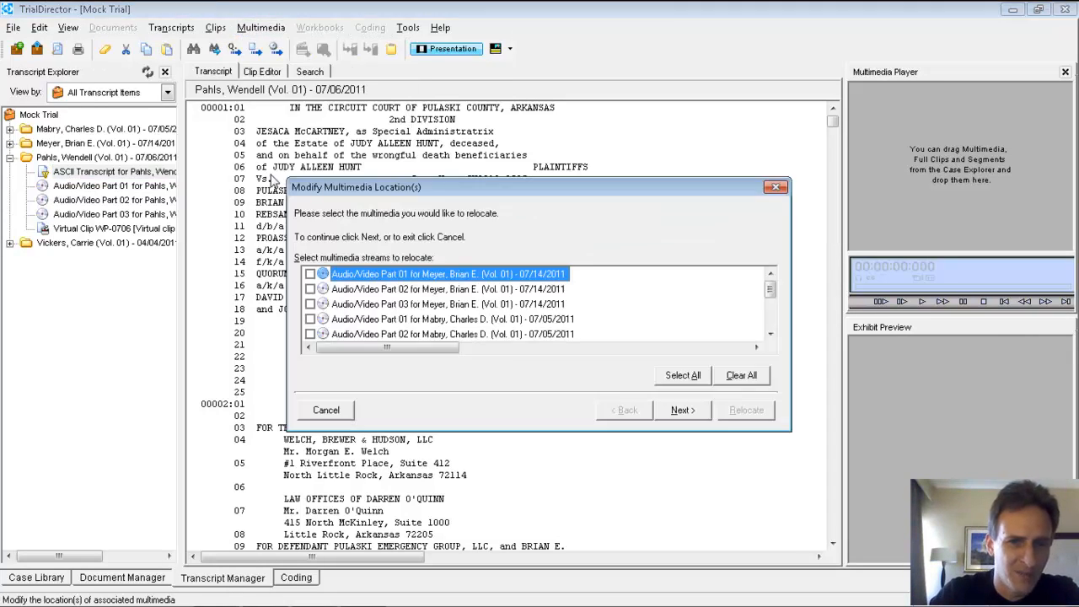
pyautogui.click(690, 376)
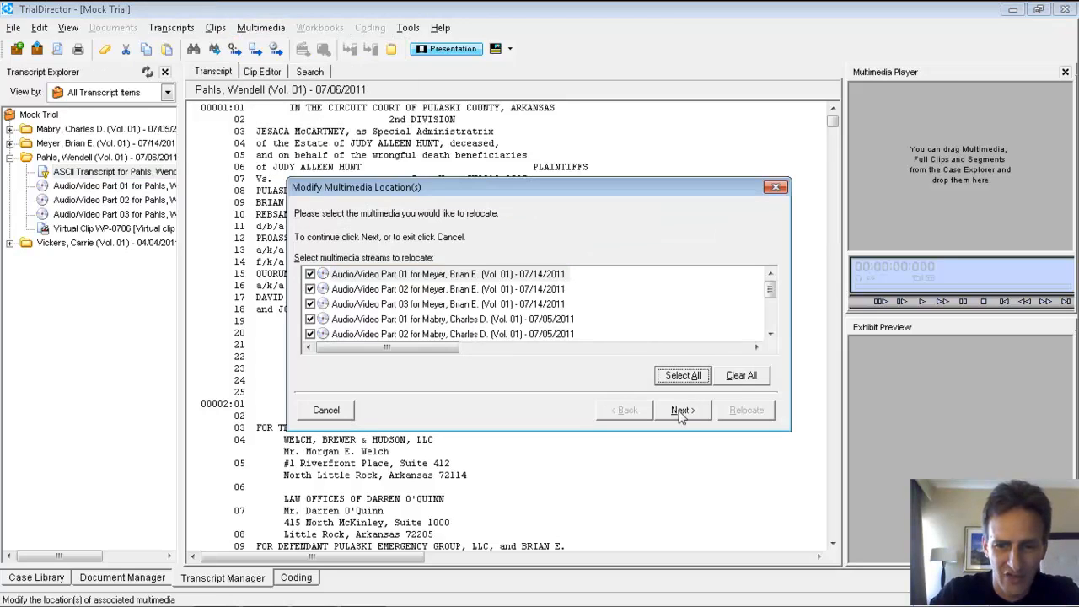
pyautogui.click(682, 412)
# Step: Choose the mock trial folder under C:\Cases as the new location for the selected multimedia streams
pyautogui.click(741, 357)
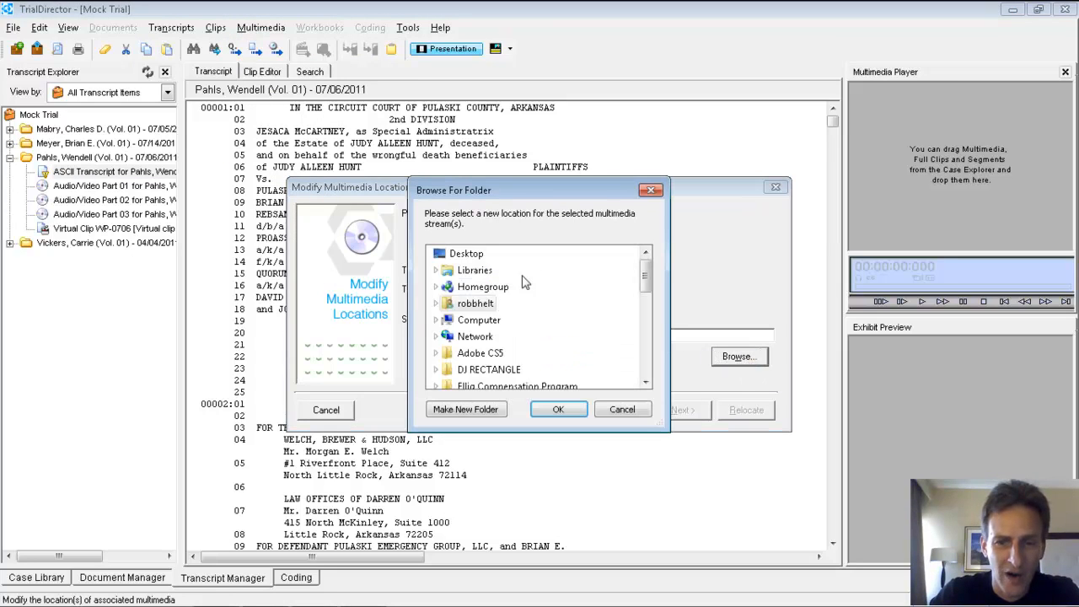
pyautogui.doubleClick(477, 320)
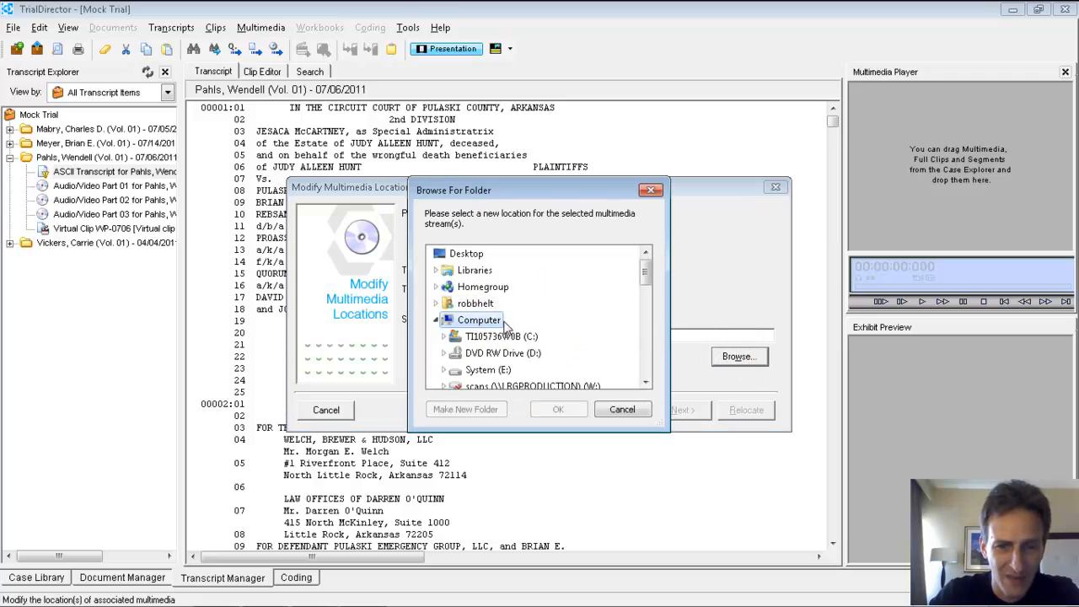
pyautogui.doubleClick(506, 338)
pyautogui.scroll(-3, 505, 337)
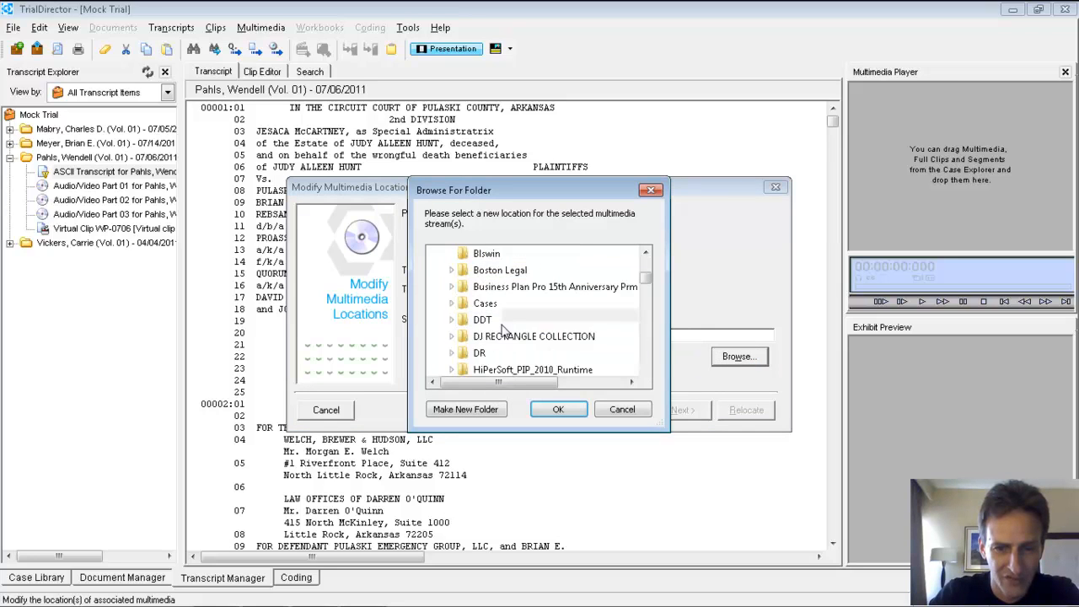
pyautogui.click(491, 307)
pyautogui.click(529, 370)
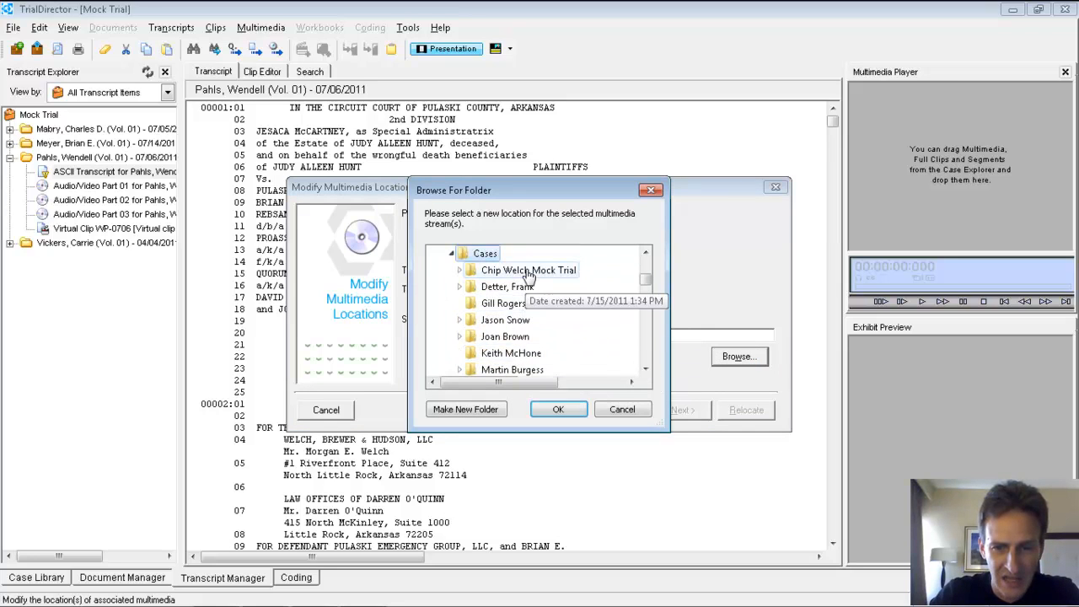
pyautogui.click(558, 409)
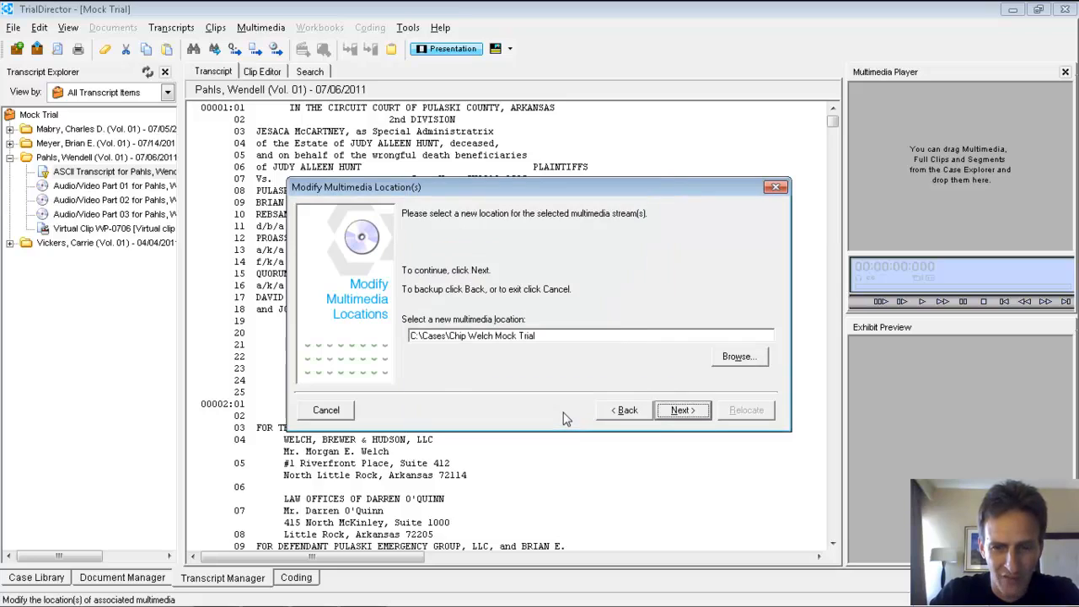
# Step: Relocate the multimedia streams, review the list of results to its end and finish the relocation
pyautogui.click(682, 410)
pyautogui.click(742, 410)
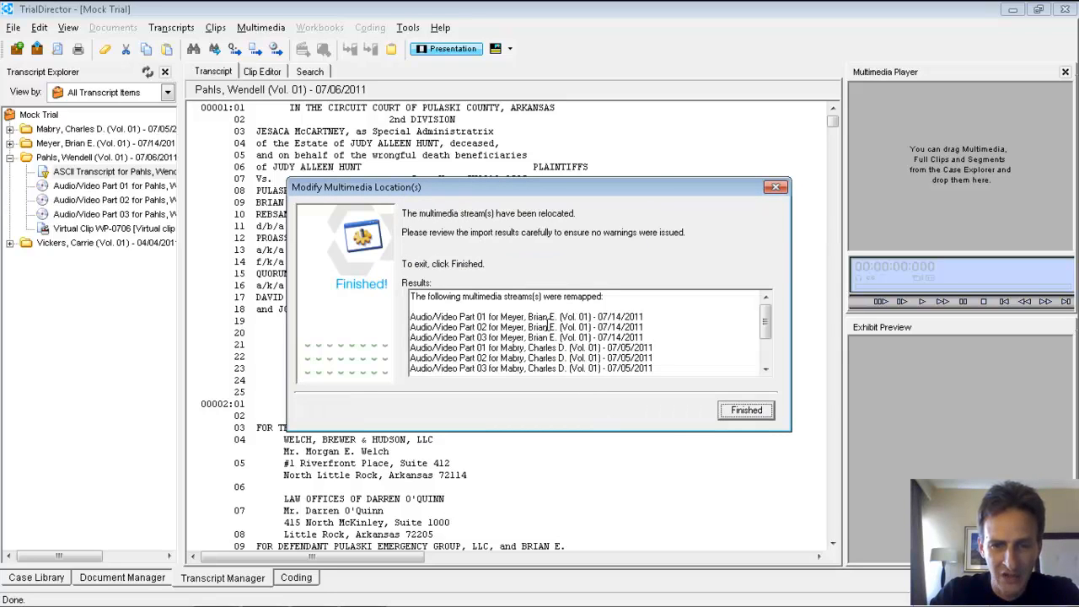
pyautogui.scroll(-3, 774, 329)
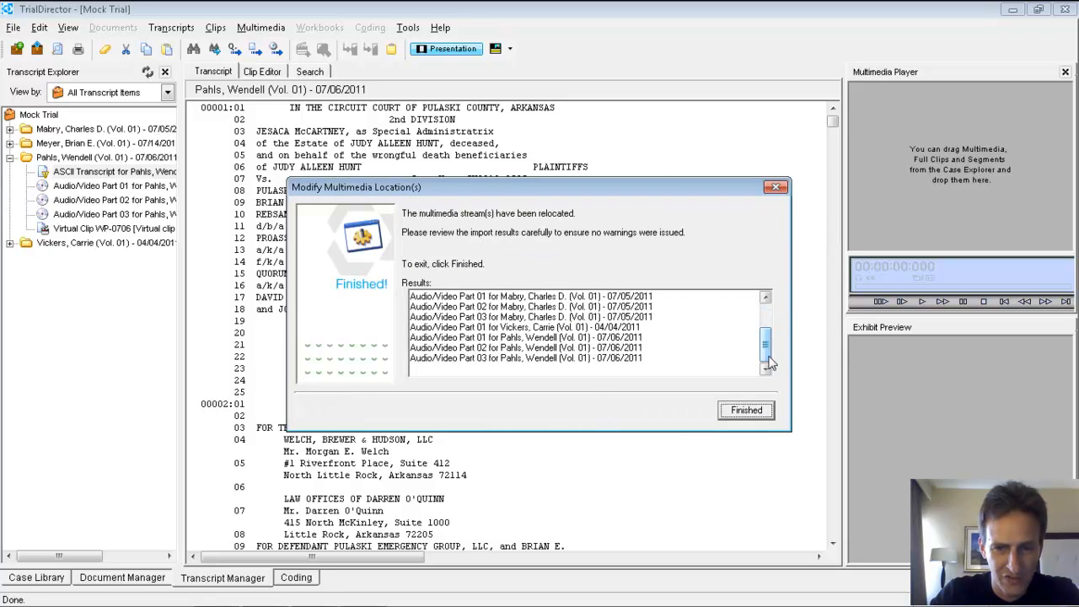
pyautogui.click(747, 410)
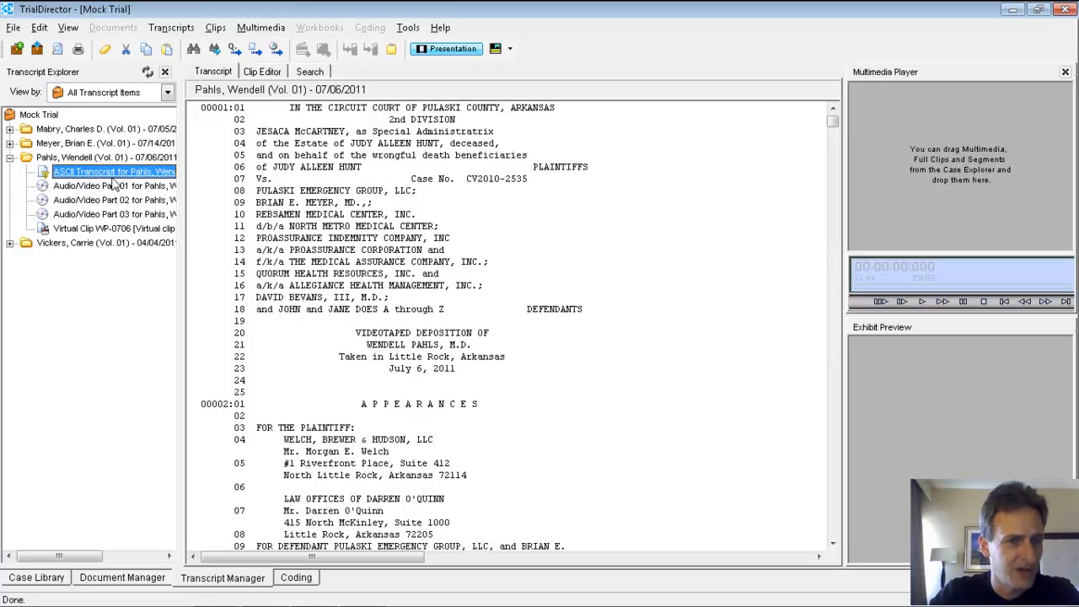
# Step: Load Audio/Video Part 01 of the 07/06/2011 deposition, play it alongside the transcript and stop the playback
pyautogui.moveTo(832, 121); pyautogui.dragTo(832, 186)
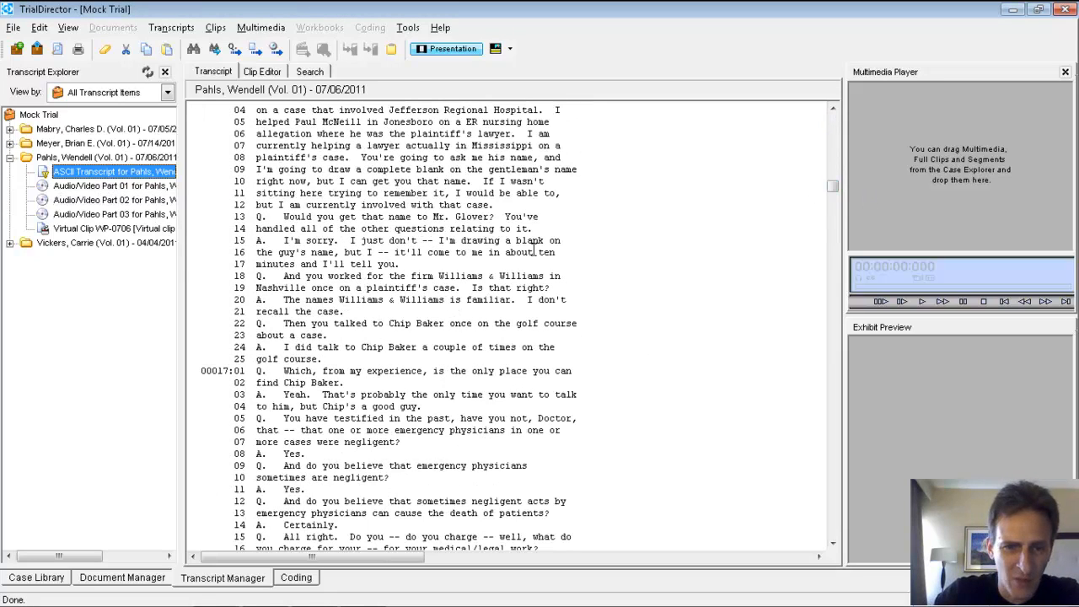
pyautogui.click(406, 241)
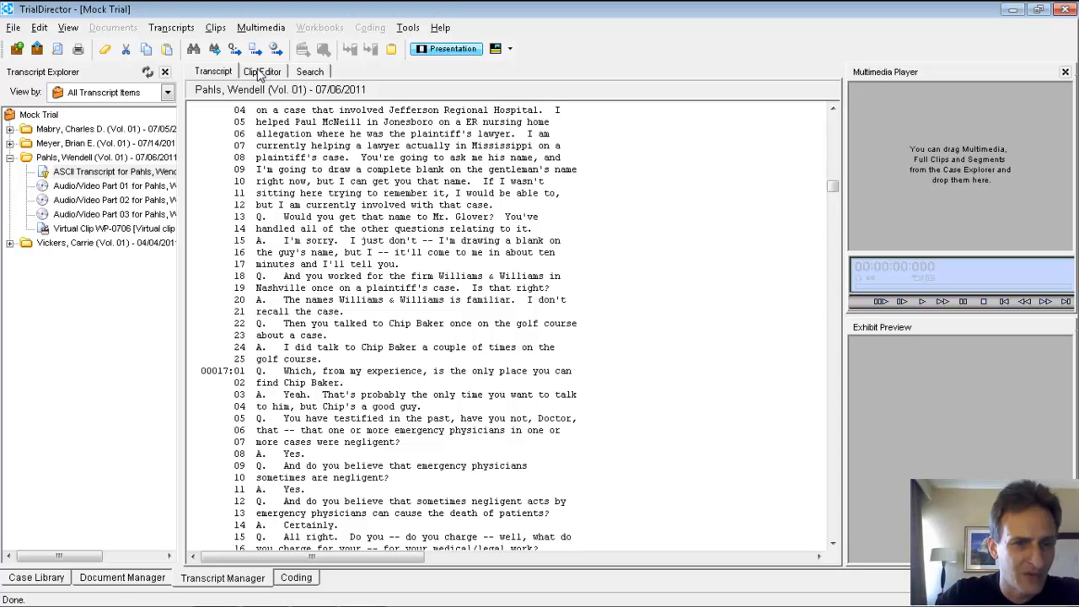
pyautogui.click(122, 188)
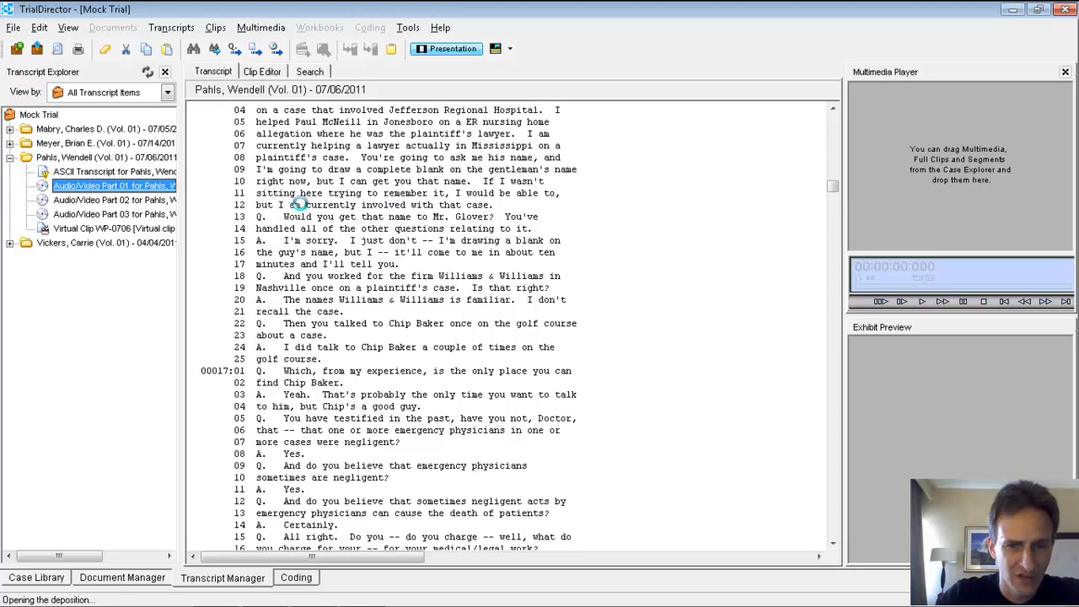
pyautogui.click(923, 302)
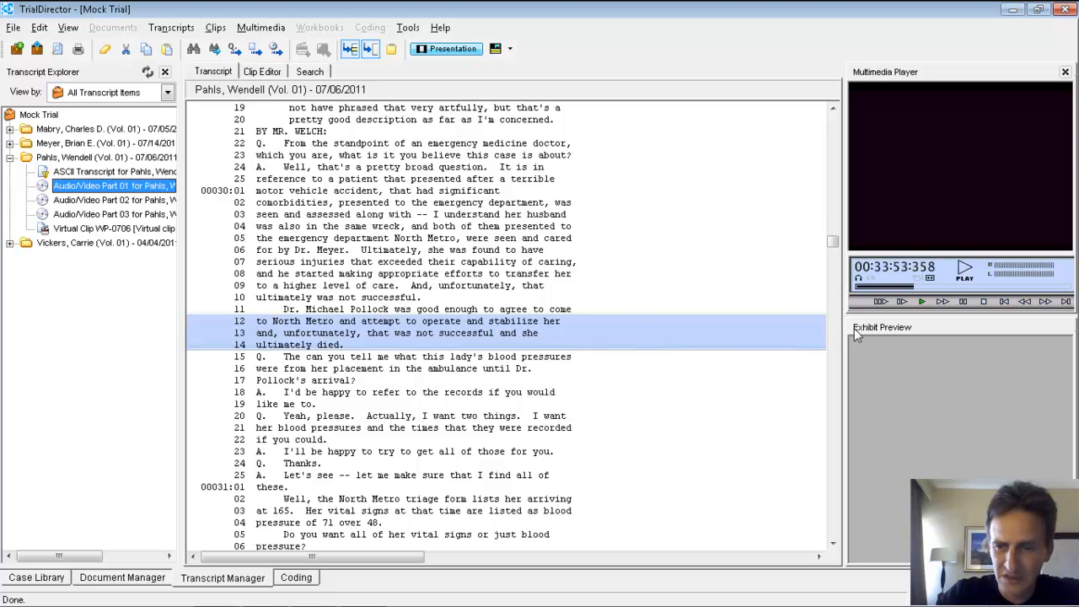
pyautogui.click(983, 302)
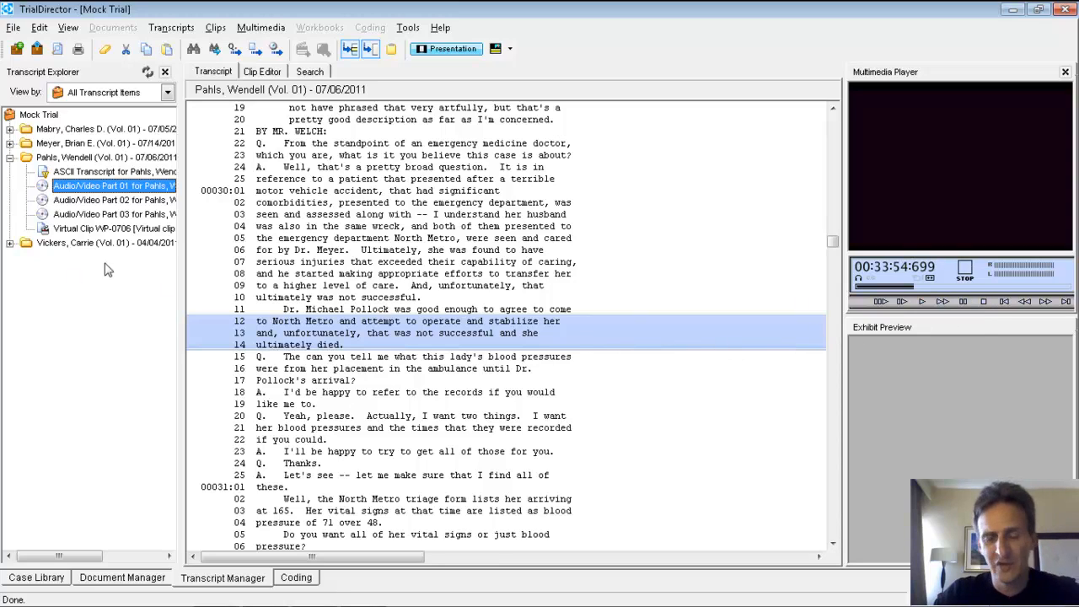
pyautogui.click(162, 187)
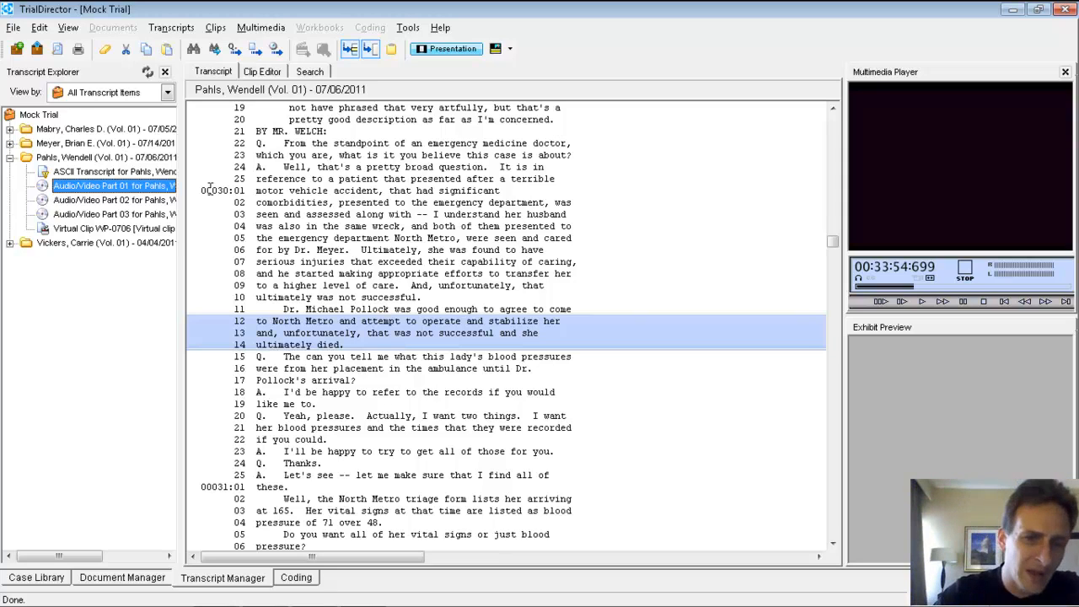
# Step: Select transcript lines 30:01 through 30:23 and view the clip commands available for the selected text
pyautogui.moveTo(224, 191); pyautogui.dragTo(447, 449)
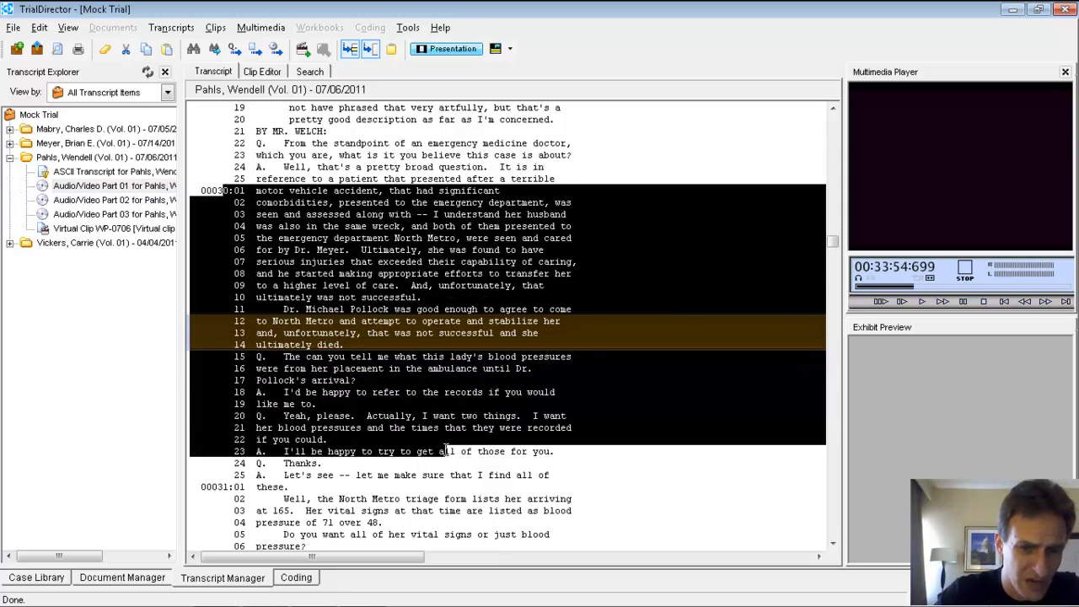
pyautogui.rightClick(402, 307)
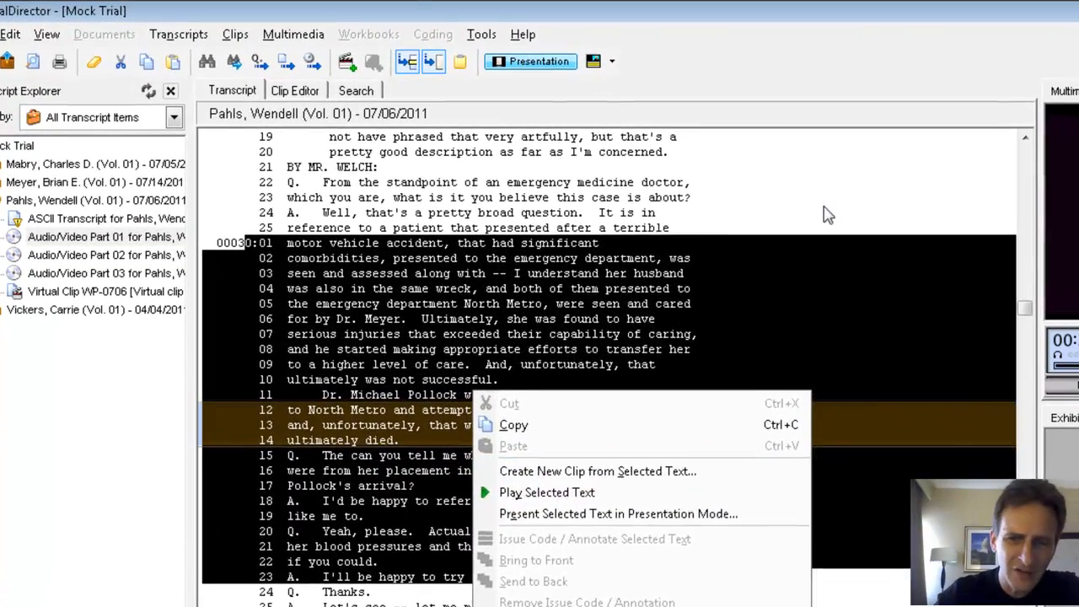
pyautogui.click(539, 426)
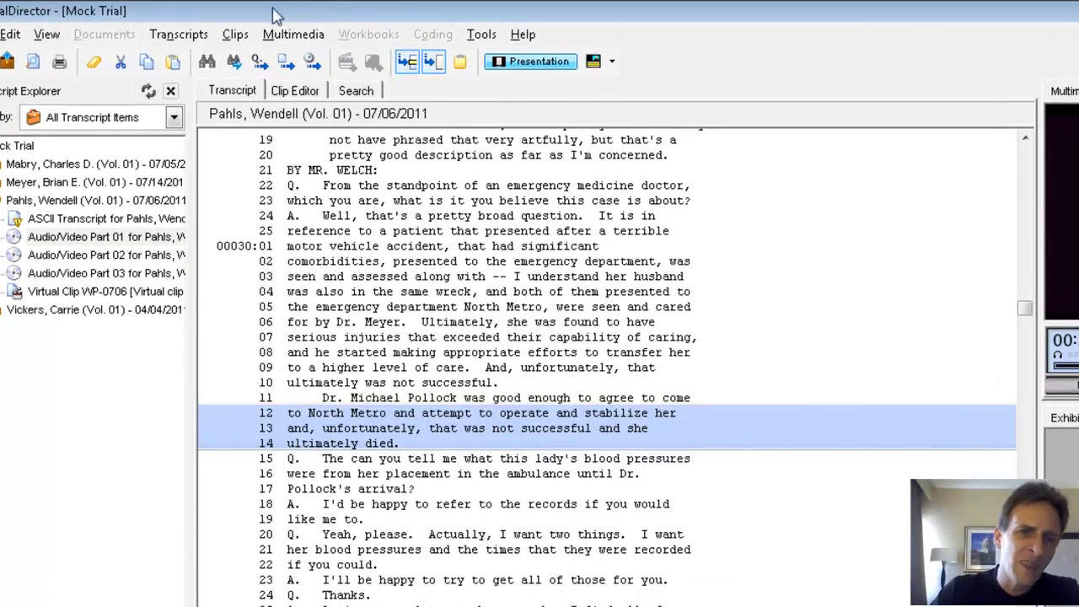
# Step: View the dialog for creating clips using the clipboard and exit it without creating a clip
pyautogui.click(235, 34)
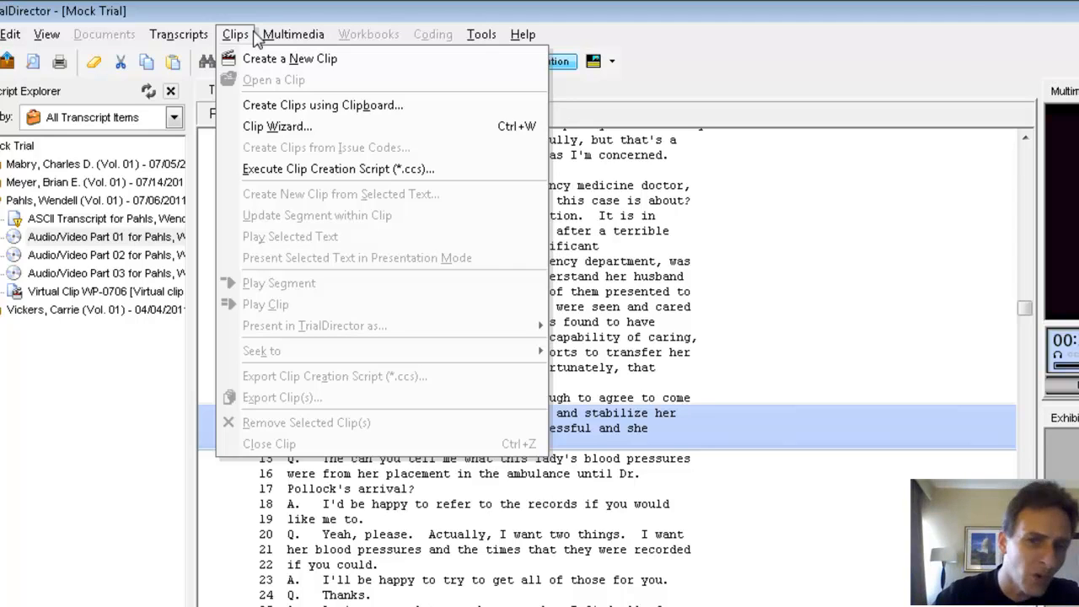
pyautogui.click(291, 106)
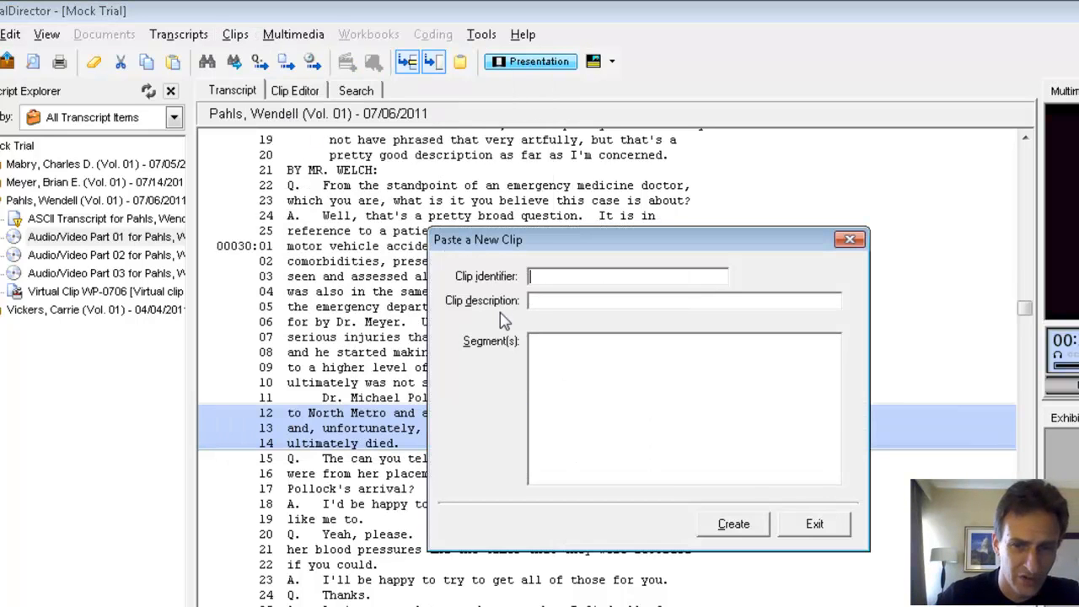
pyautogui.click(815, 525)
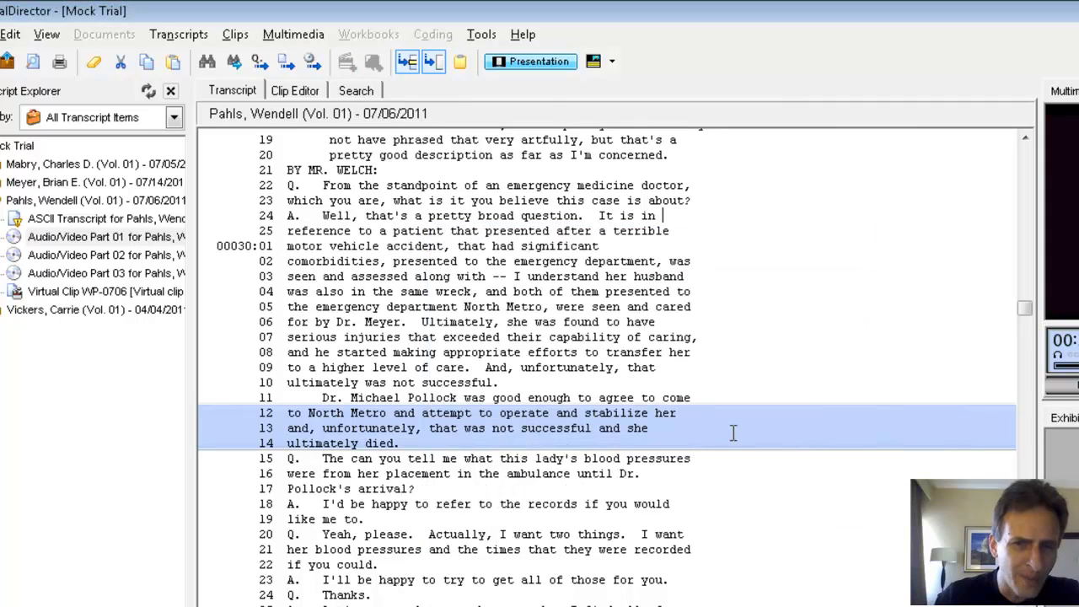
# Step: Start a new clip in the Clip Wizard and add its first segment from 8:6 to 9:17
pyautogui.click(243, 35)
pyautogui.click(270, 126)
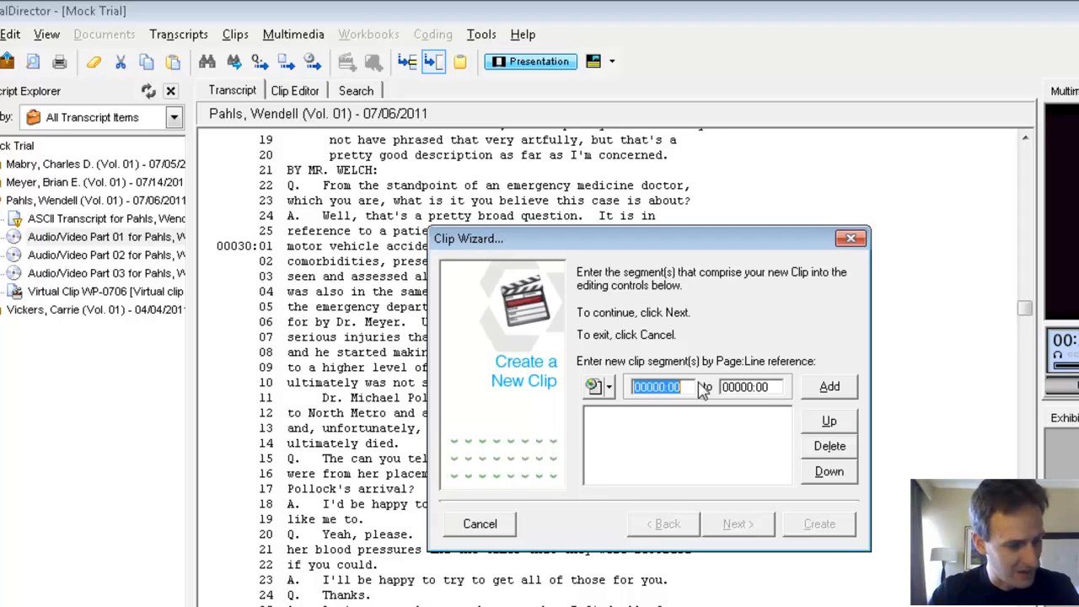
pyautogui.write('8:6')
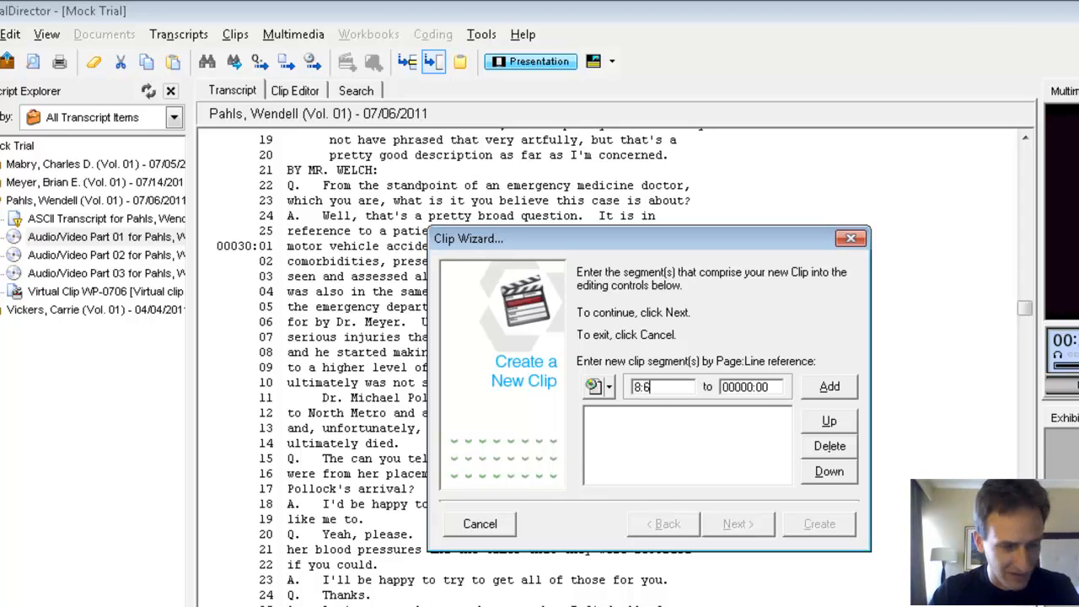
pyautogui.press('Tab')
pyautogui.write('9:17')
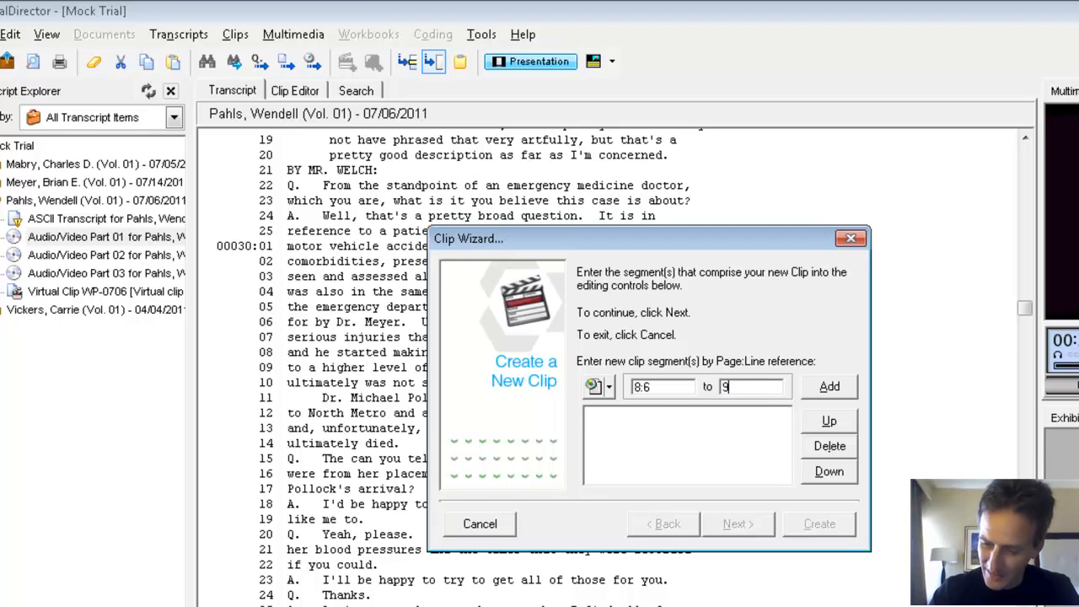
pyautogui.press('Tab')
pyautogui.press('Return')
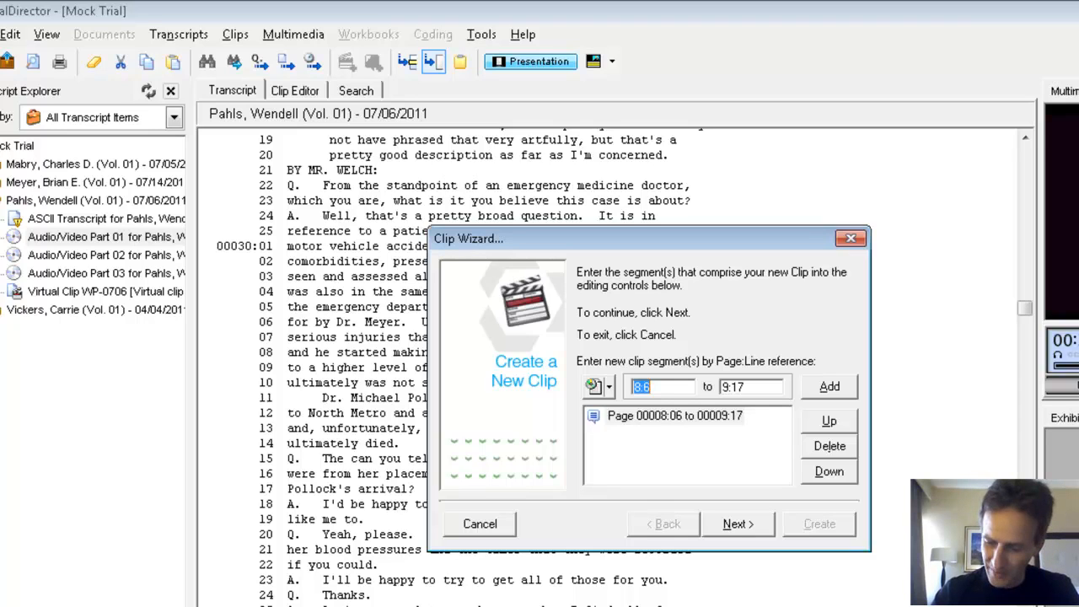
# Step: Add two more segments to the new clip: 17:5 to 17:14 and 21:3 to 21:8
pyautogui.write('17:5')
pyautogui.press('Tab')
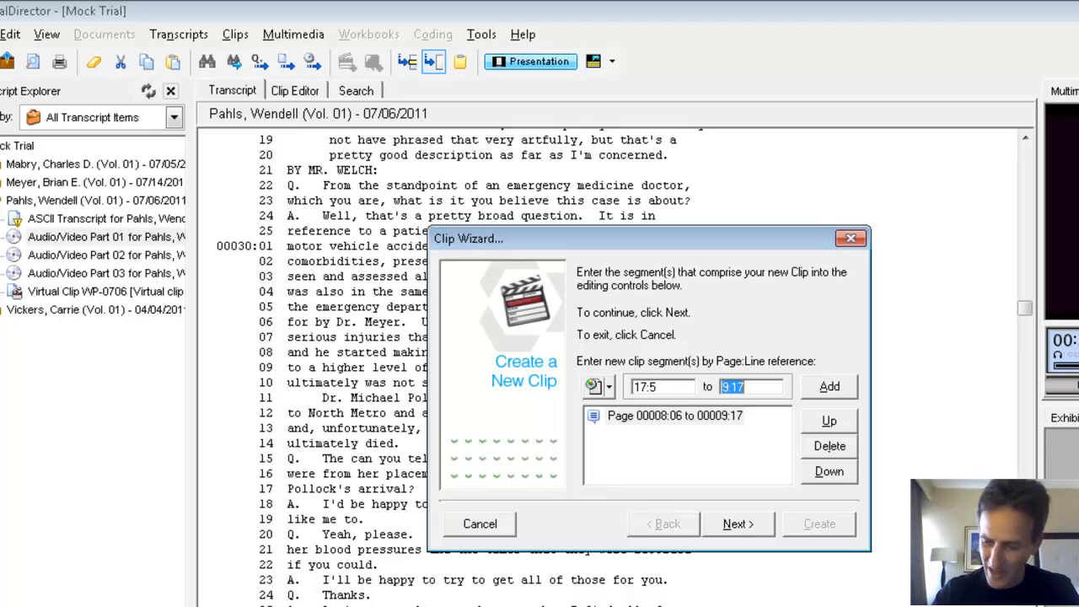
pyautogui.write('17:14')
pyautogui.press('Return')
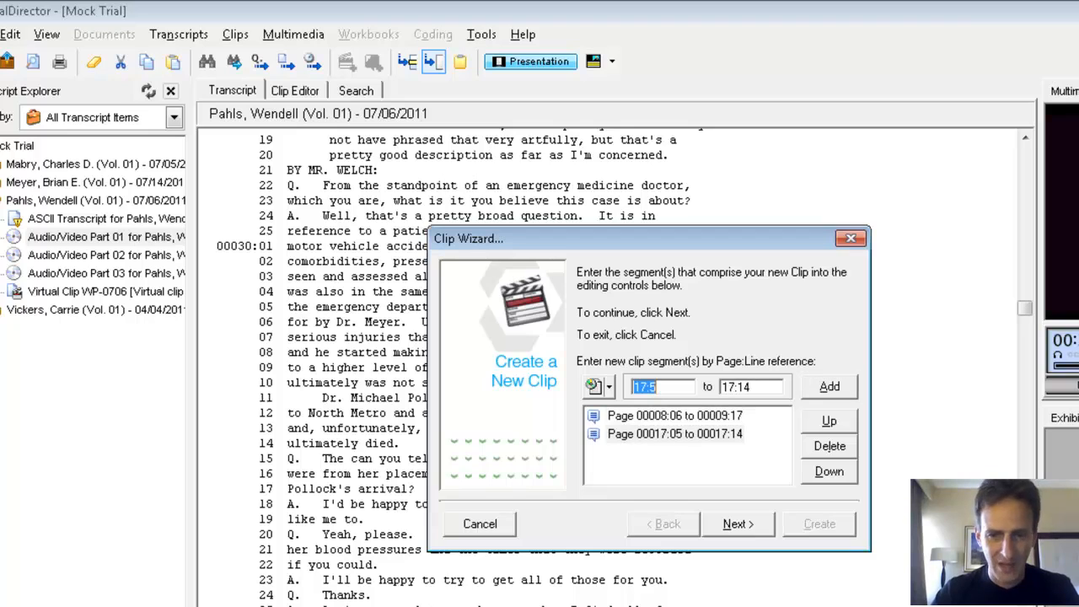
pyautogui.write('21:3')
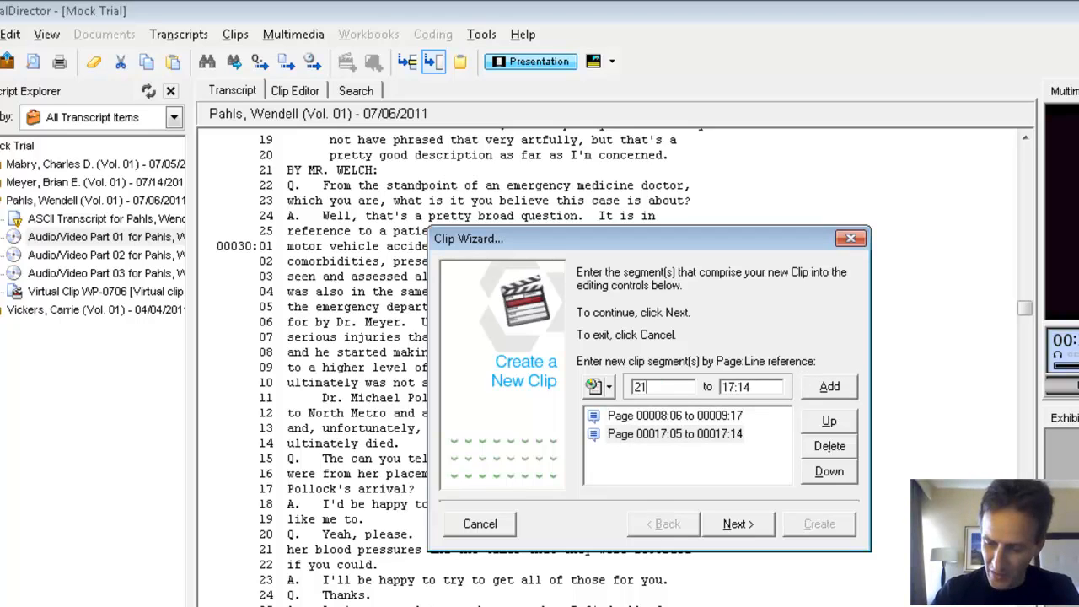
pyautogui.press('Tab')
pyautogui.write('21:8')
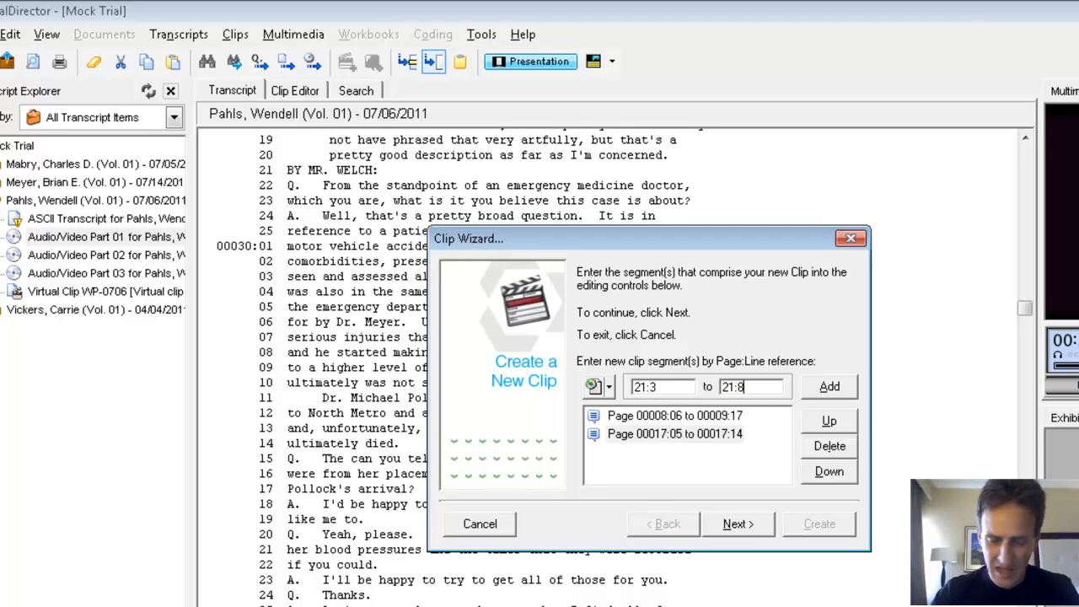
pyautogui.press('Return')
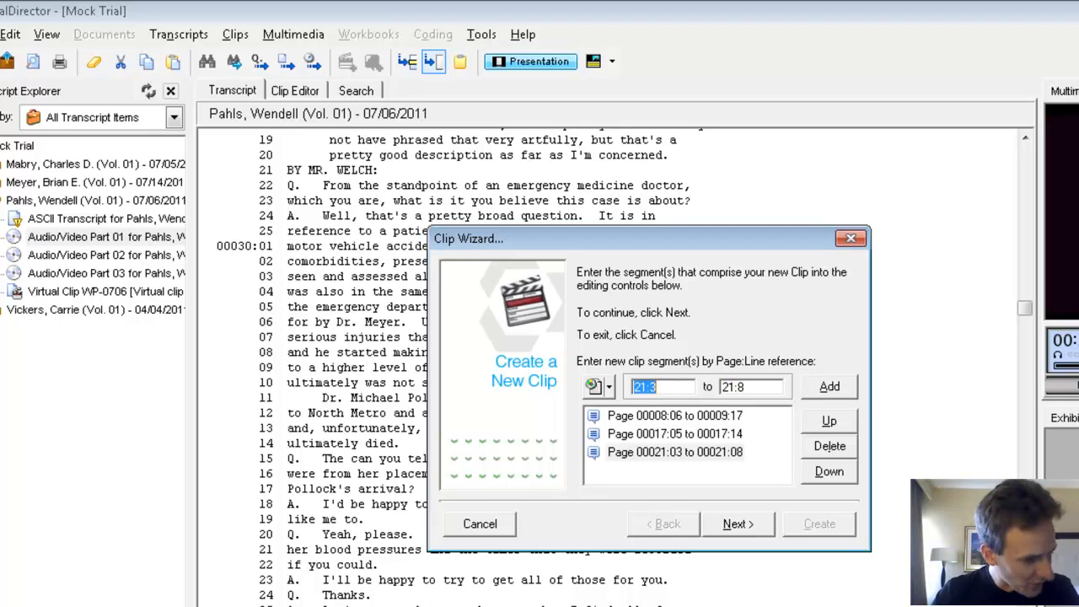
# Step: Add the clip segments 21:21 to 24:8 and 25:24 to 26:6 by page and line reference
pyautogui.write('21:21')
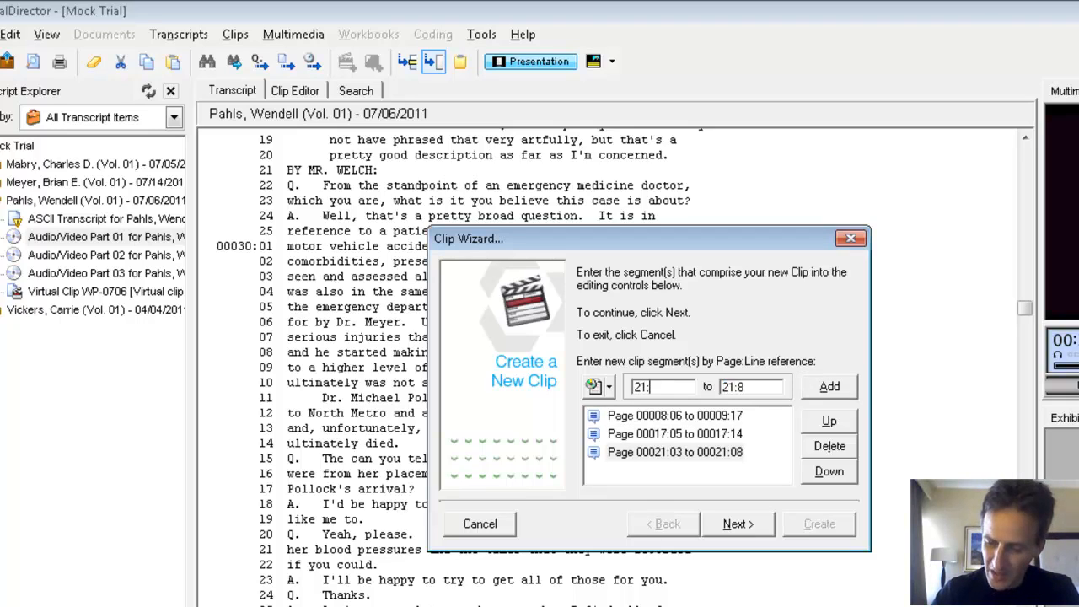
pyautogui.press('Tab')
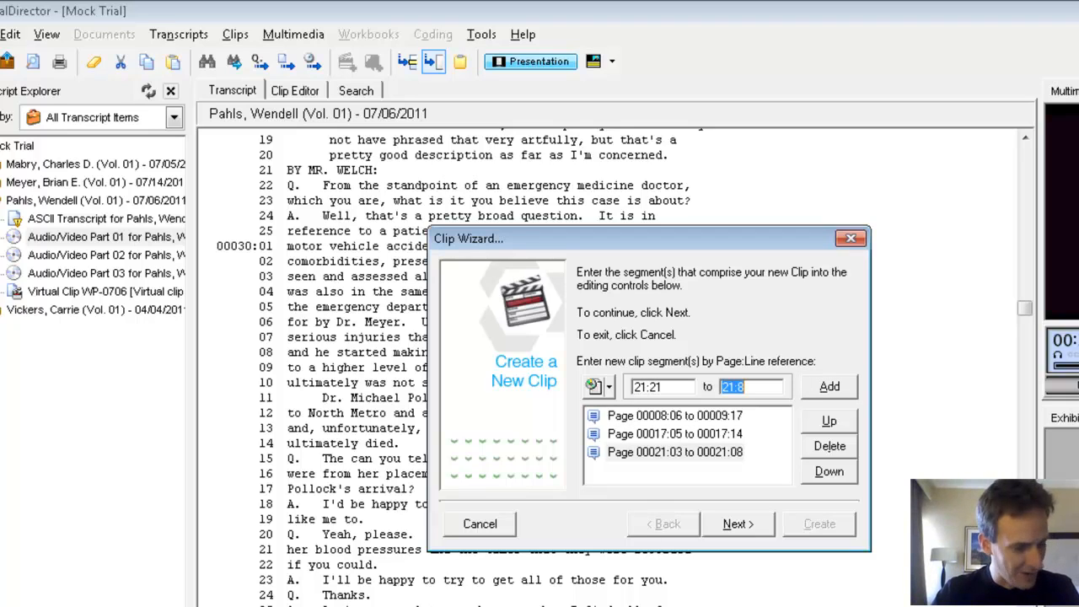
pyautogui.write('24:')
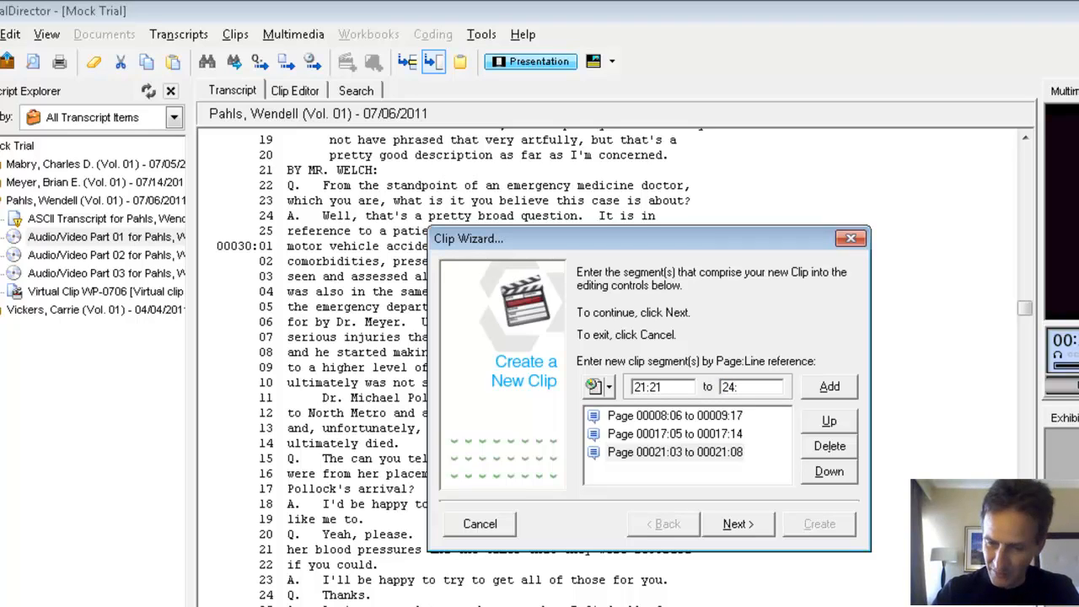
pyautogui.write('8')
pyautogui.press('Return')
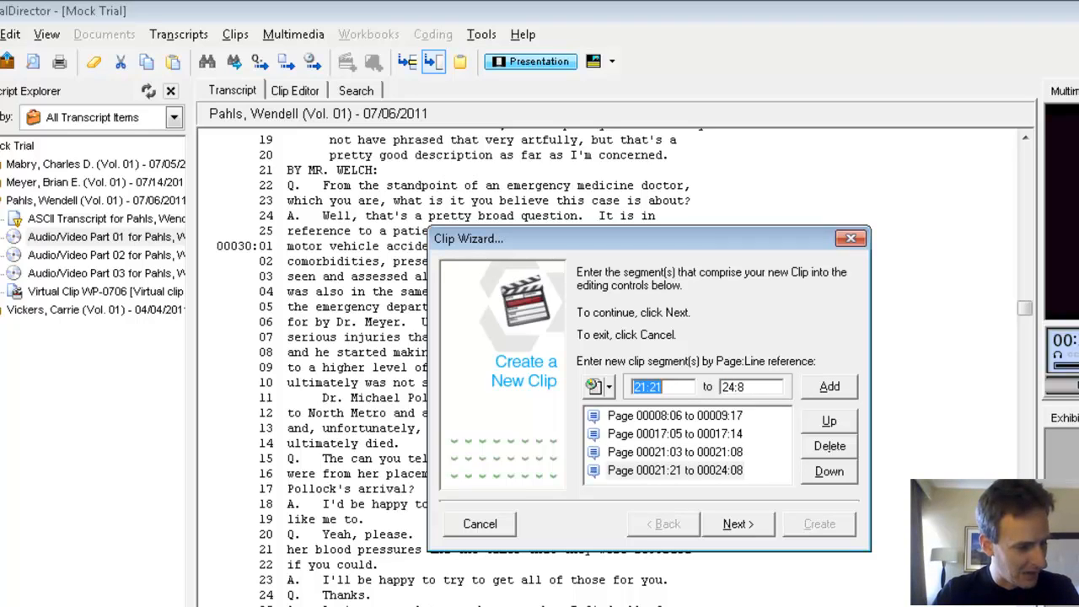
pyautogui.write('25:24')
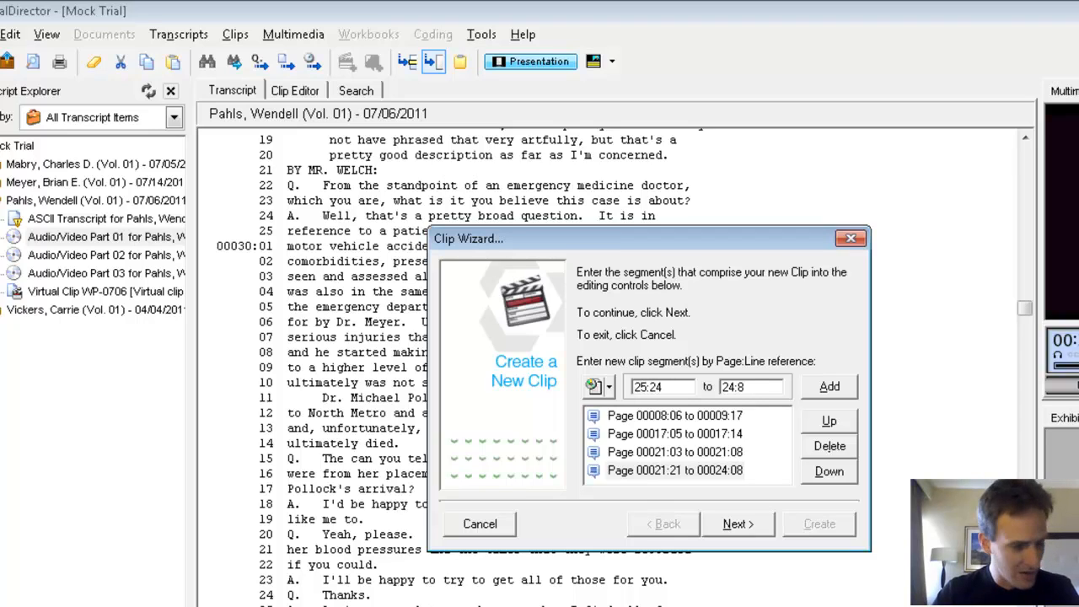
pyautogui.press('Tab')
pyautogui.write('26:6')
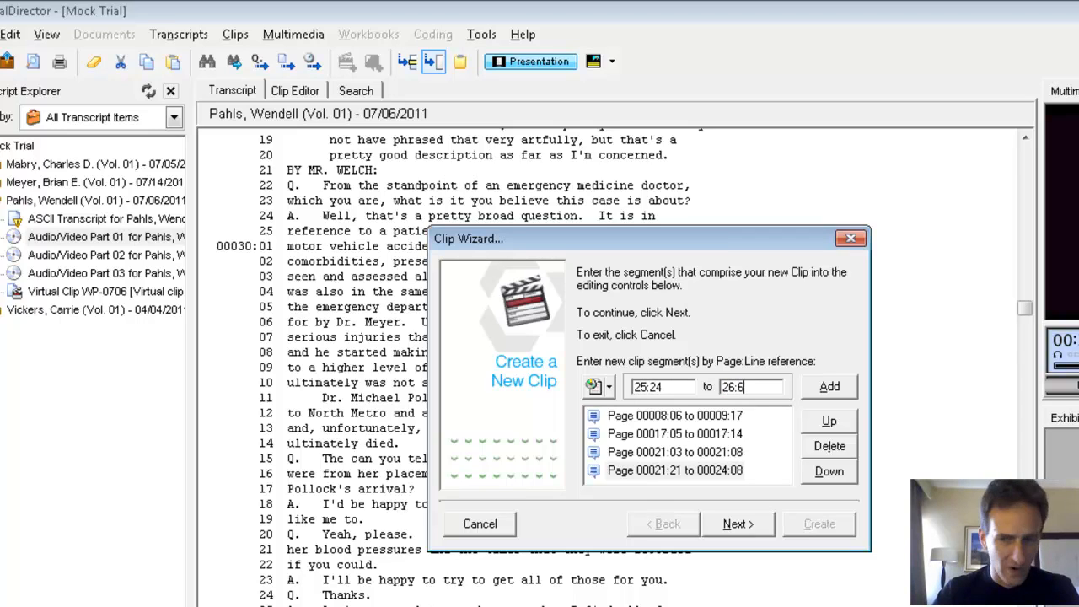
pyautogui.press('Return')
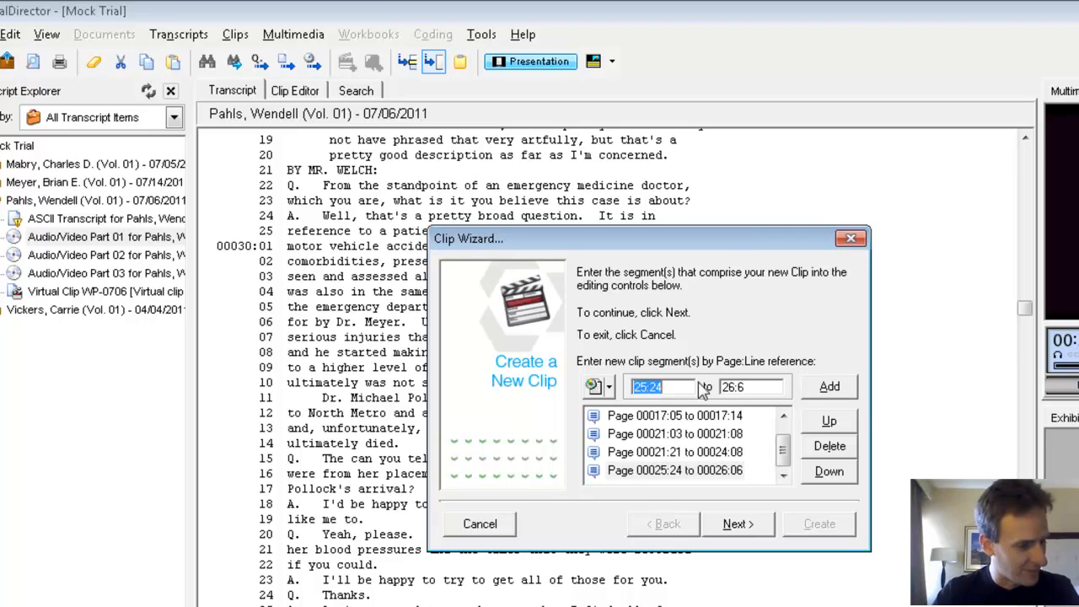
# Step: Add segments 26:9 to 26:24 and 29:3 to 29:16 to the new clip's segment list
pyautogui.write('26:9')
pyautogui.press('Tab')
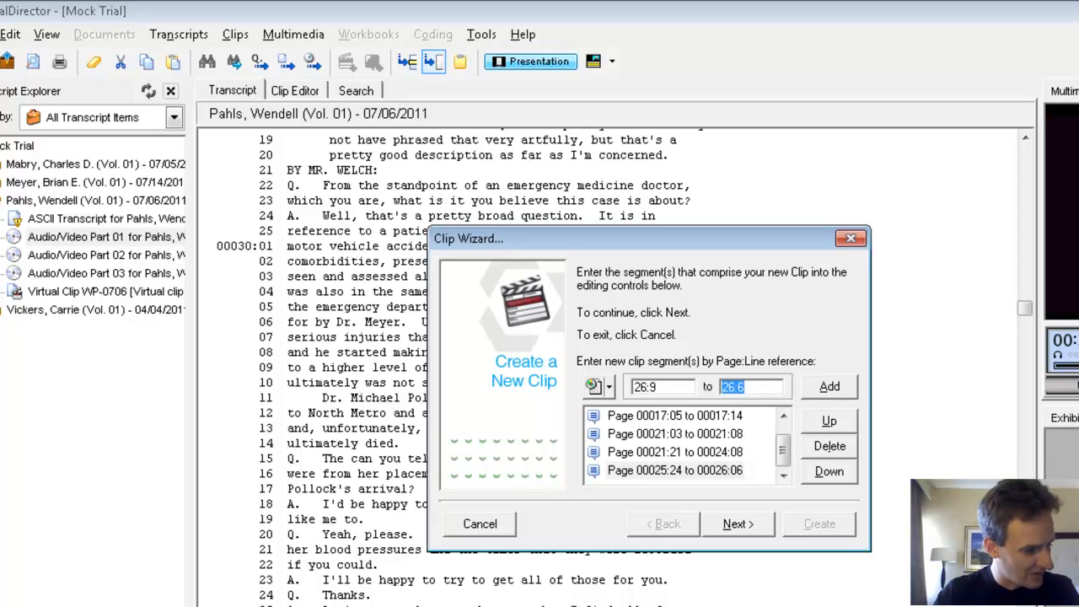
pyautogui.write('26:24')
pyautogui.press('Return')
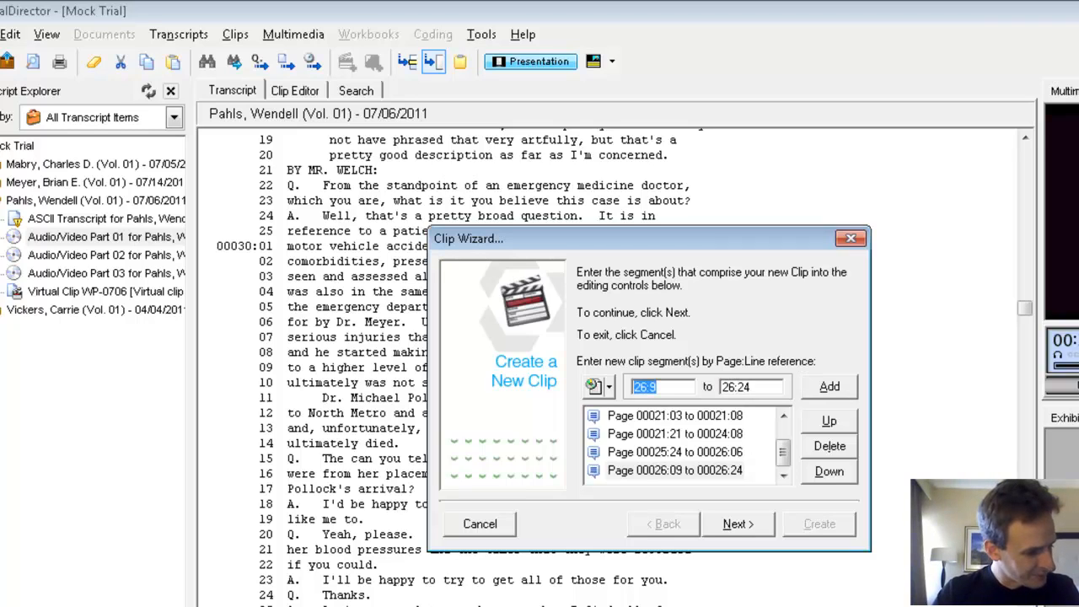
pyautogui.write('29:3')
pyautogui.press('Tab')
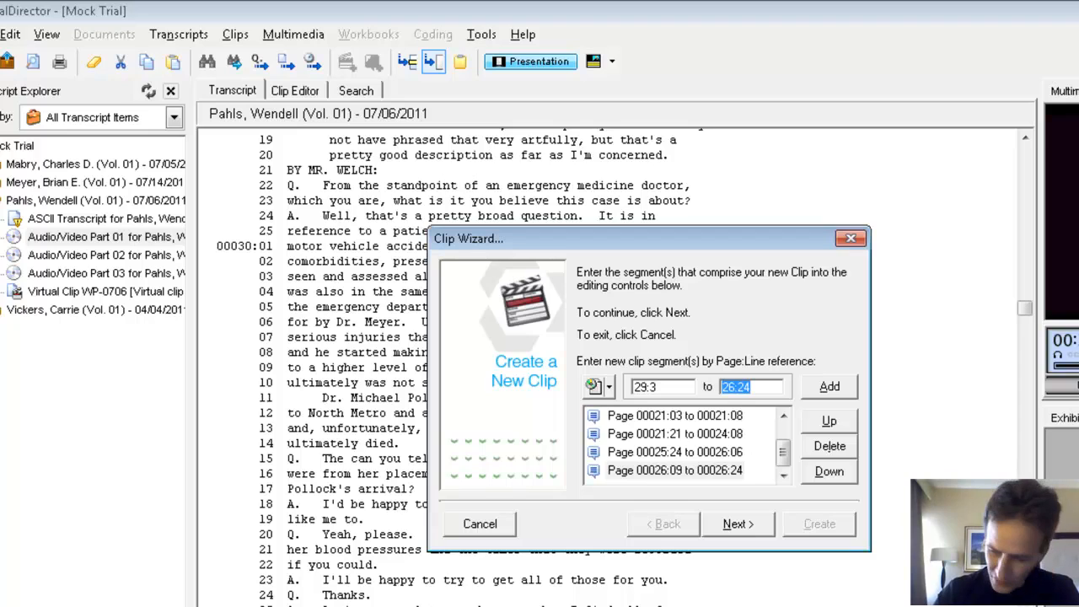
pyautogui.write('29:16')
pyautogui.press('Return')
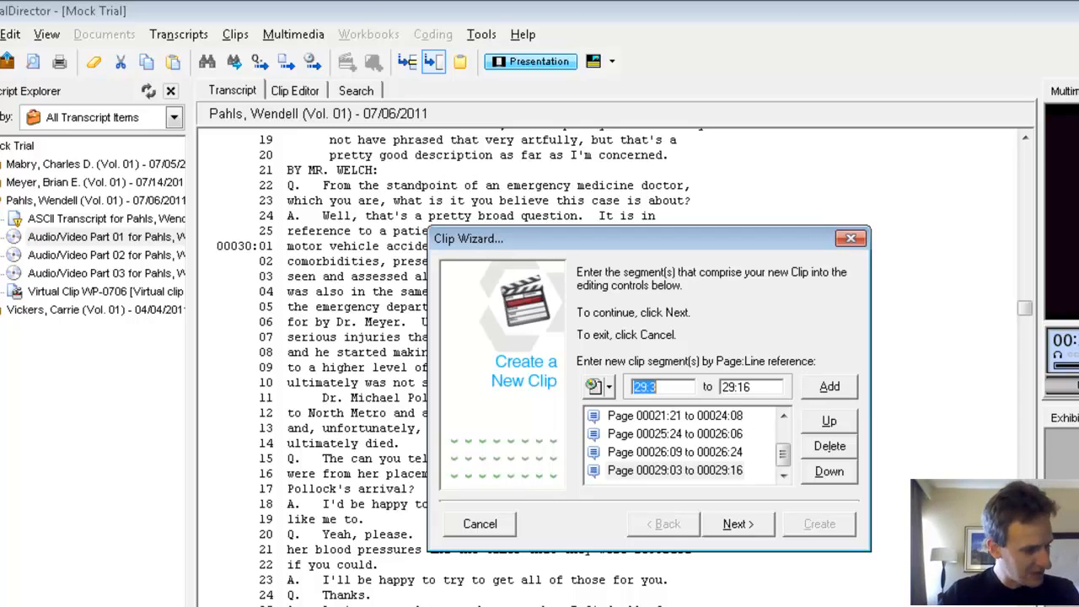
# Step: Add the page and line ranges 29:18 to 30:14 and 33:5 to 34:4 as clip segments
pyautogui.write('29:')
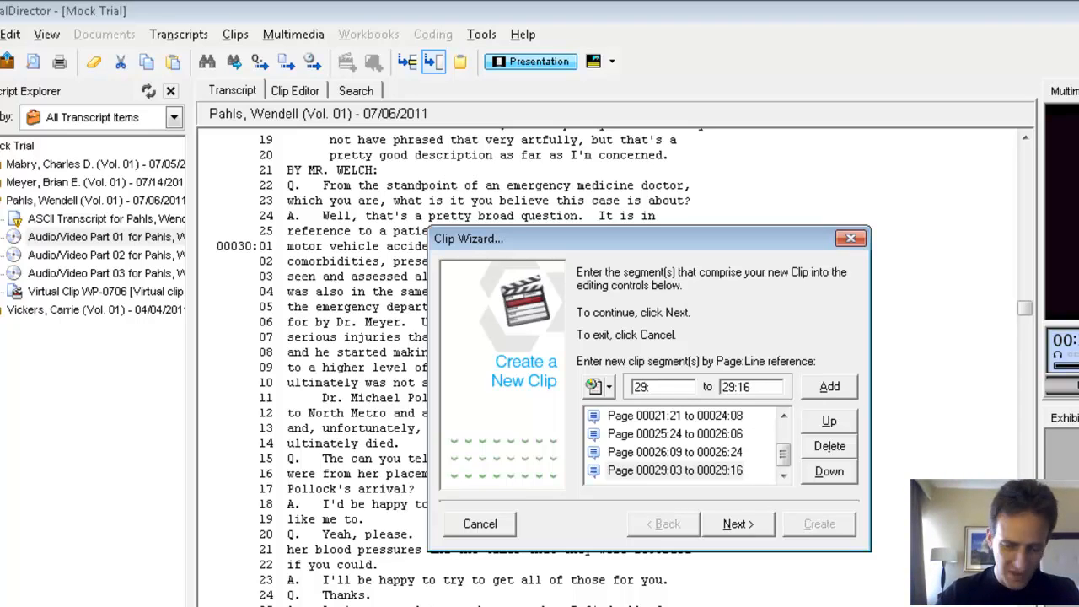
pyautogui.write('18')
pyautogui.press('Tab')
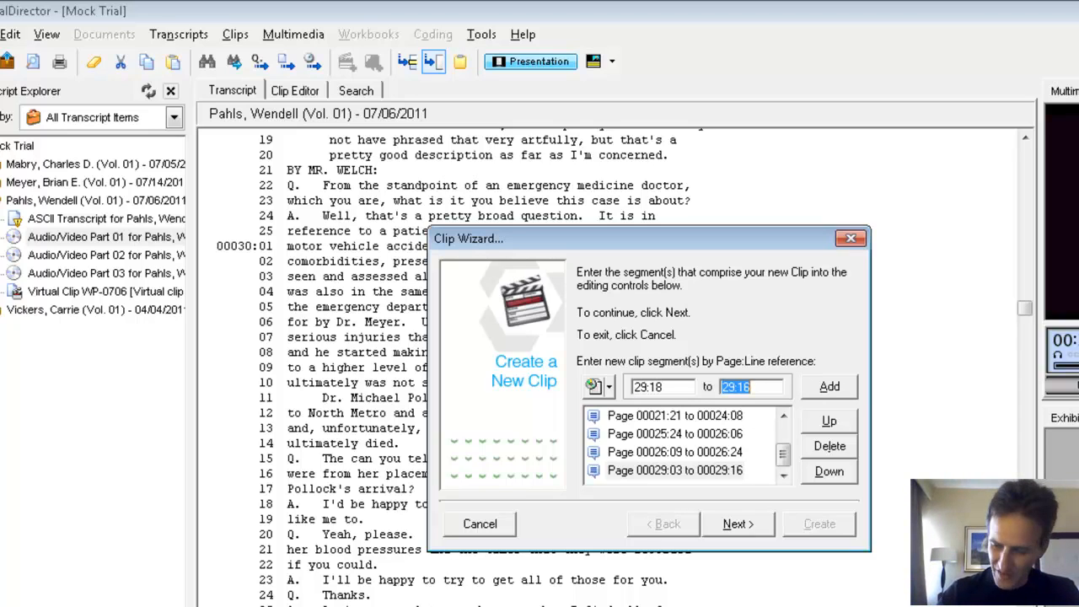
pyautogui.write('30:14')
pyautogui.press('Return')
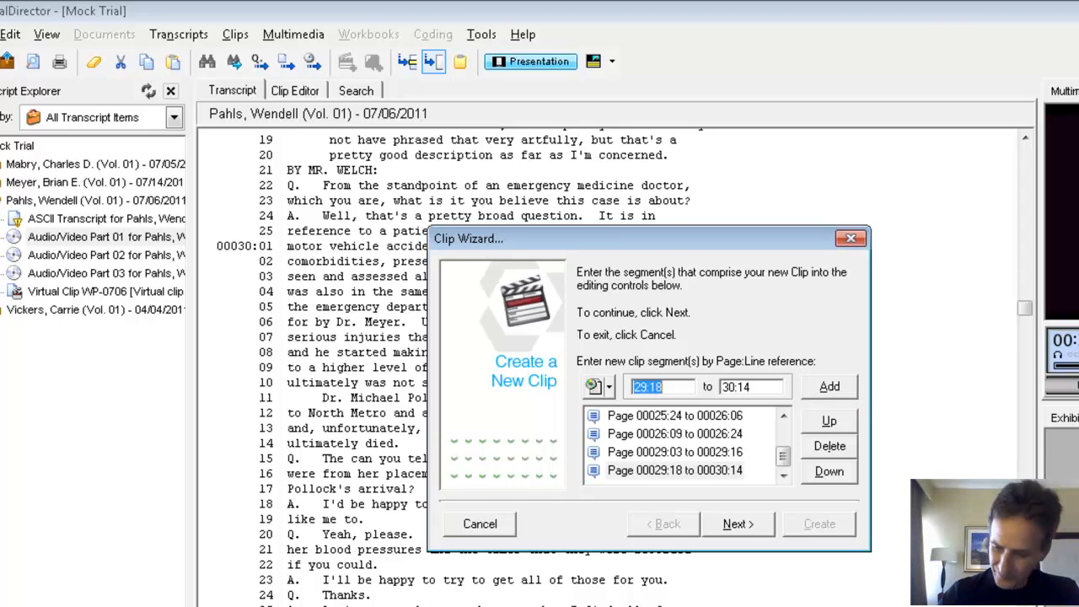
pyautogui.write('33:5')
pyautogui.press('Tab')
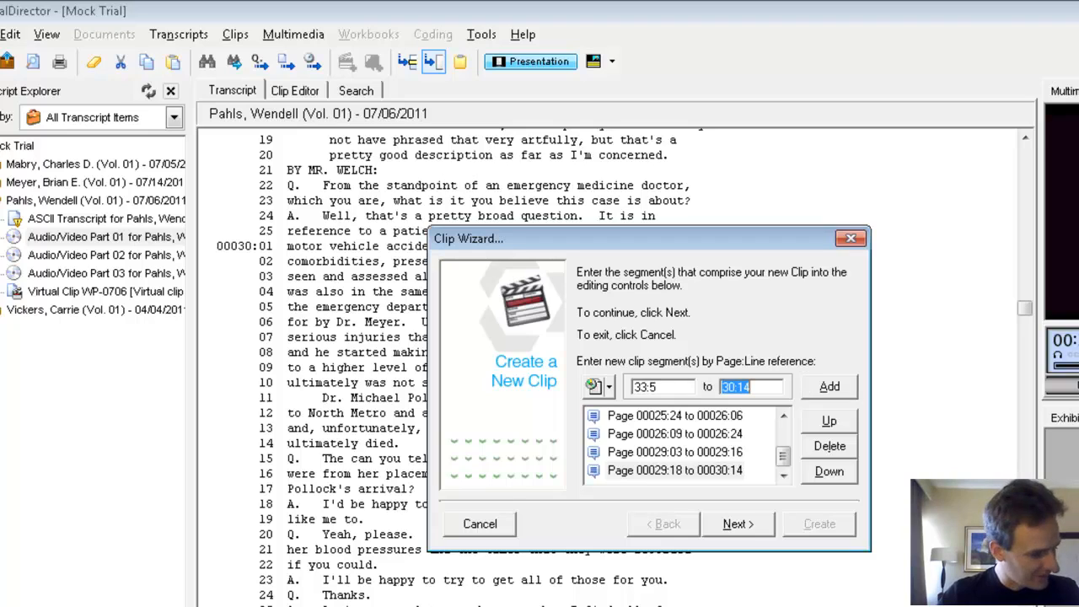
pyautogui.write('34:')
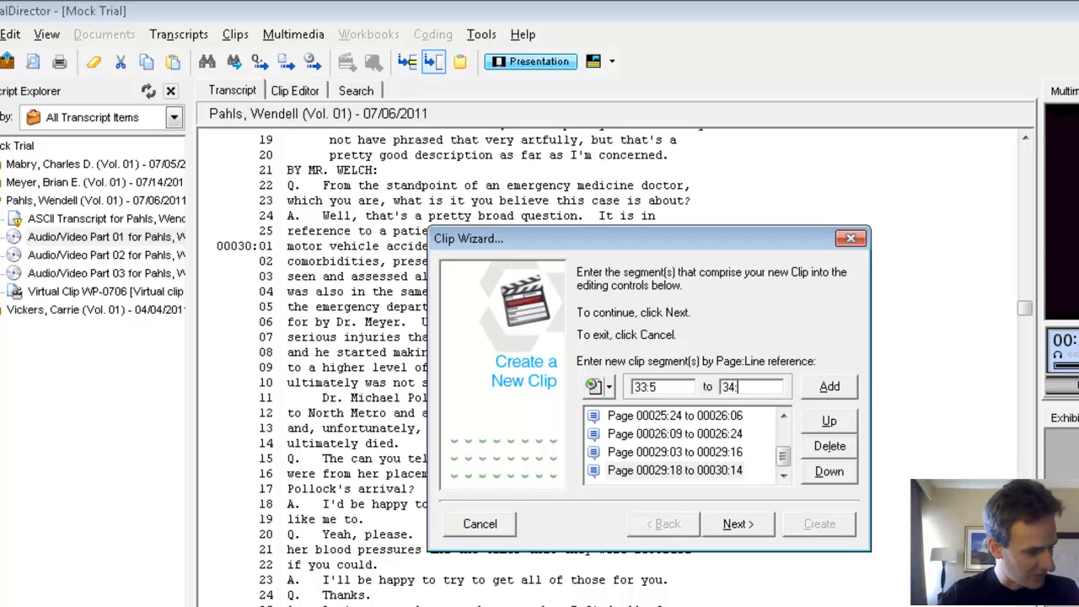
pyautogui.write('4')
pyautogui.press('Return')
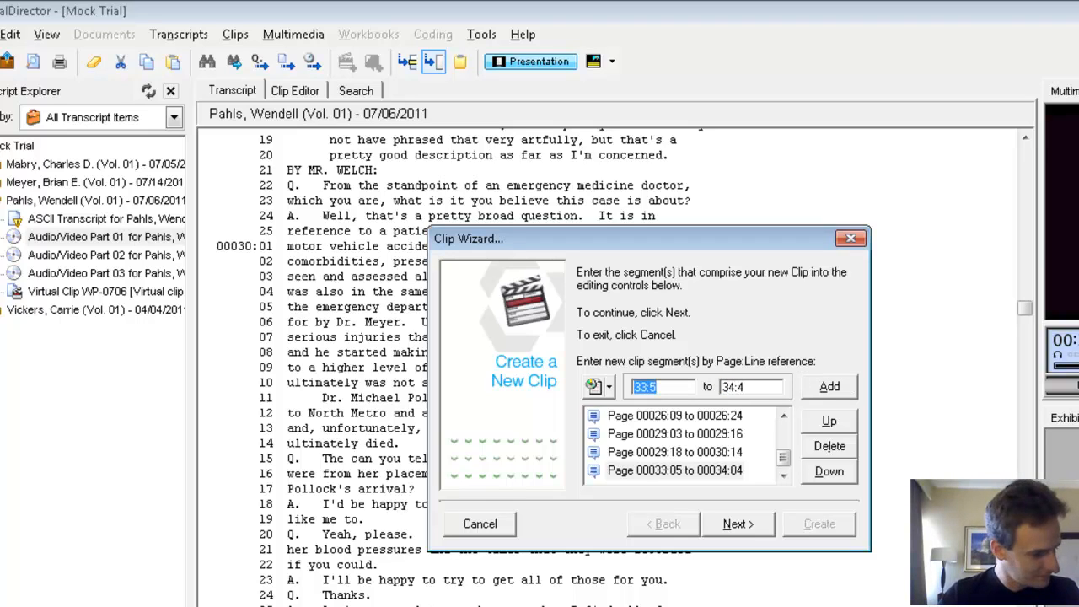
# Step: Add segments 35:7 to 36:2 and 40:5 to 41:6 to the clip being built
pyautogui.write('35:7')
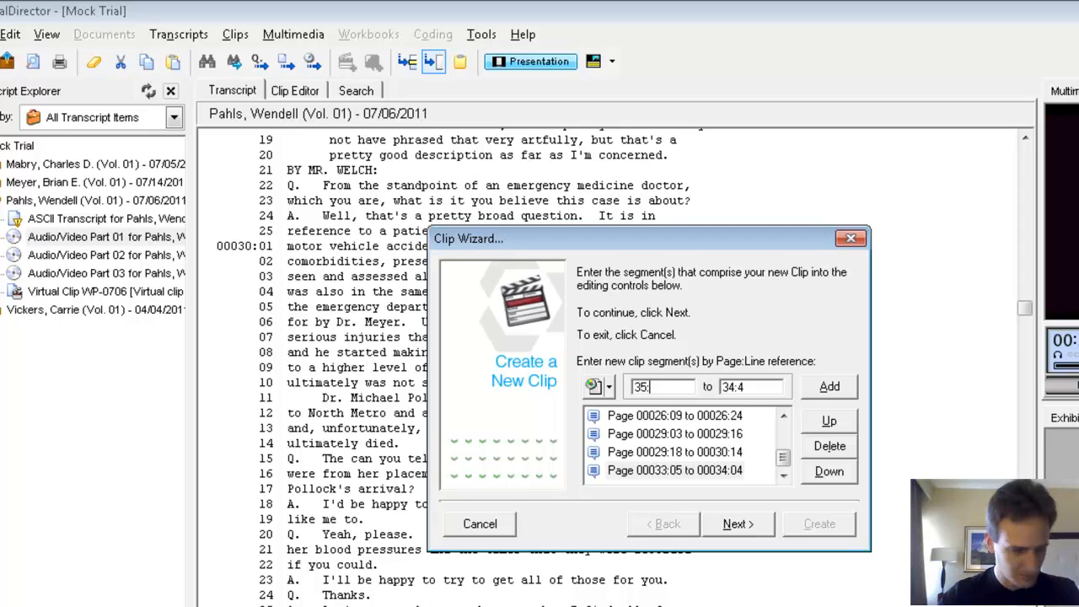
pyautogui.press('Tab')
pyautogui.write('36:2')
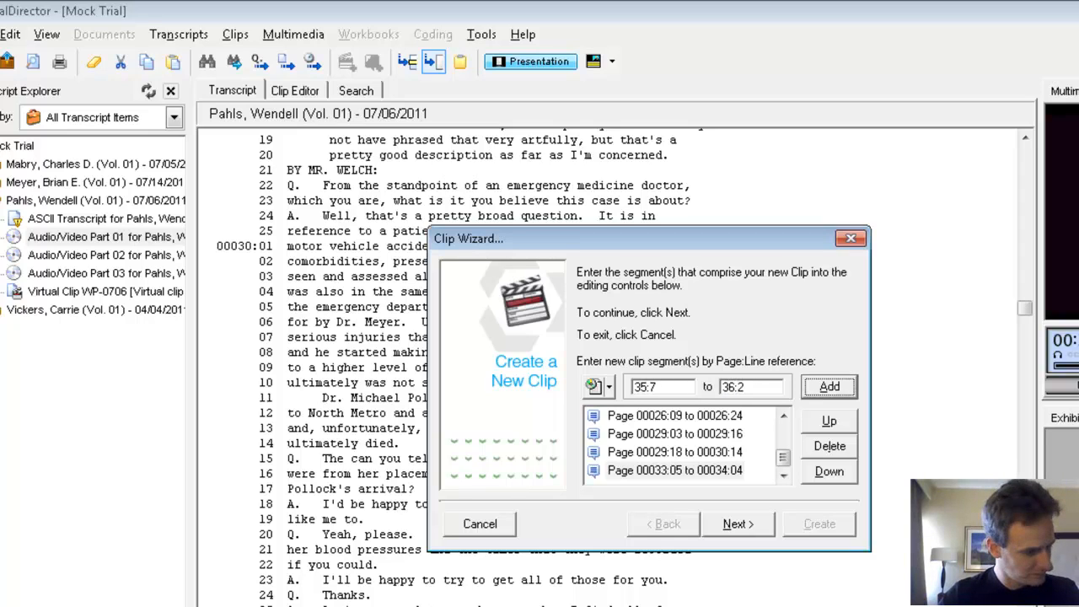
pyautogui.press('Return')
pyautogui.write('4:')
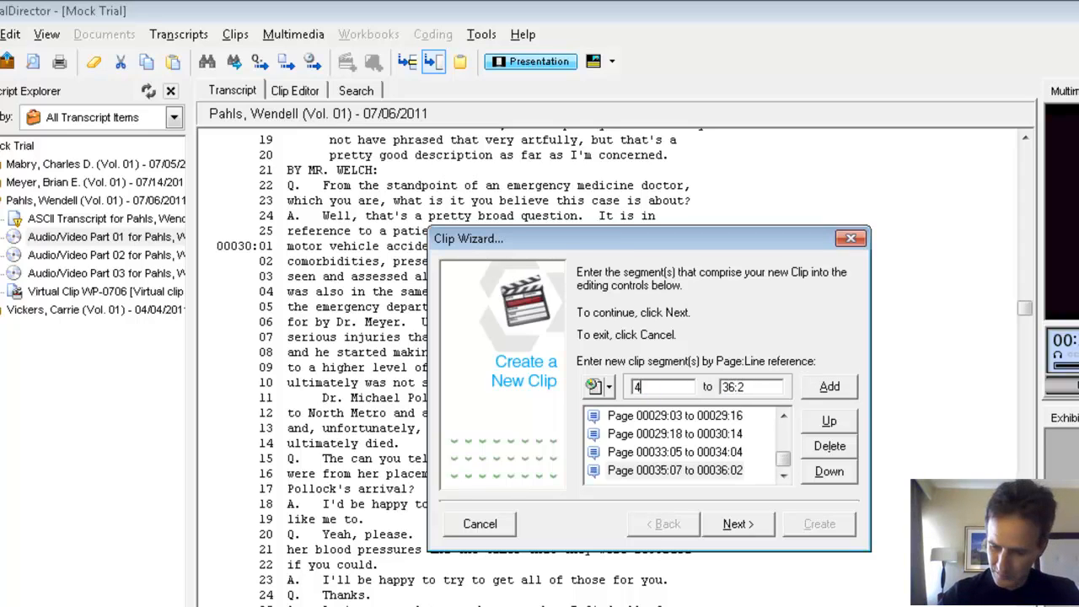
pyautogui.press('BackSpace')
pyautogui.press('BackSpace')
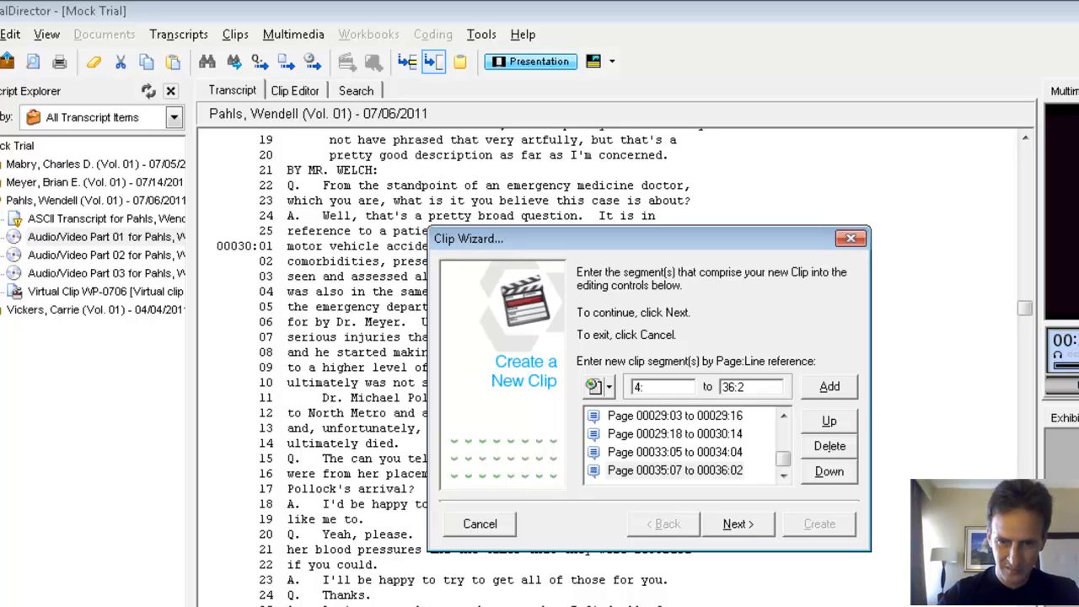
pyautogui.write('40:5')
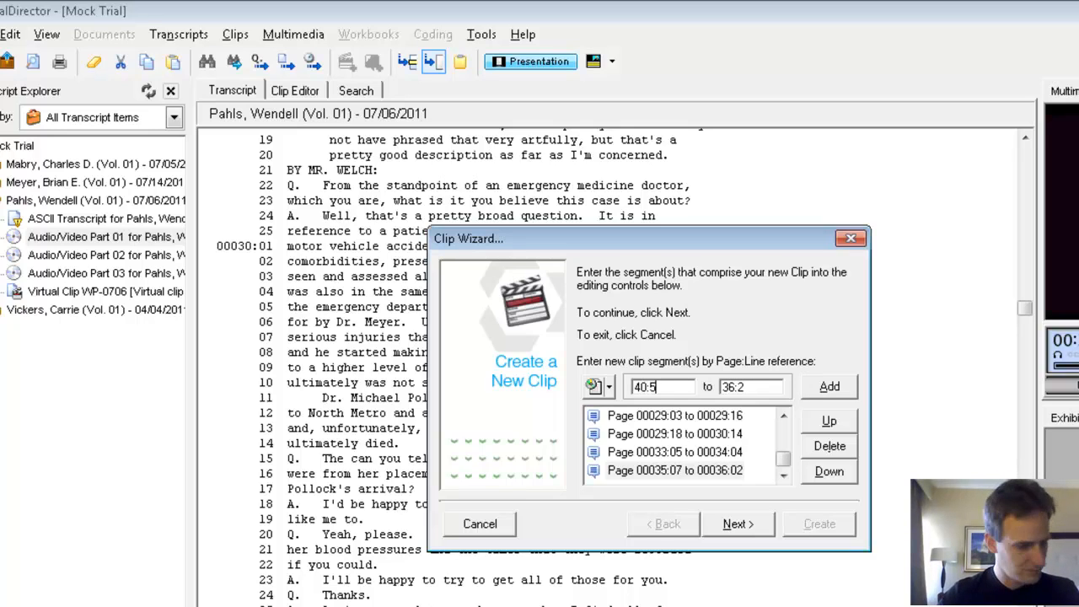
pyautogui.press('Tab')
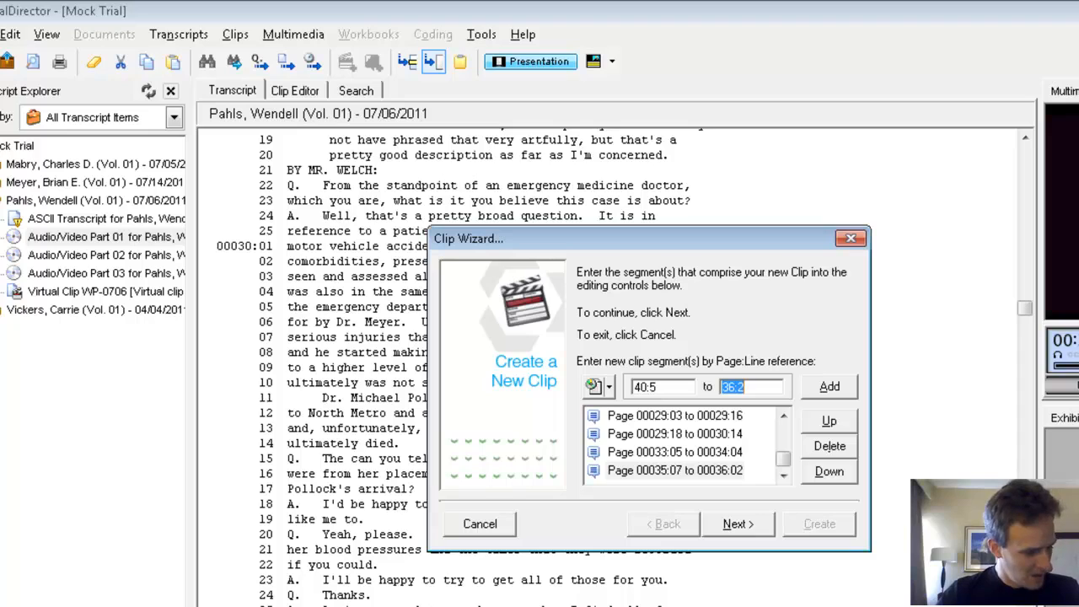
pyautogui.write('41:6')
pyautogui.press('Return')
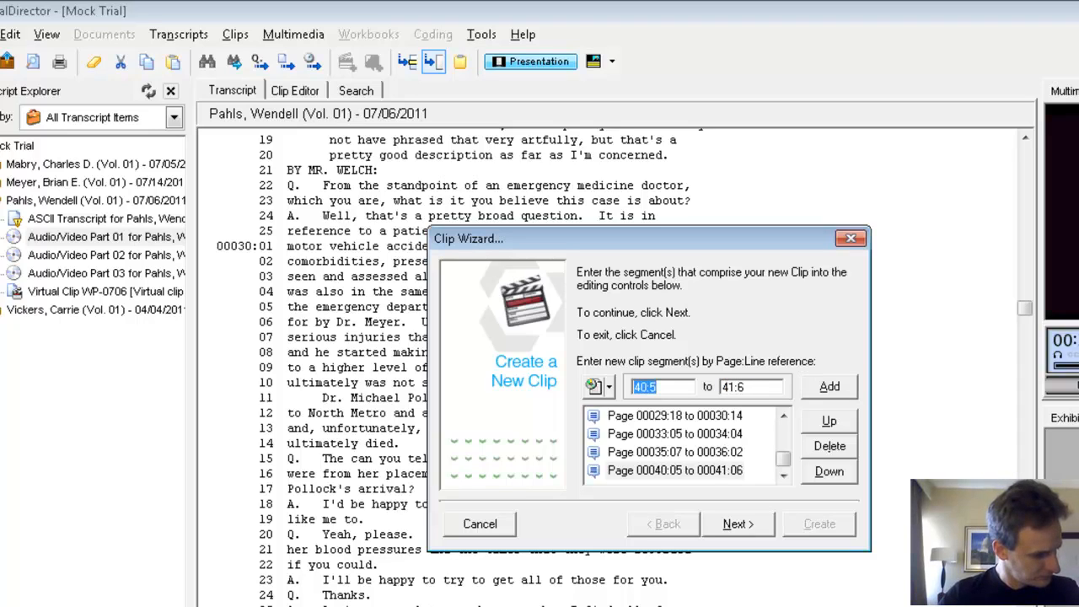
# Step: Add the clip segments 41:18 to 42:5 and 45:5 to 46:6
pyautogui.write('41:18')
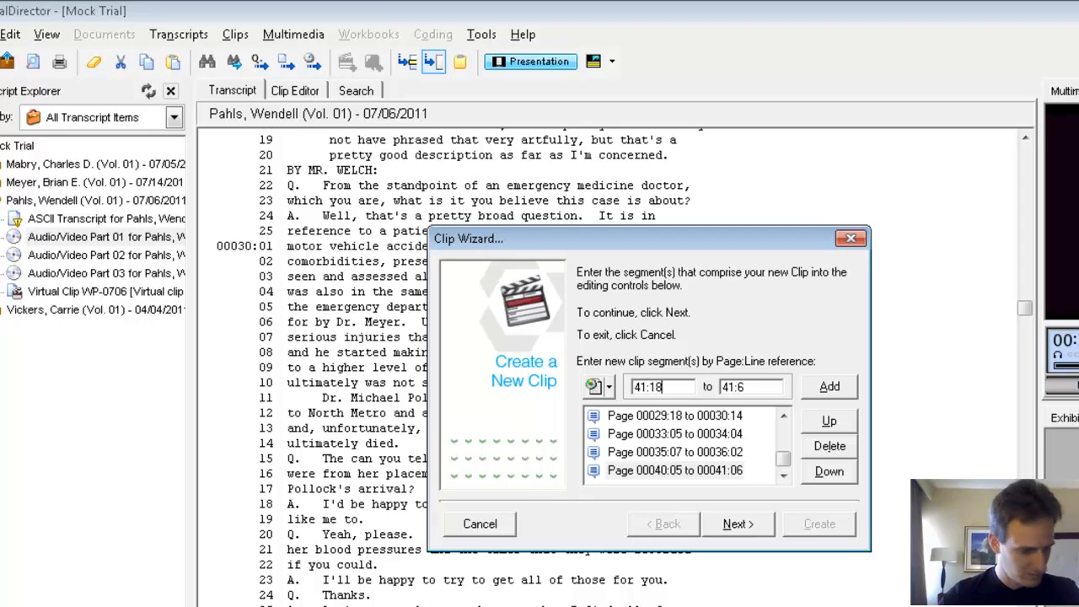
pyautogui.press('Tab')
pyautogui.write('42:5')
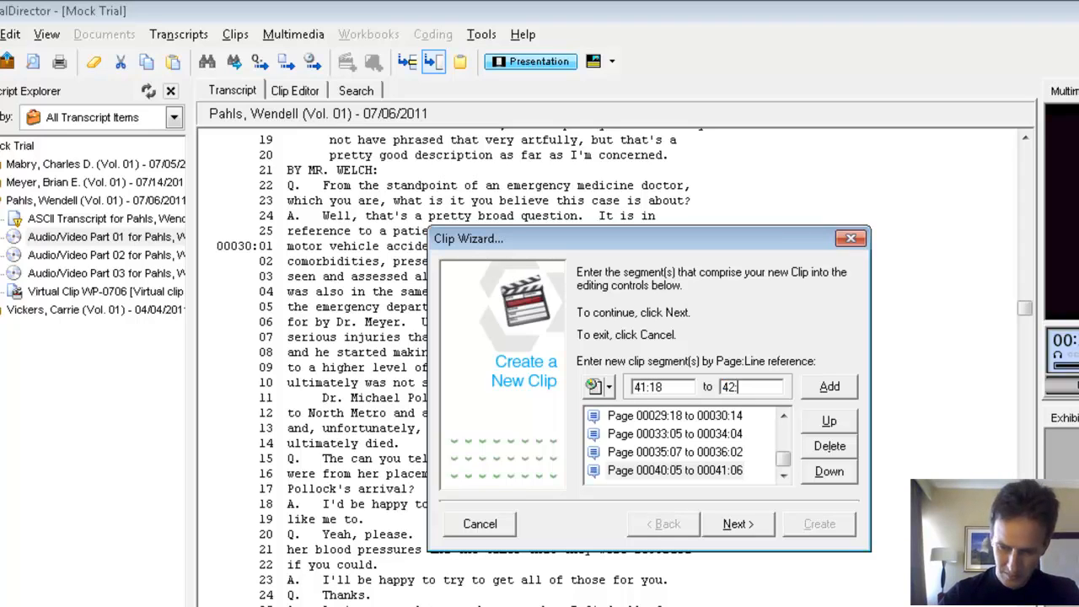
pyautogui.press('Return')
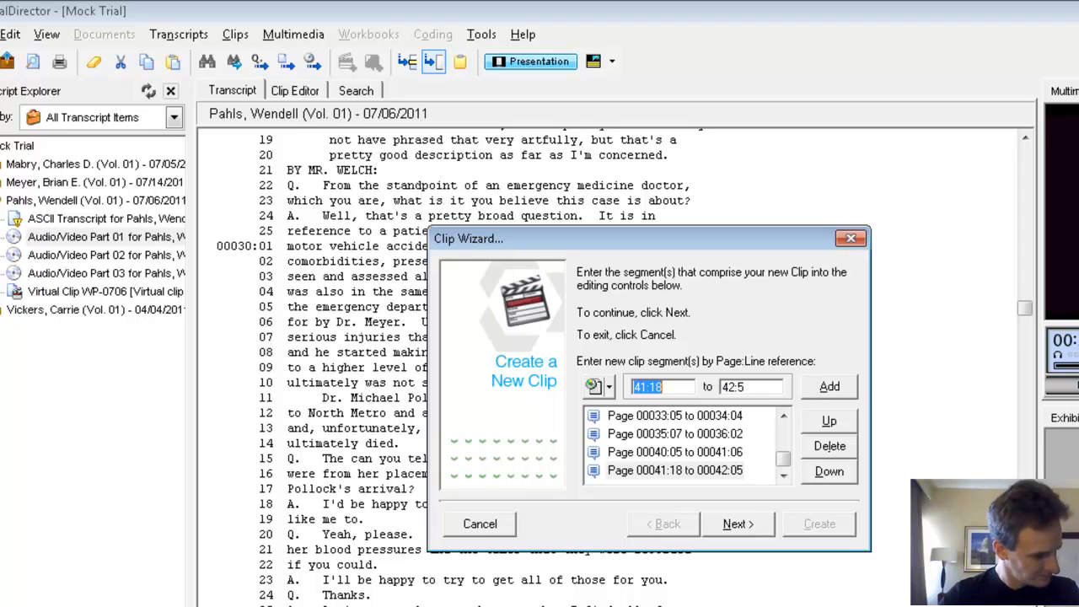
pyautogui.write('45:5')
pyautogui.press('Tab')
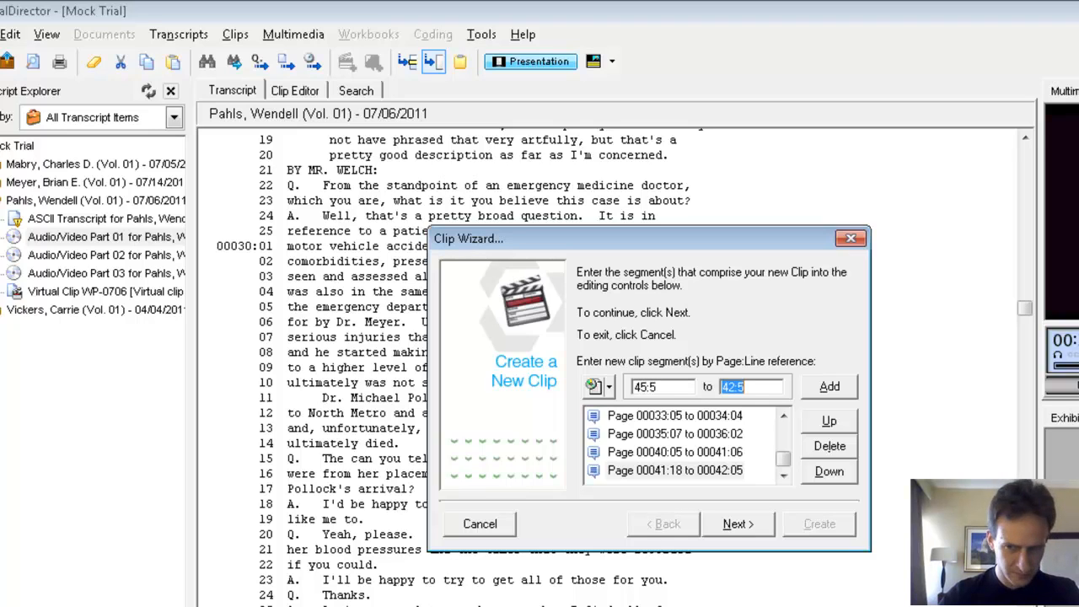
pyautogui.write('46:6')
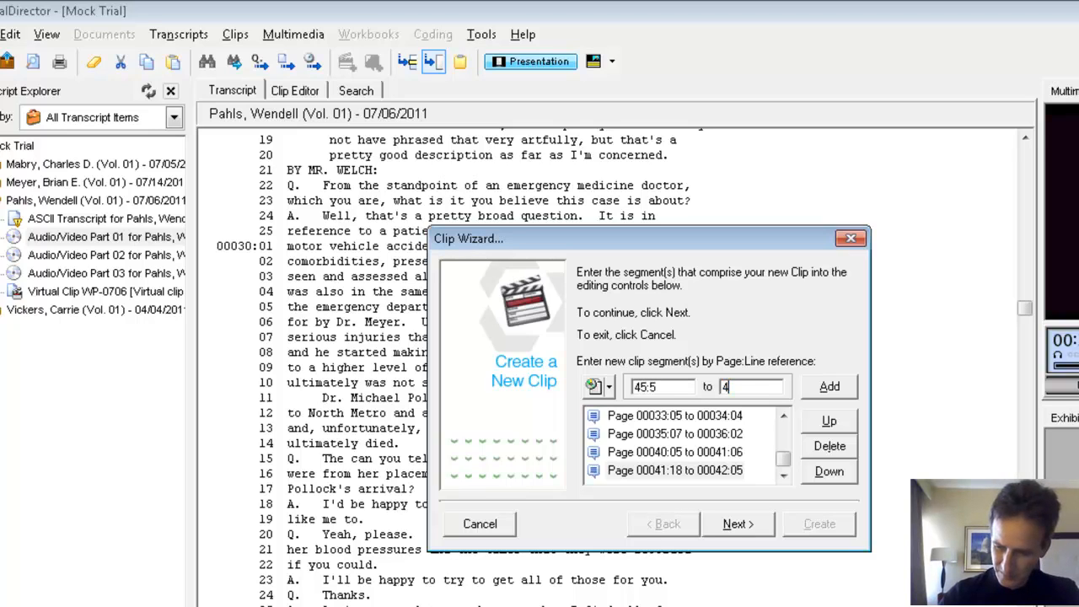
pyautogui.press('Return')
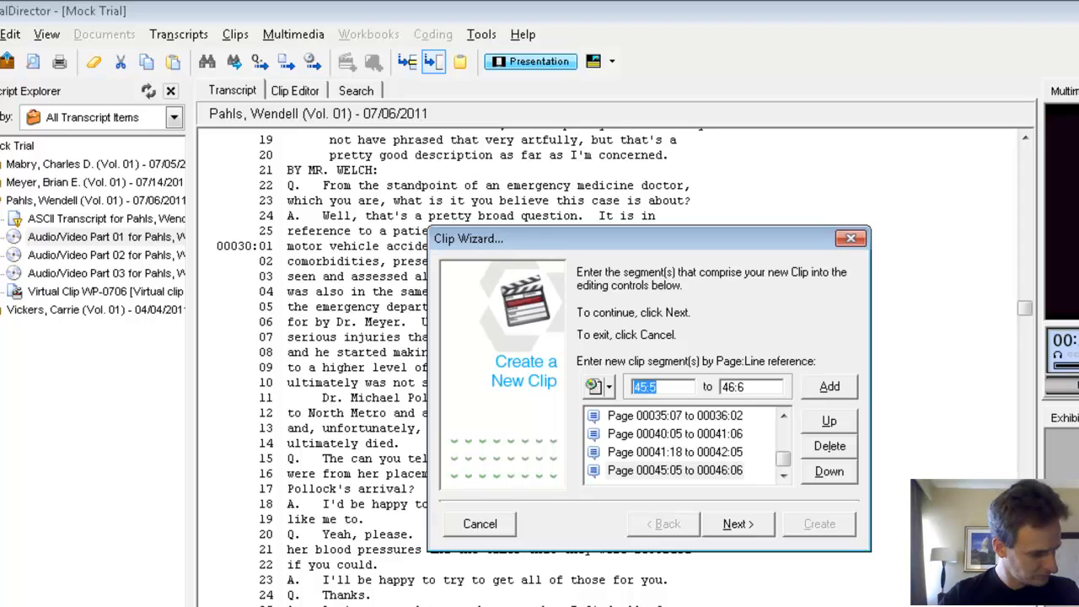
# Step: Add the page and line ranges 46:8 to 48:16 and 49:15 to 50:11 as segments of the new clip
pyautogui.write('46:8')
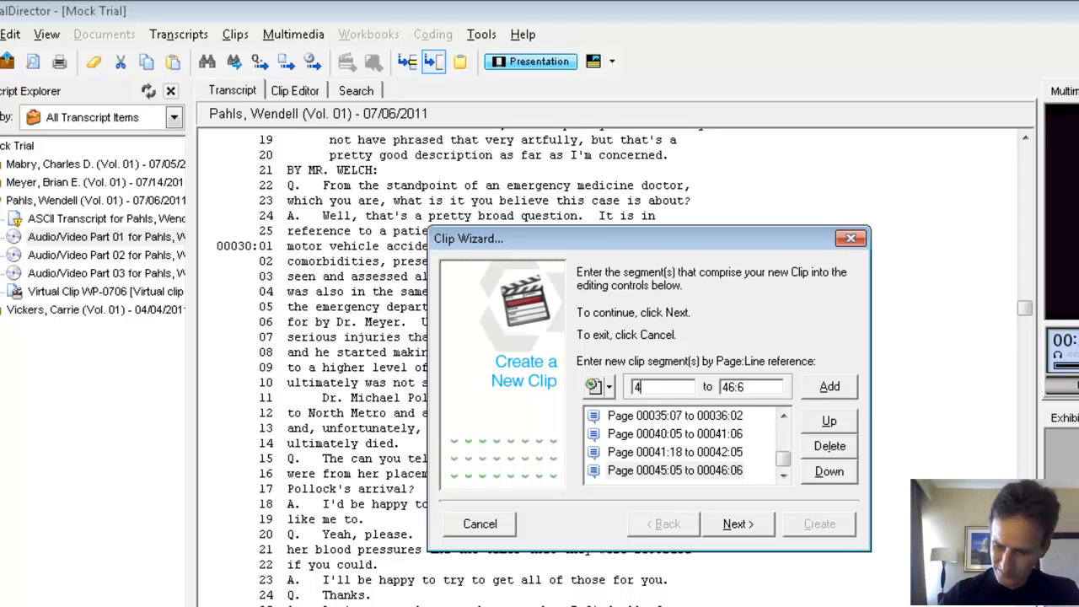
pyautogui.press('Tab')
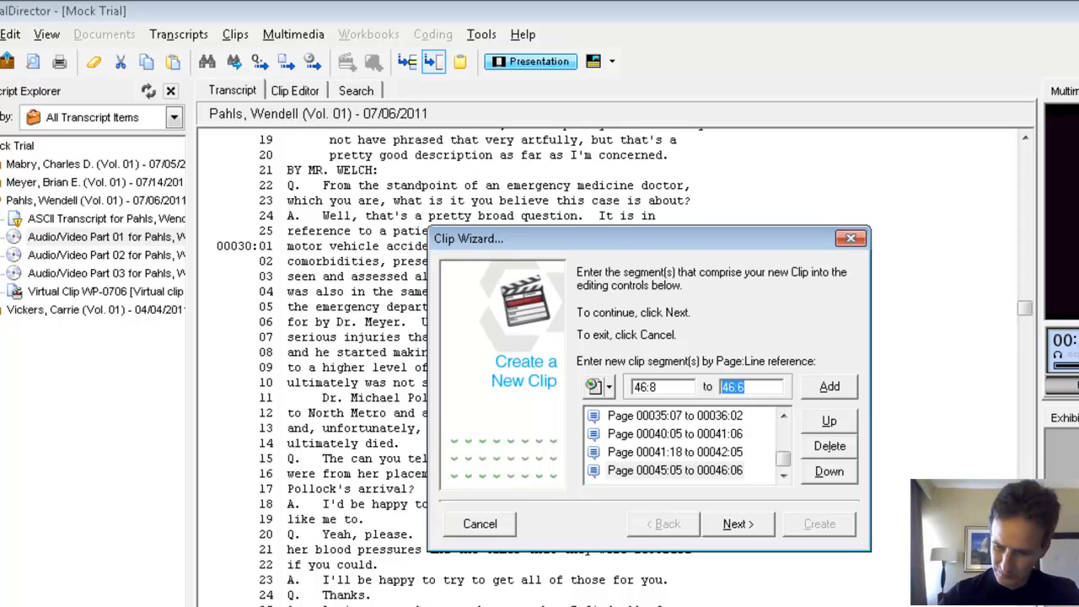
pyautogui.write('48:16')
pyautogui.press('Return')
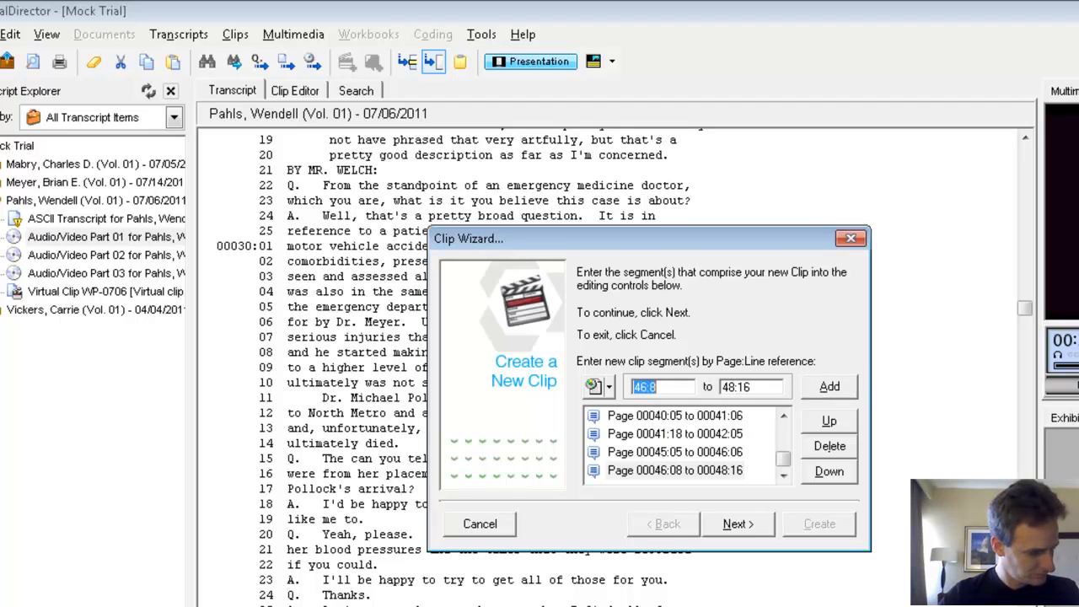
pyautogui.write('49:15')
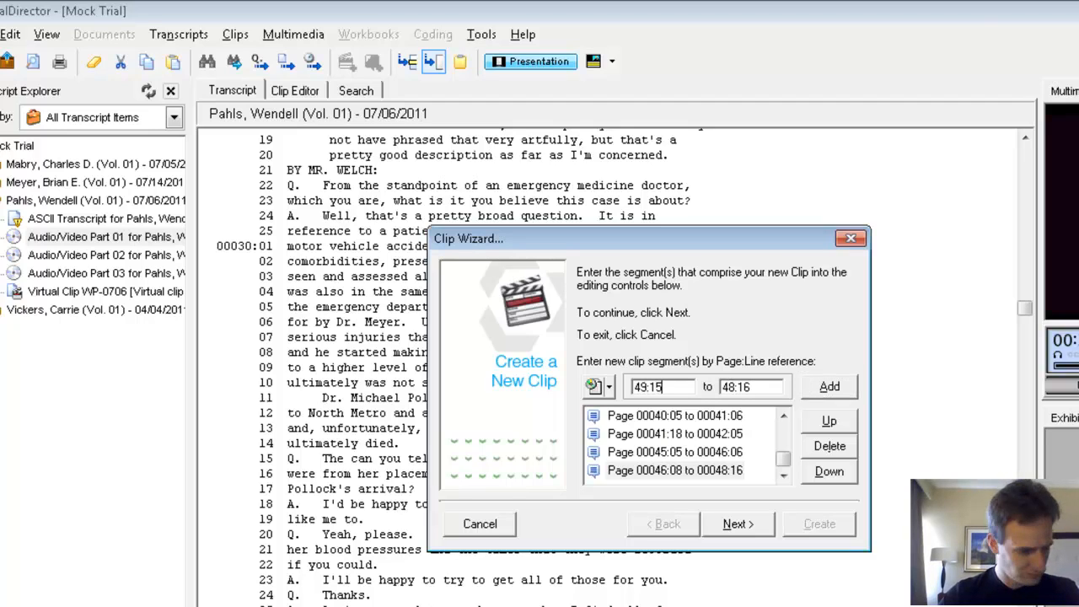
pyautogui.press('Tab')
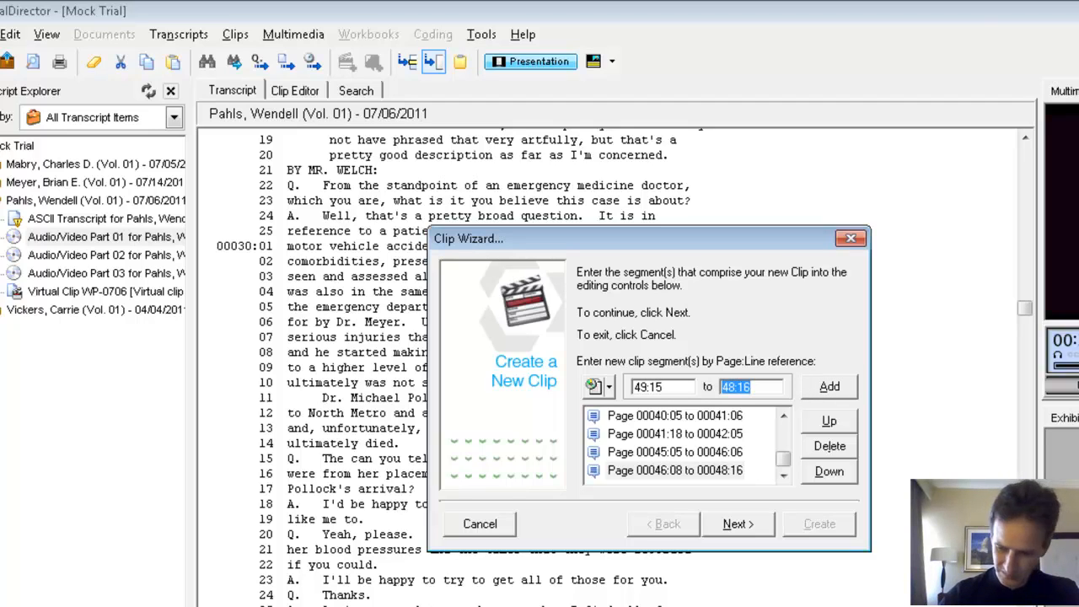
pyautogui.write('50:11')
pyautogui.press('Return')
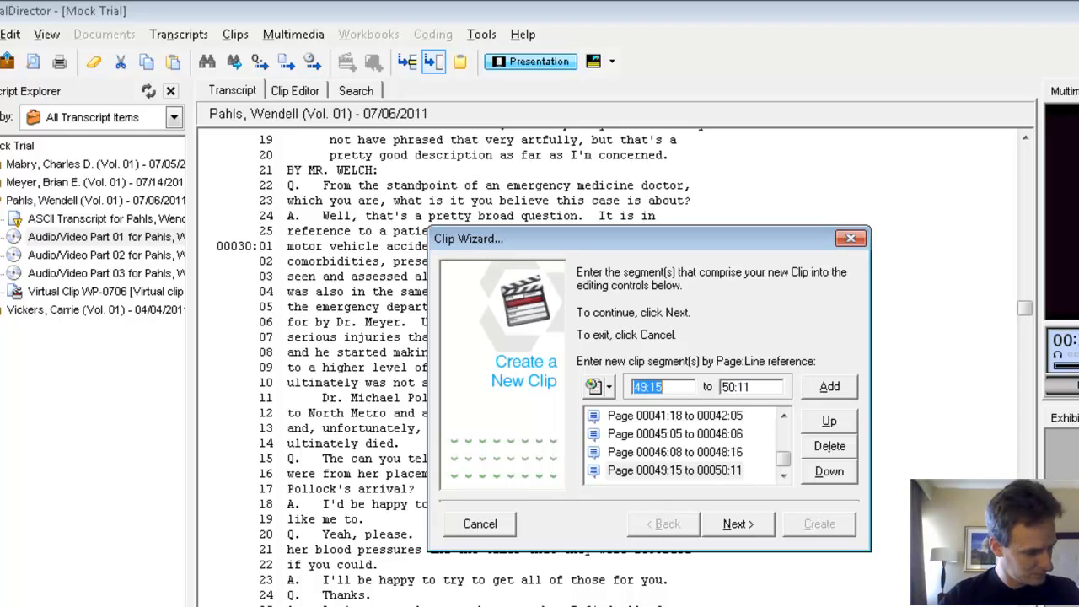
# Step: Add the segment from page 57 line 5 to page 57 line 17 to the clip's segment list
pyautogui.write('57:')
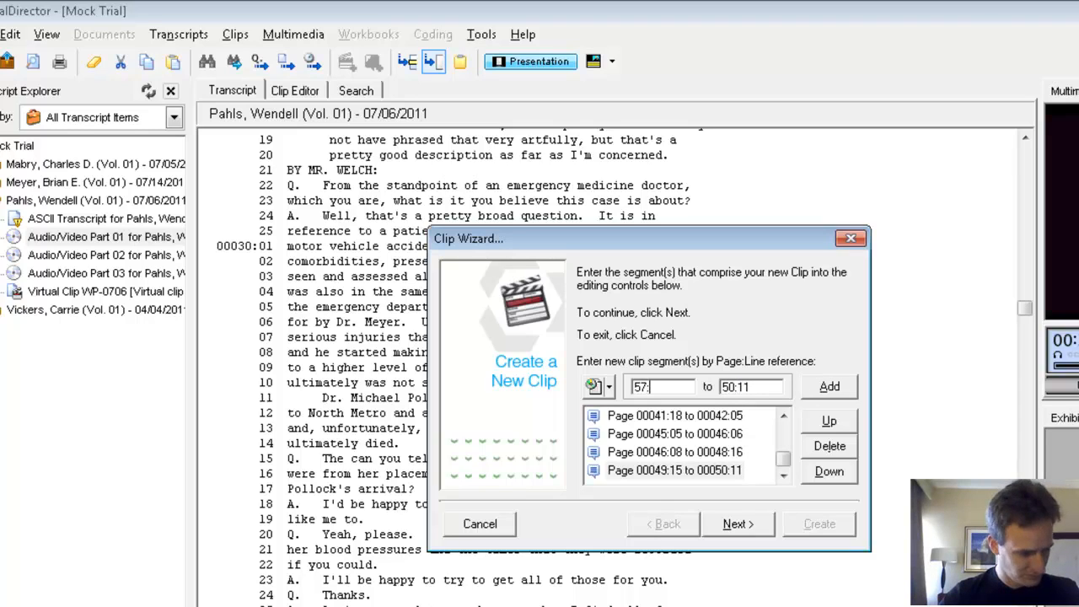
pyautogui.write('5')
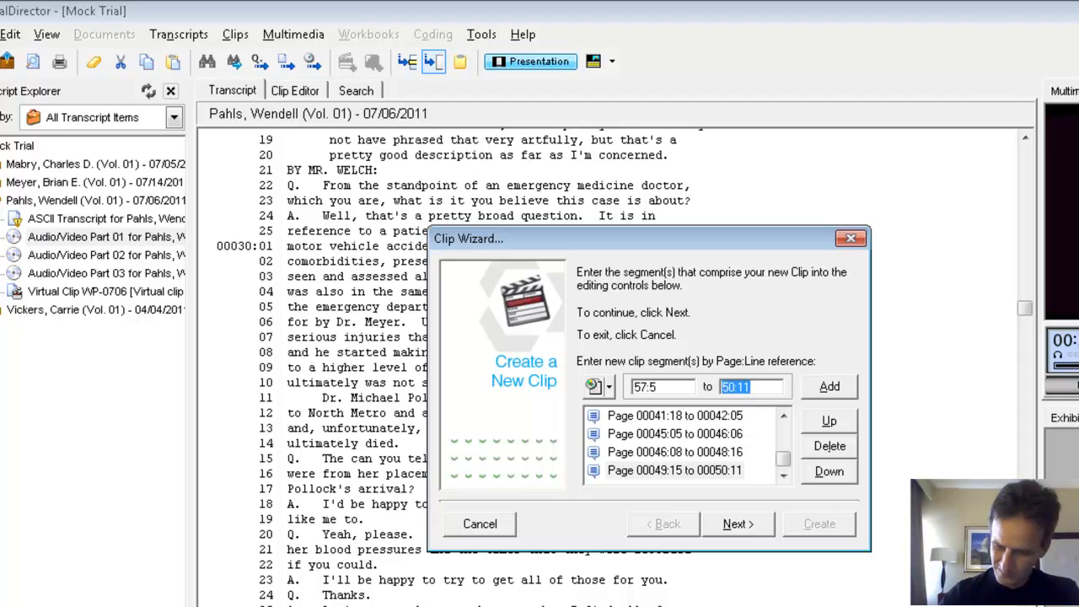
pyautogui.write('57')
pyautogui.press('Tab')
pyautogui.press('Return')
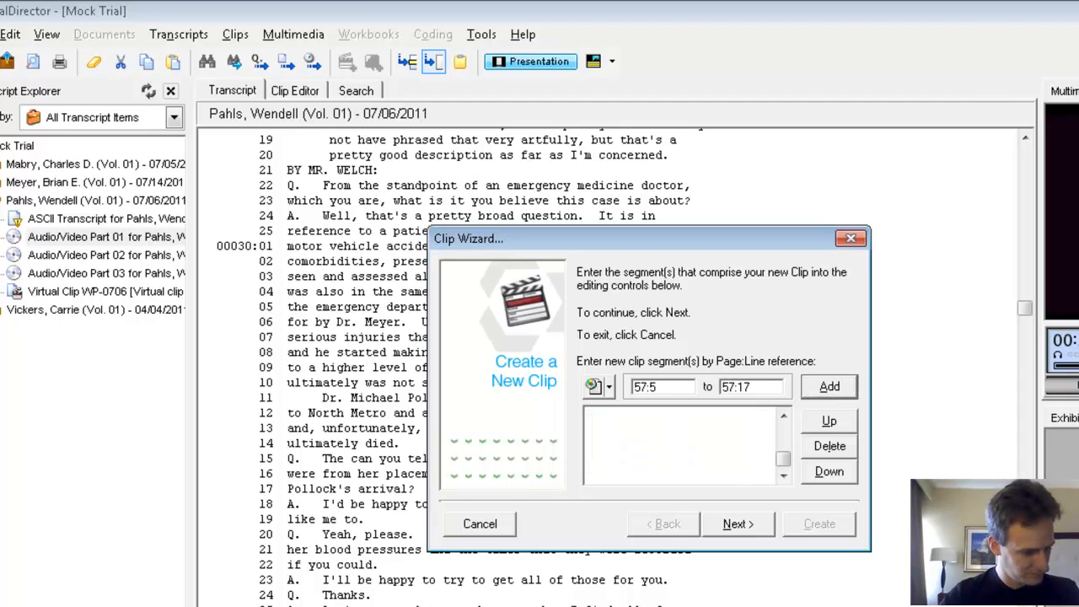
# Step: Add the segment 58:3 to 58:25 to the clip, correcting the end page to 58
pyautogui.write('58:')
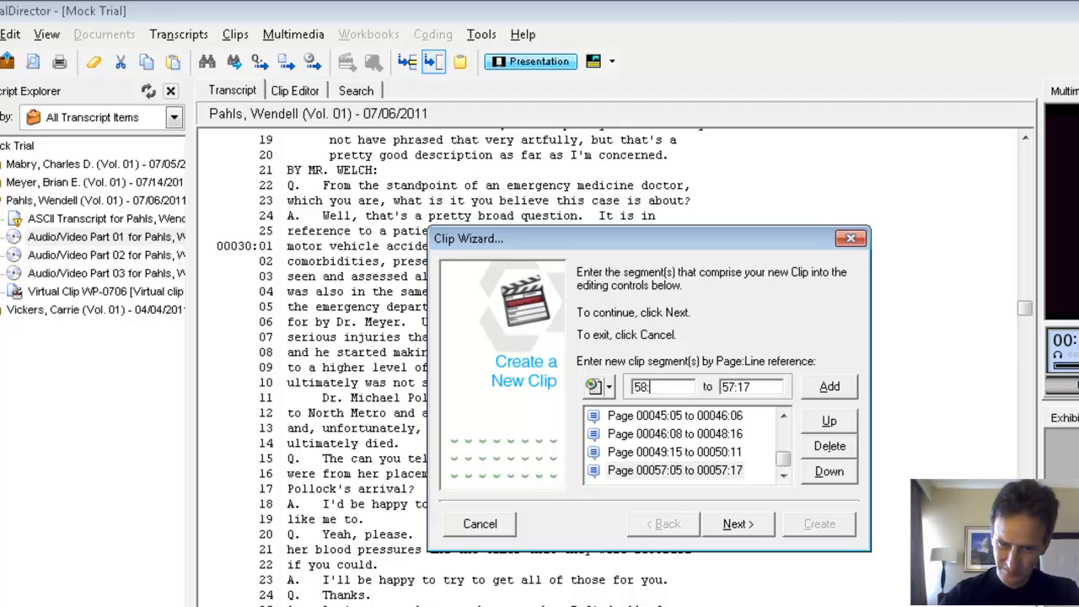
pyautogui.write('3')
pyautogui.press('Tab')
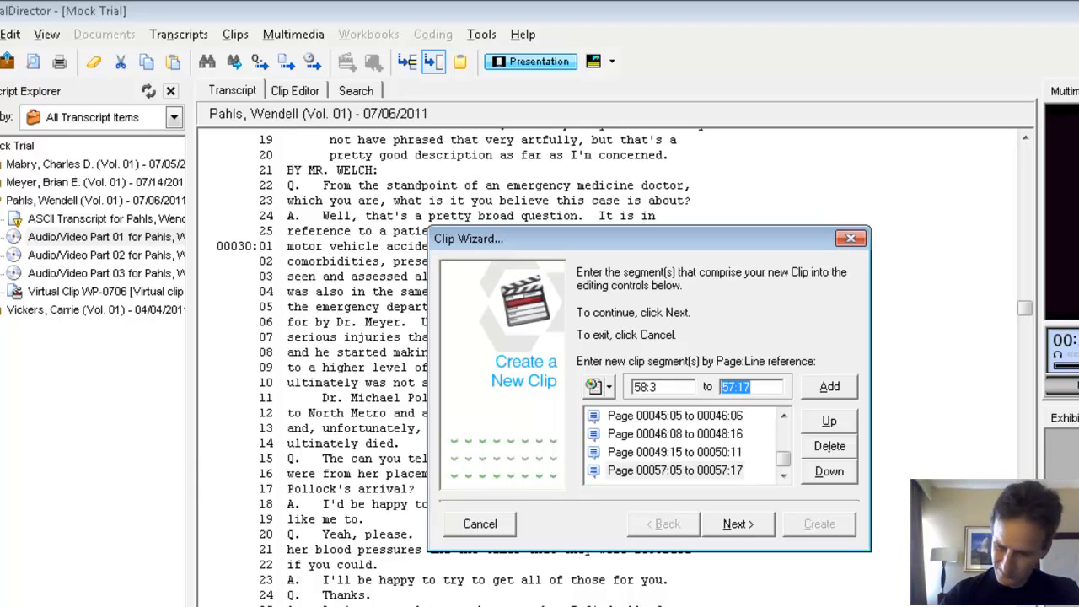
pyautogui.write('28:25')
pyautogui.press('Return')
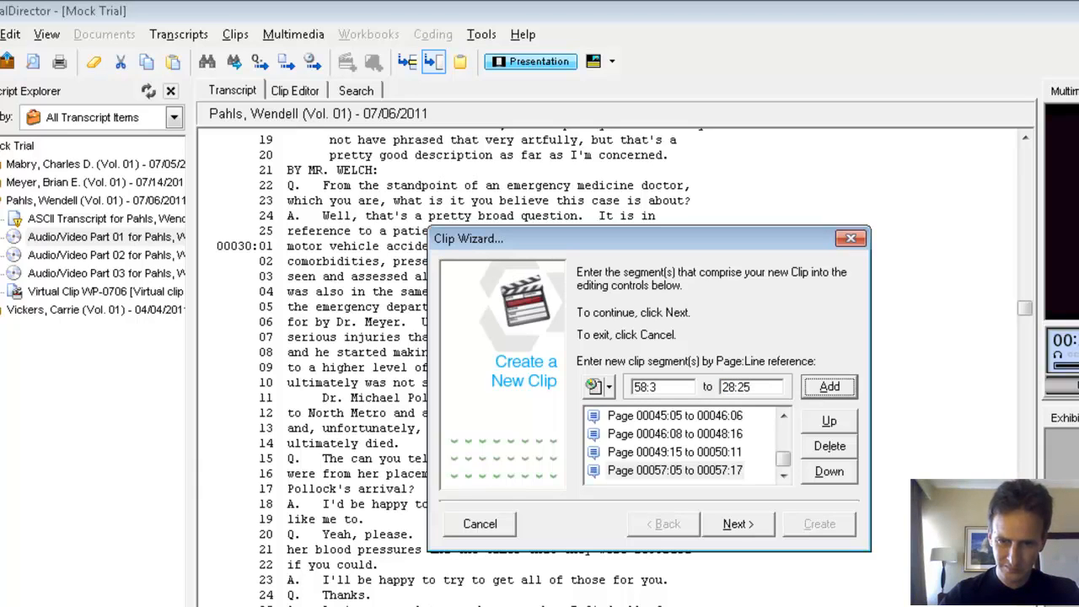
pyautogui.write('58')
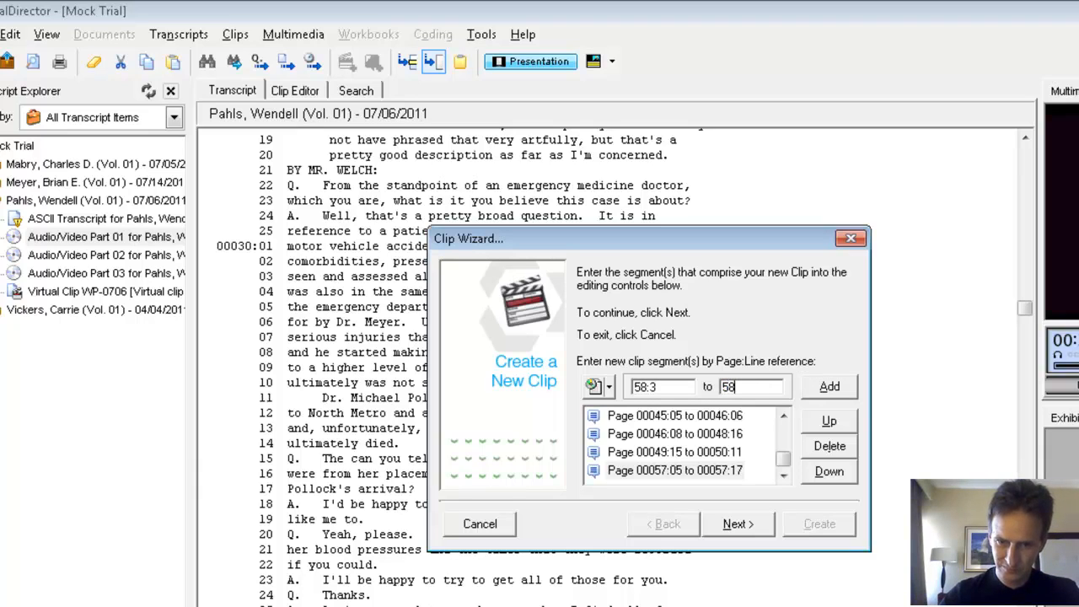
pyautogui.write(':25')
pyautogui.press('Return')
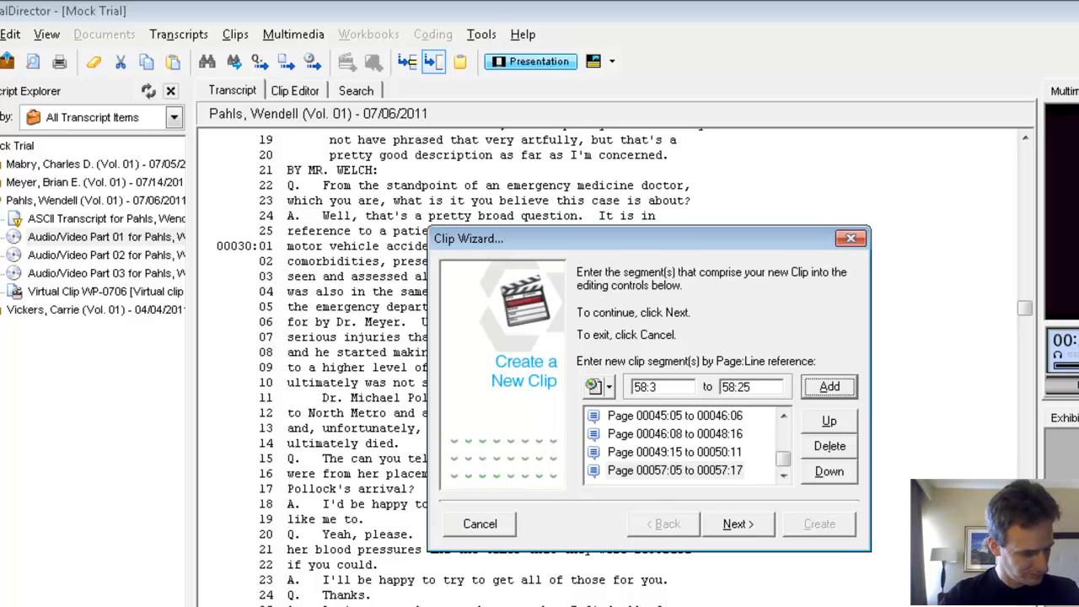
# Step: Add the clip segments 59:8 to 59:20 and 60:16 to 60:18
pyautogui.write('59:')
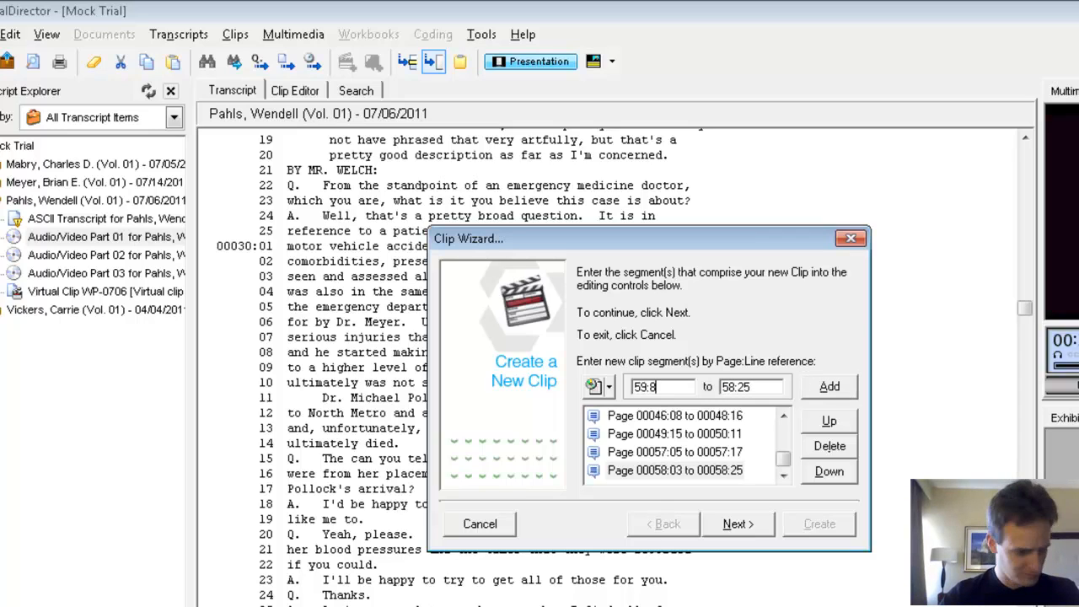
pyautogui.press('Tab')
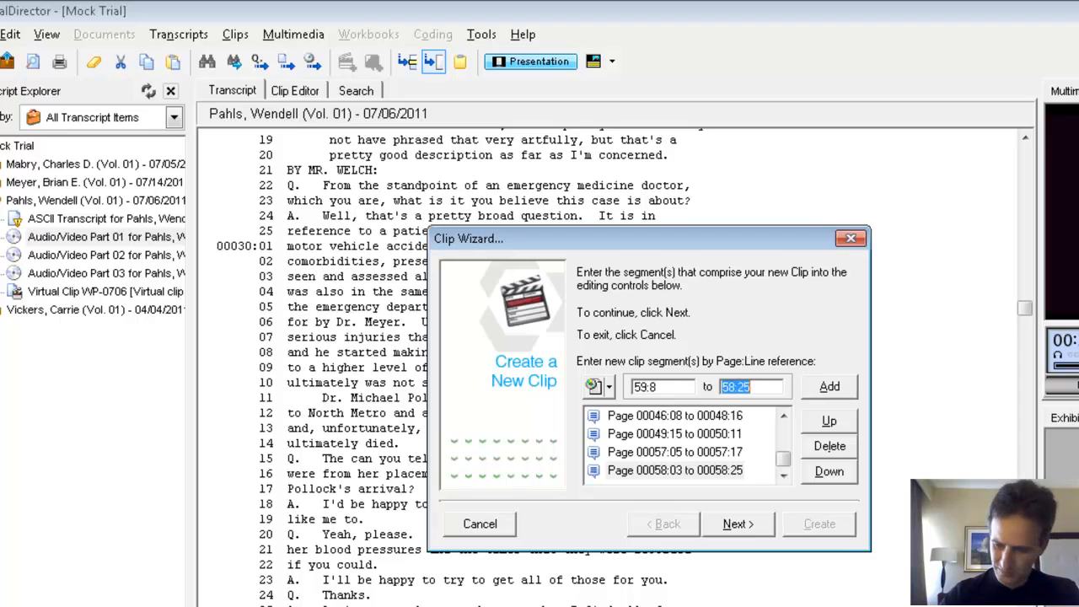
pyautogui.write('59:20')
pyautogui.press('Return')
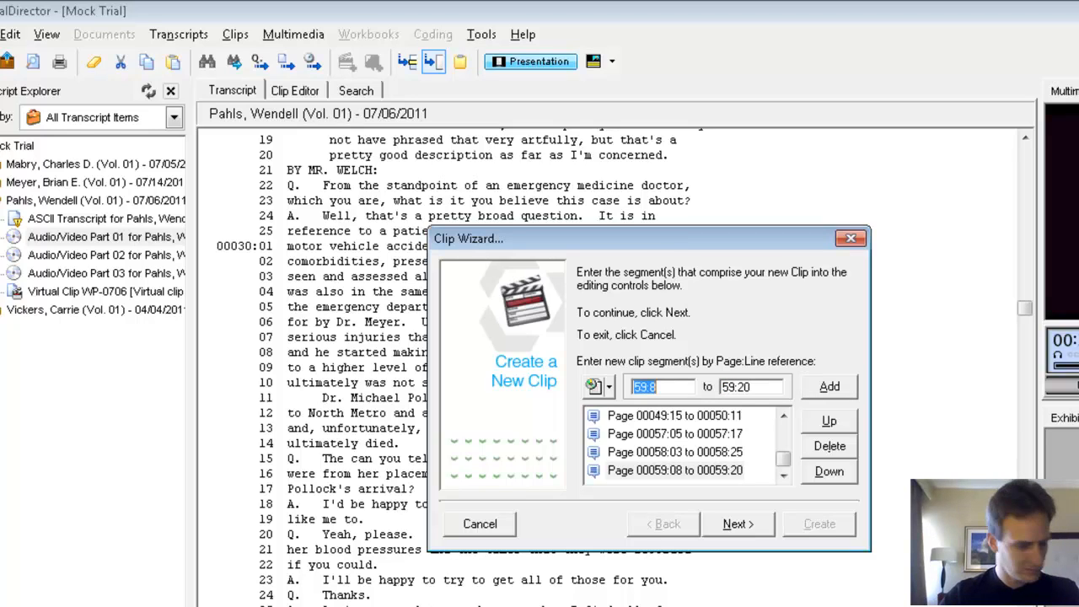
pyautogui.write('60:16')
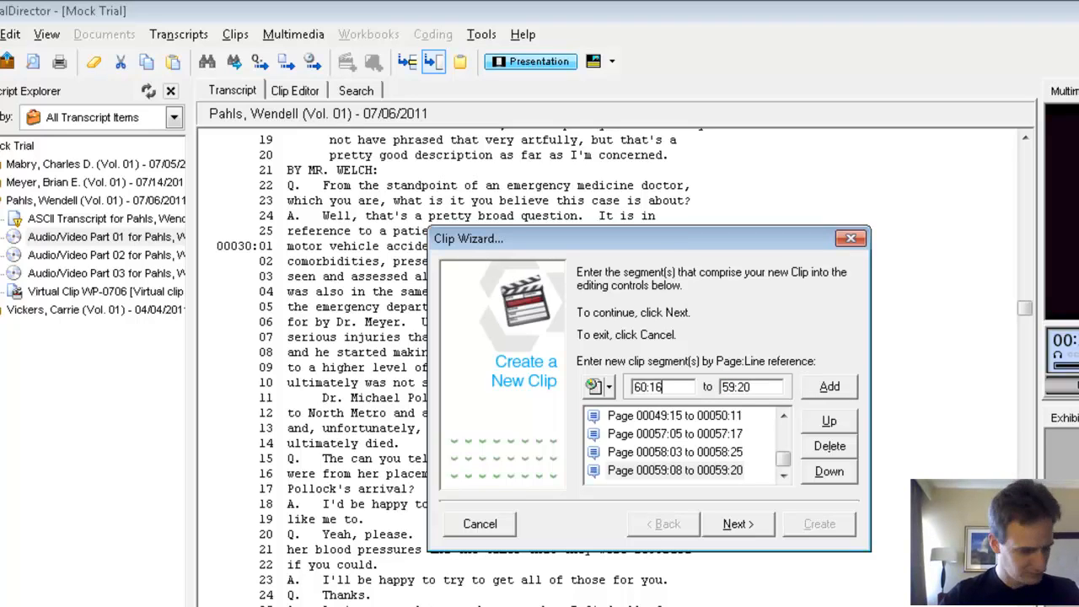
pyautogui.press('Tab')
pyautogui.write('6')
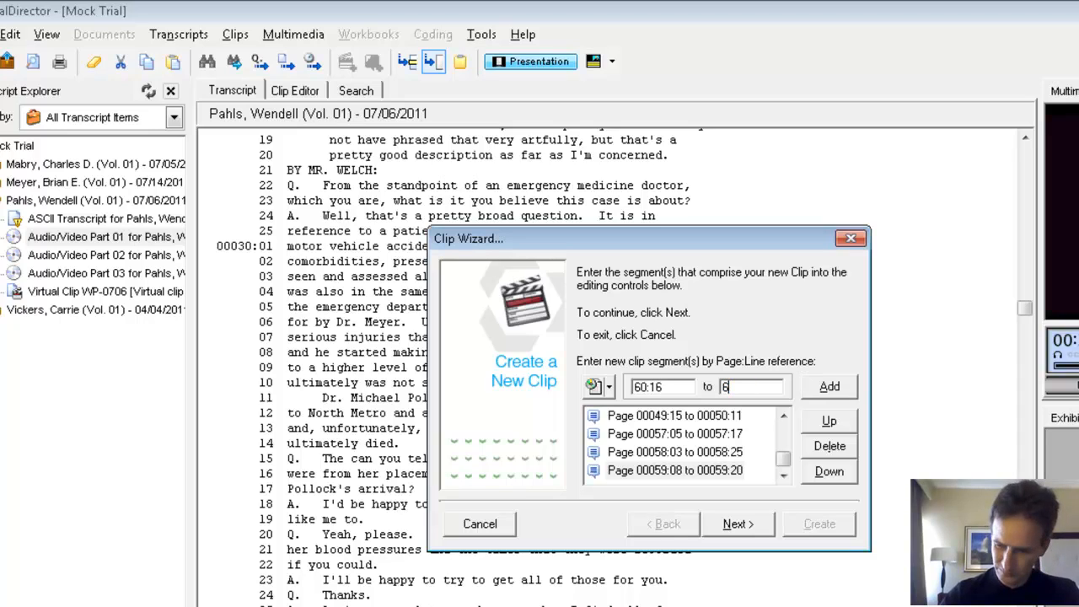
pyautogui.write('0:18')
pyautogui.press('Return')
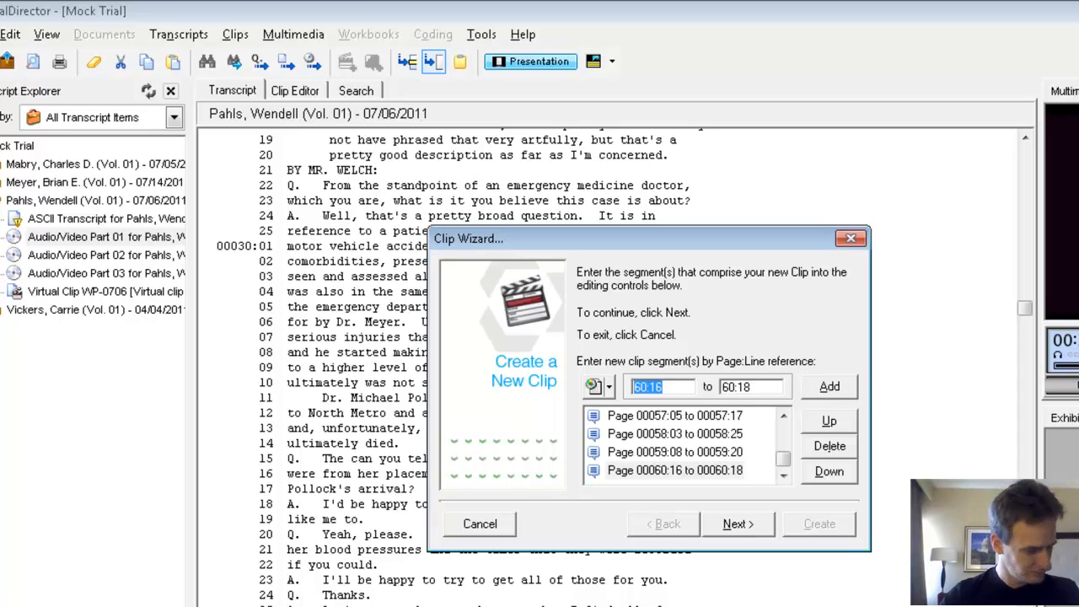
# Step: Add segments 72:21 to 74:13 and 75:25 to 78:14 to the clip being built
pyautogui.write('7')
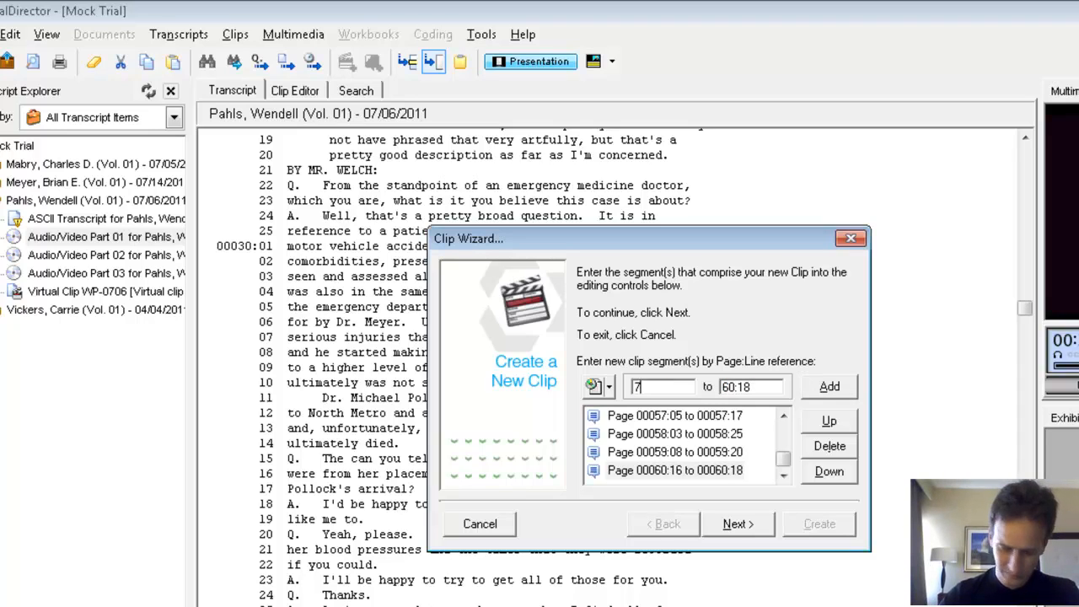
pyautogui.write('2:21')
pyautogui.press('Tab')
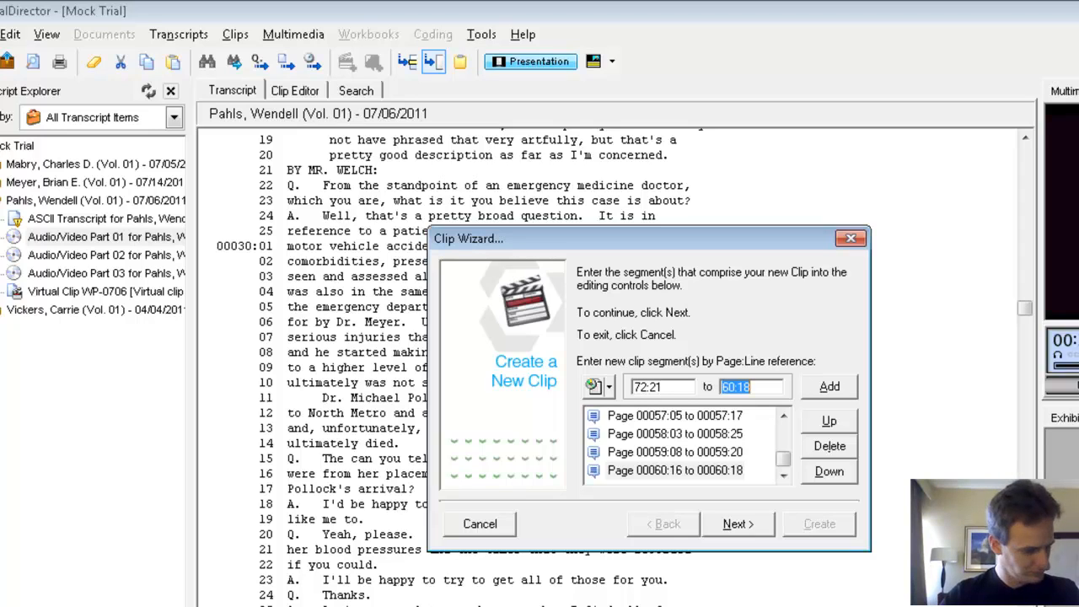
pyautogui.write('74:')
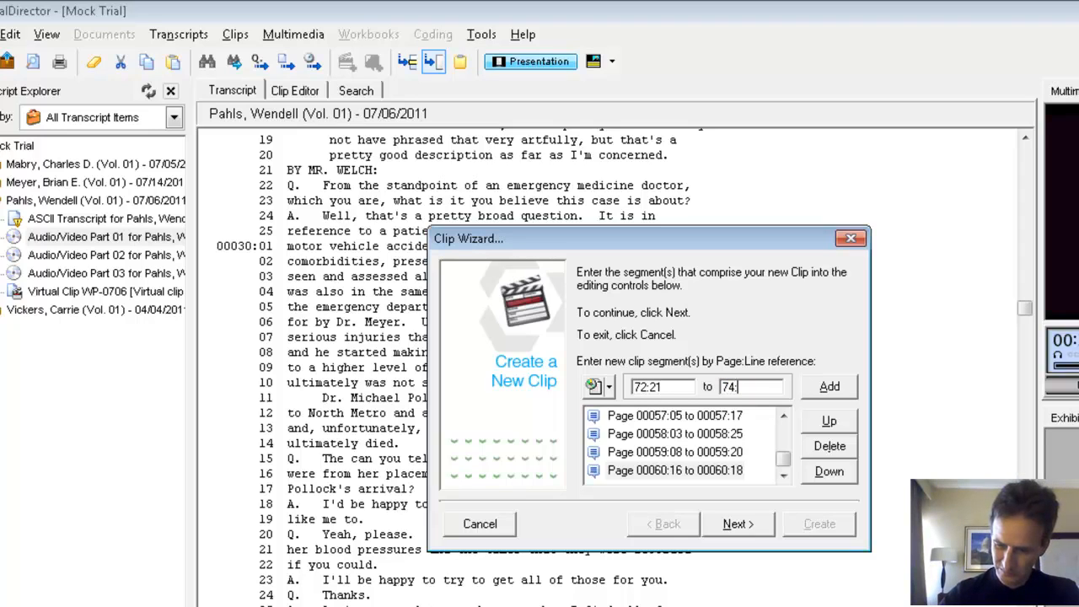
pyautogui.write('13')
pyautogui.hotkey('alt', 'a')
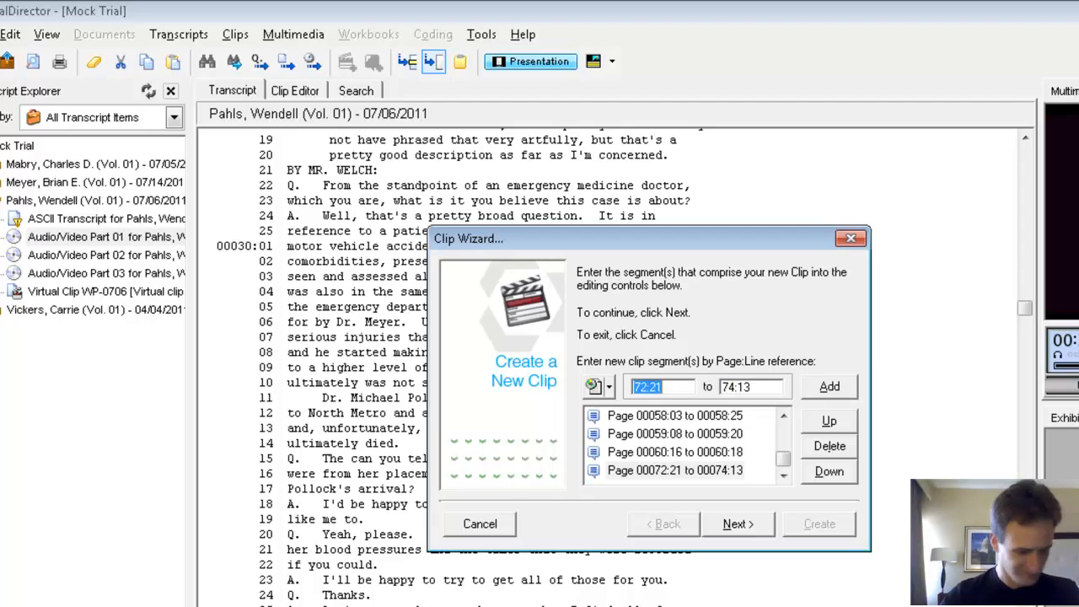
pyautogui.write('7')
pyautogui.press('Tab')
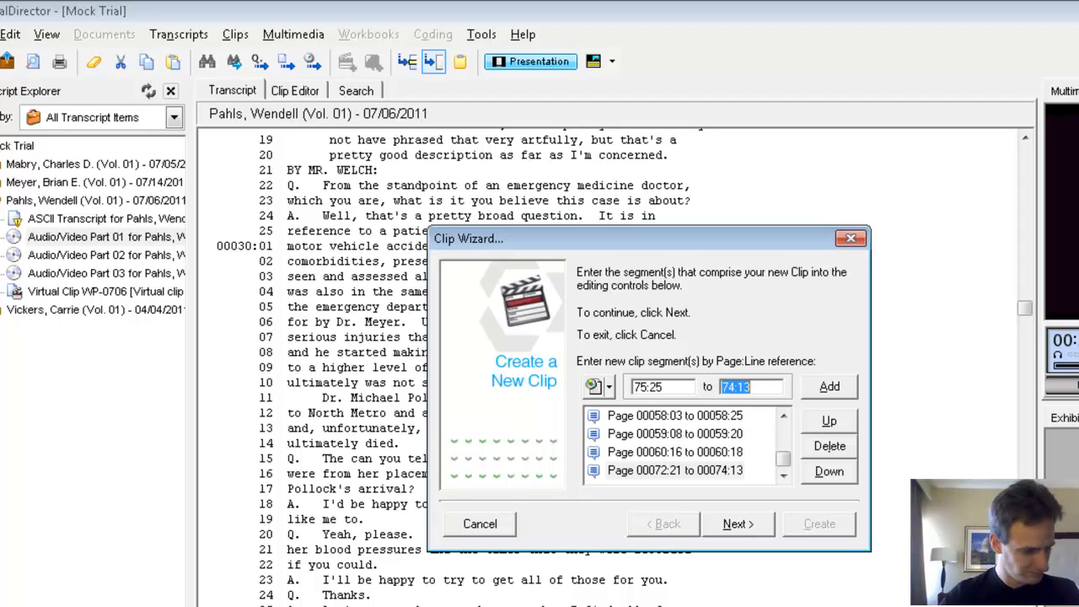
pyautogui.write('7')
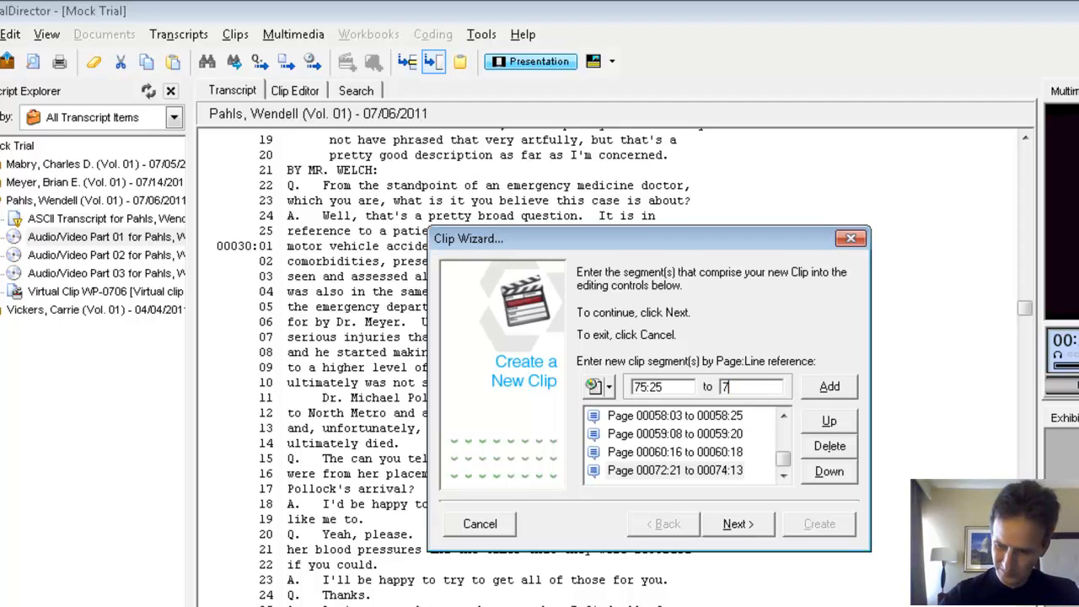
pyautogui.press('Return')
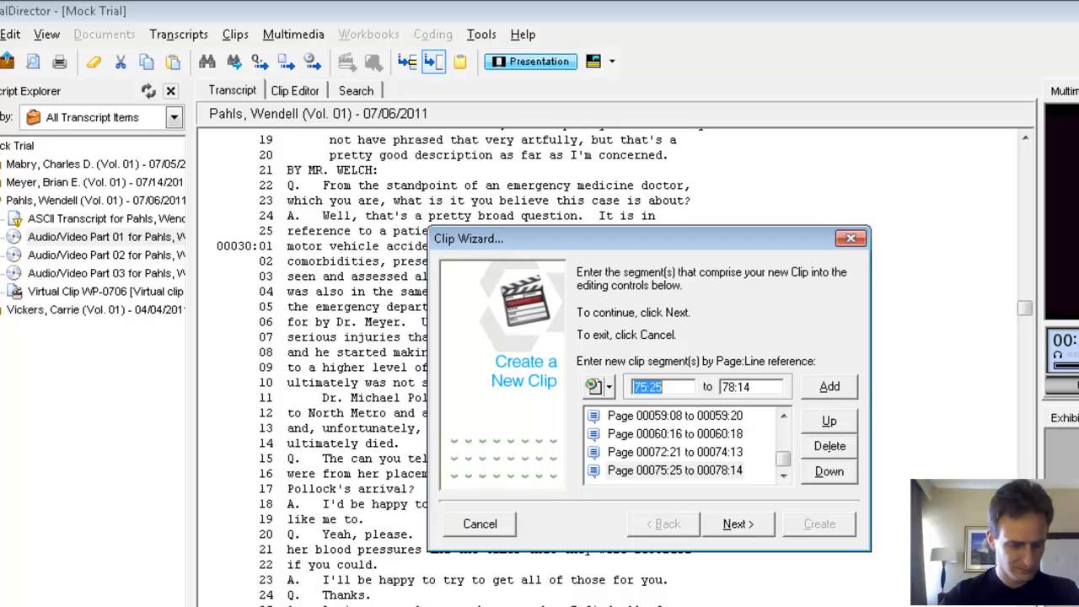
# Step: Add the page and line range 78:22 to 79:23 as a clip segment, correcting the mistyped end line to 23
pyautogui.write('78:2')
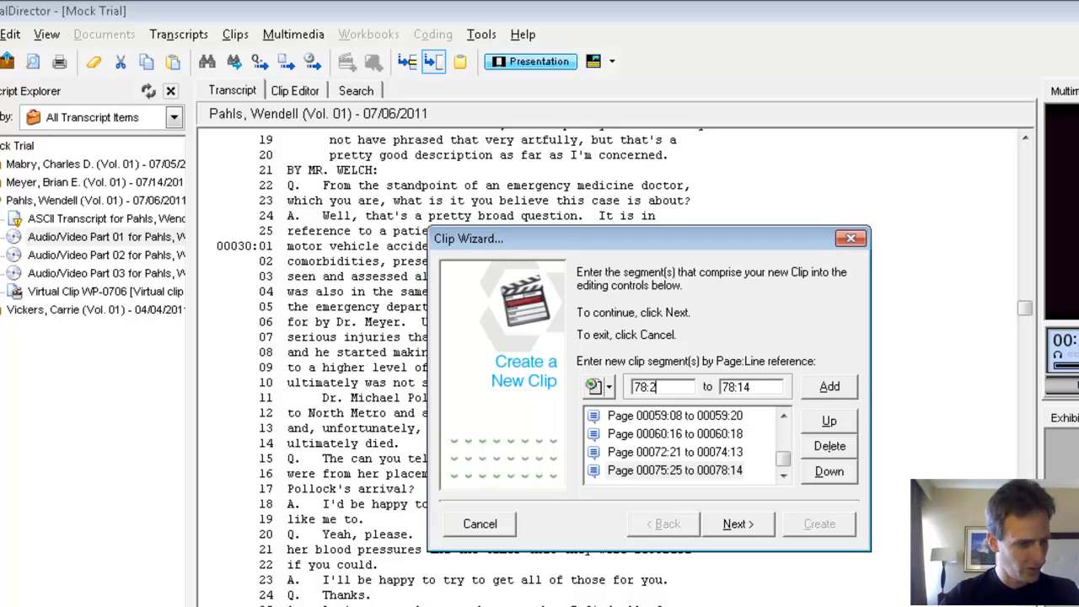
pyautogui.write('2')
pyautogui.press('Tab')
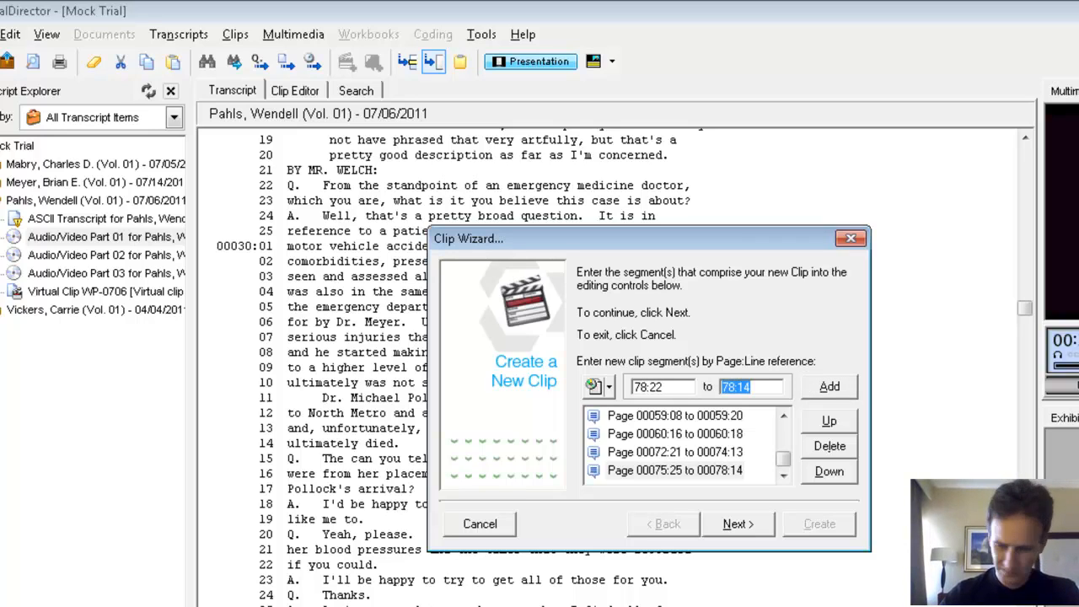
pyautogui.write('79:236')
pyautogui.press('Tab')
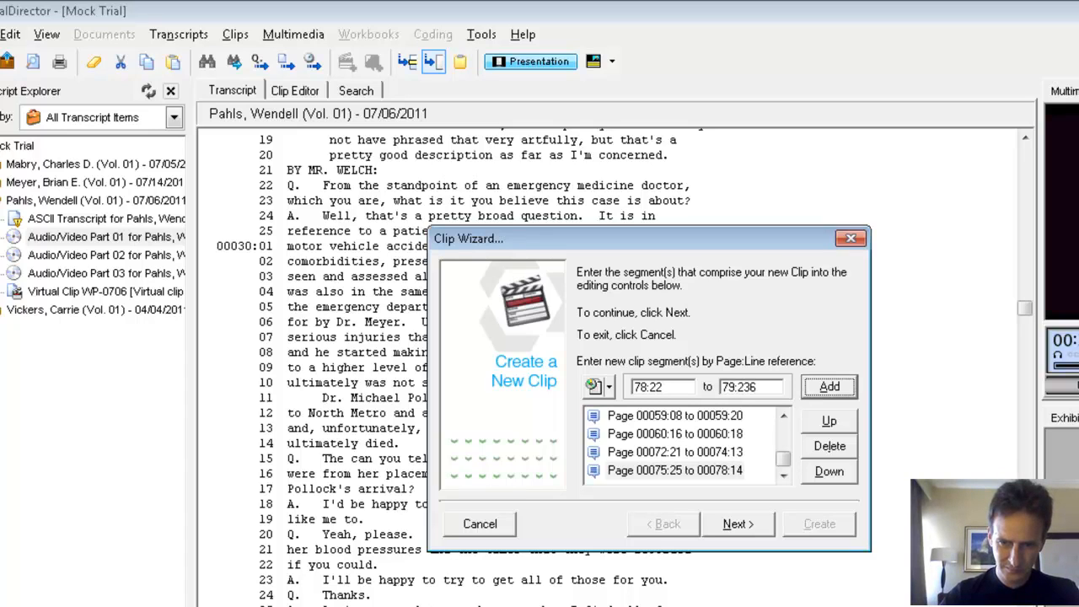
pyautogui.hotkey('shift', 'Tab')
pyautogui.press('BackSpace')
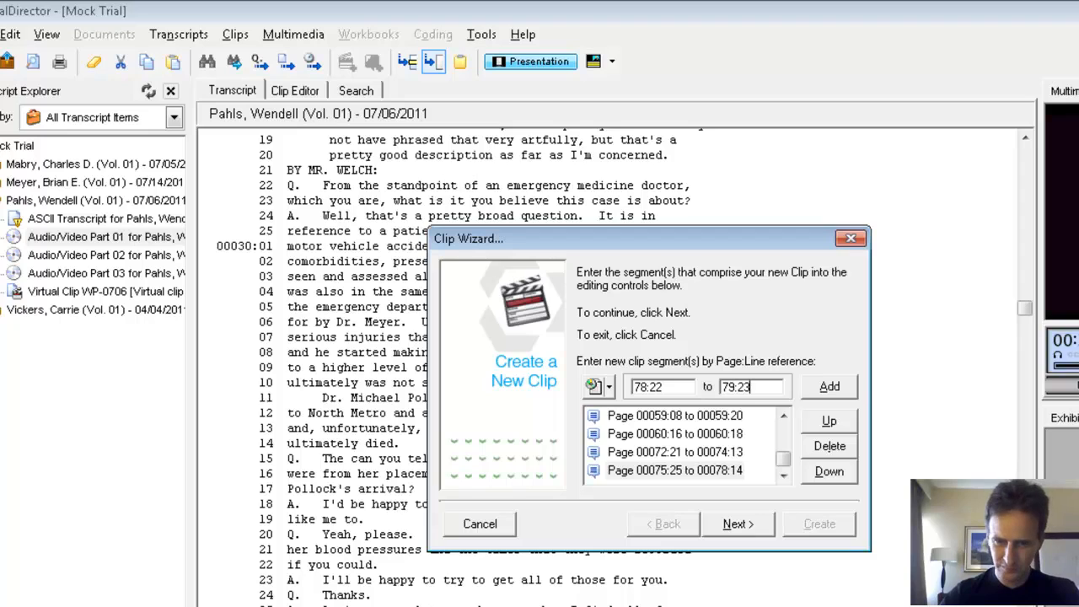
pyautogui.write('79:23')
pyautogui.press('Return')
# Step: Add the segment 87:10 to 88:16 to the clip and select the 78:22 to 79:23 segment in the list
pyautogui.write('87:10')
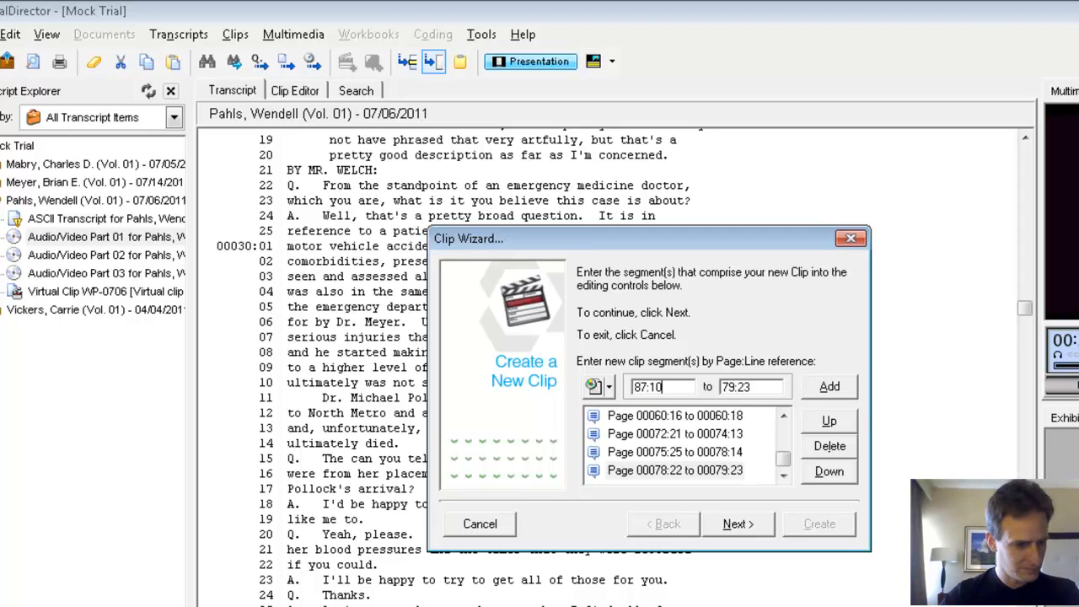
pyautogui.press('Tab')
pyautogui.write('8')
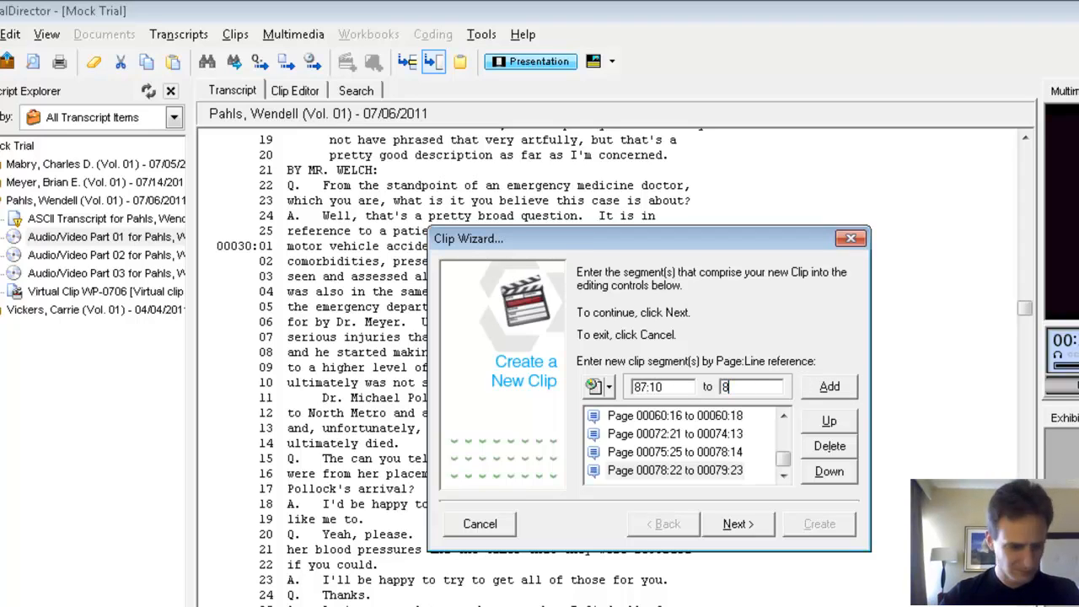
pyautogui.press('Return')
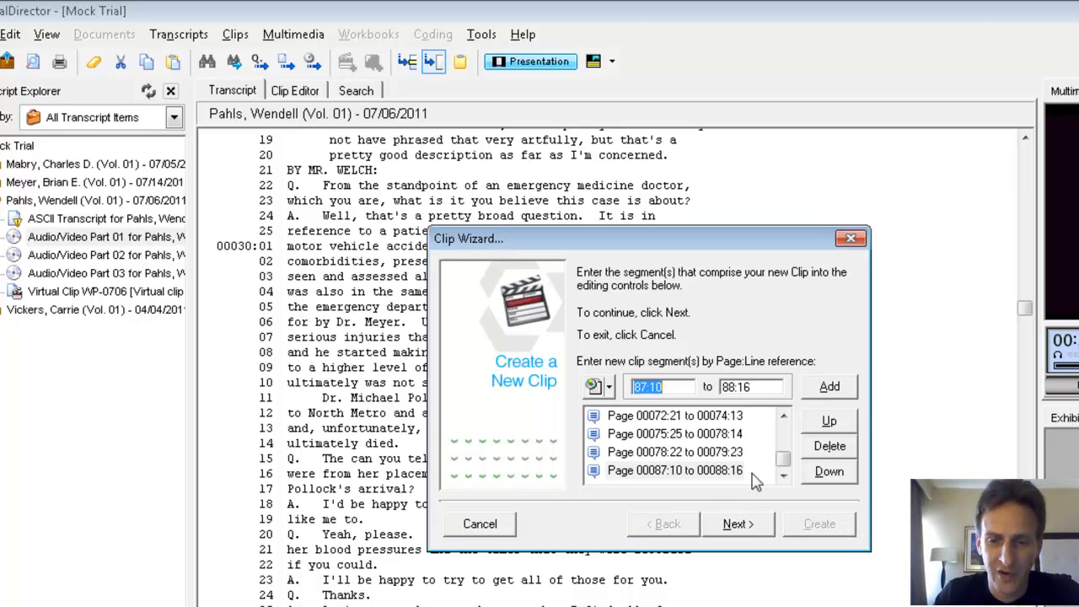
pyautogui.moveTo(784, 469)
pyautogui.mouseDown()
pyautogui.moveTo(788, 438)
pyautogui.moveTo(786, 472)
pyautogui.mouseUp()
pyautogui.click(695, 451)
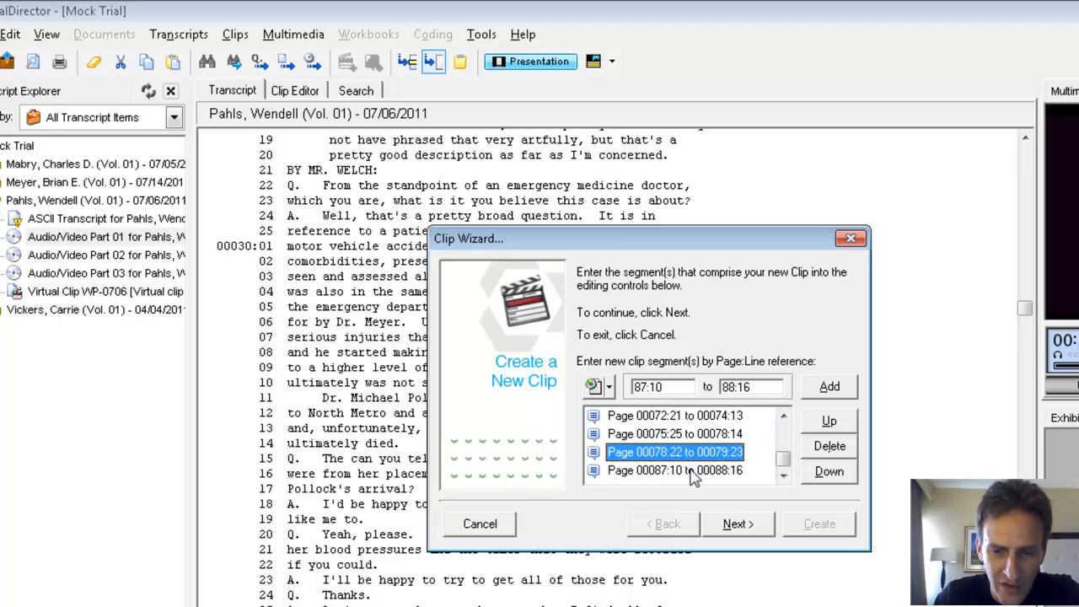
# Step: Finish the clip's segment list with 87:10 to 88:16 selected and set the clip identifier to WP Clips
pyautogui.click(689, 469)
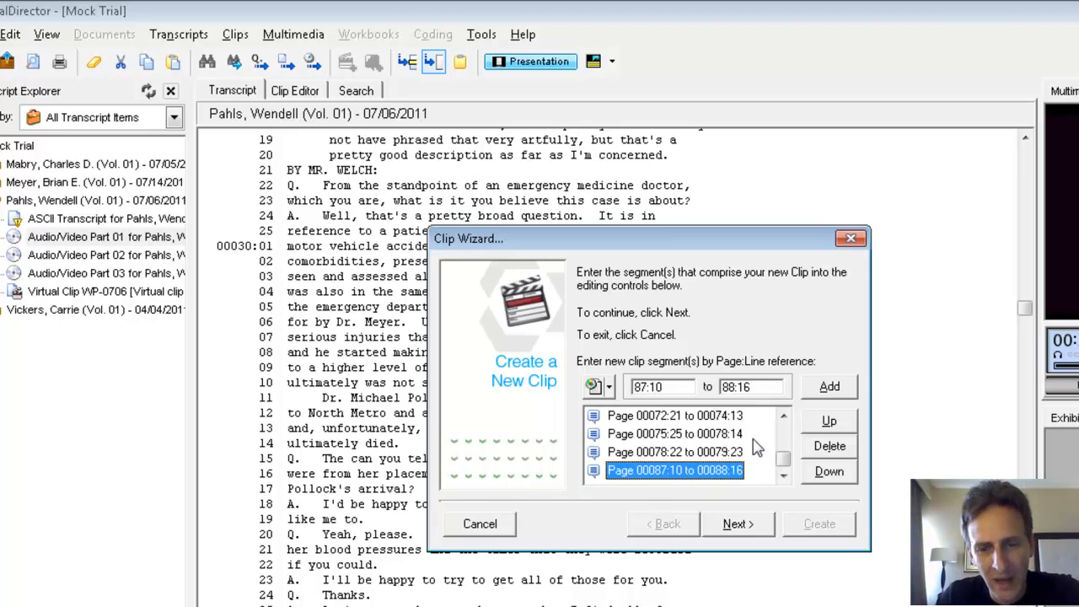
pyautogui.moveTo(784, 459)
pyautogui.mouseDown()
pyautogui.moveTo(792, 432)
pyautogui.moveTo(792, 477)
pyautogui.mouseUp()
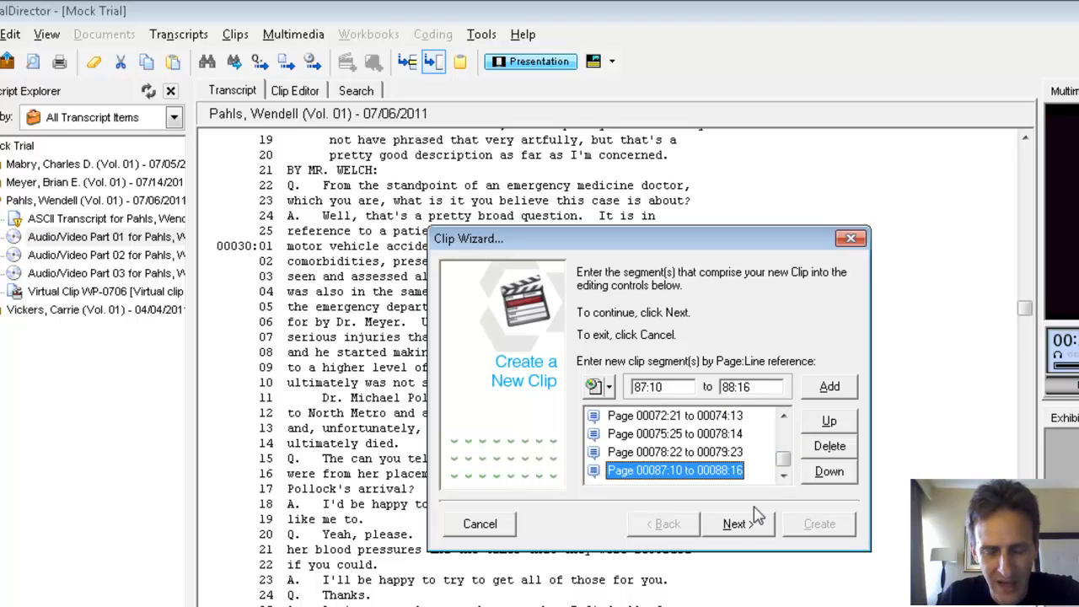
pyautogui.click(739, 526)
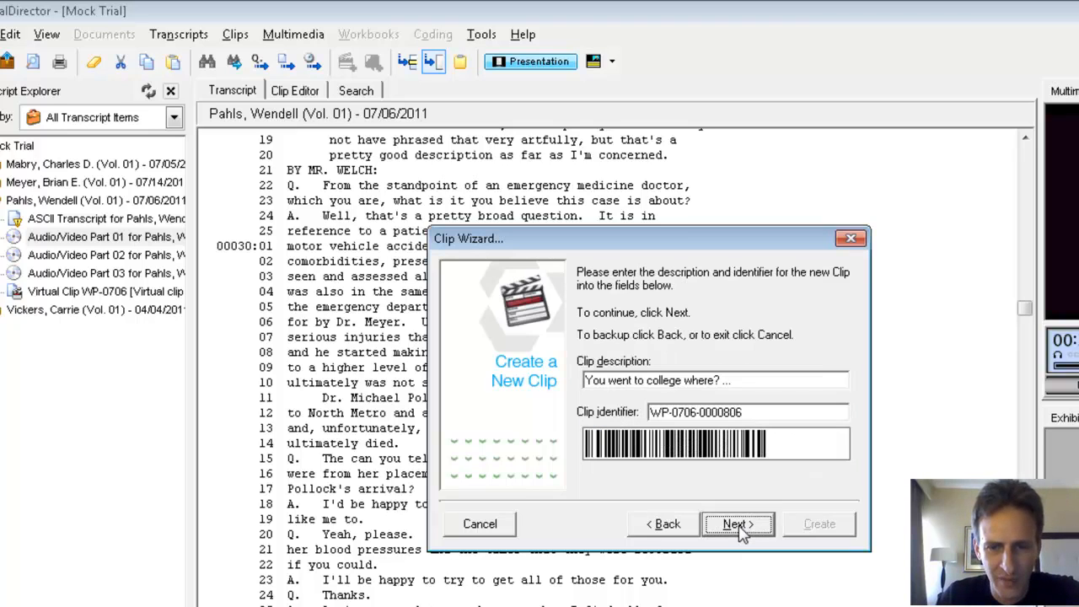
pyautogui.doubleClick(755, 412)
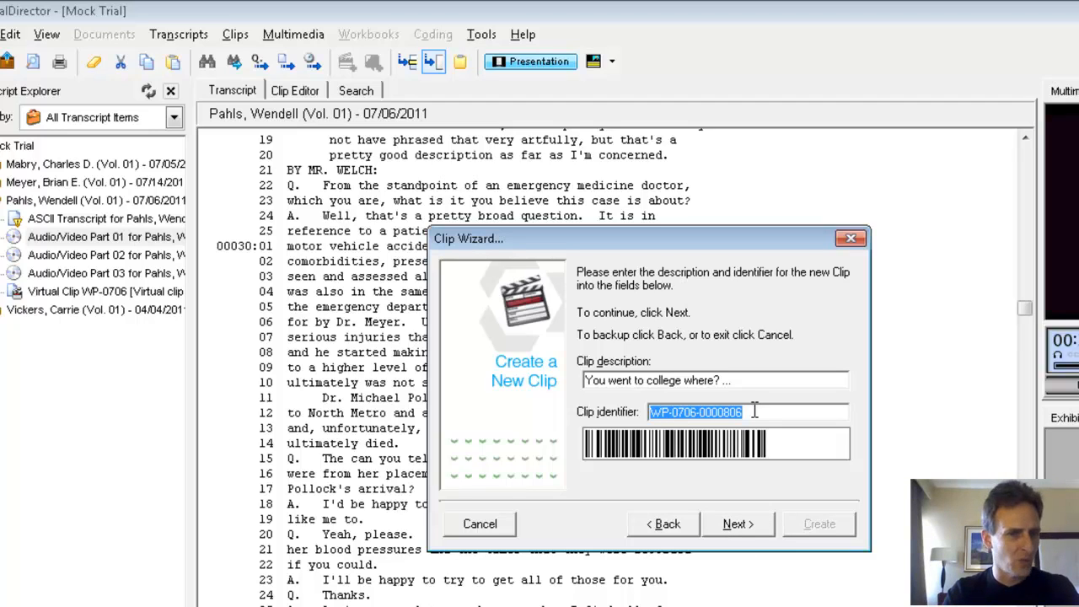
pyautogui.write('W')
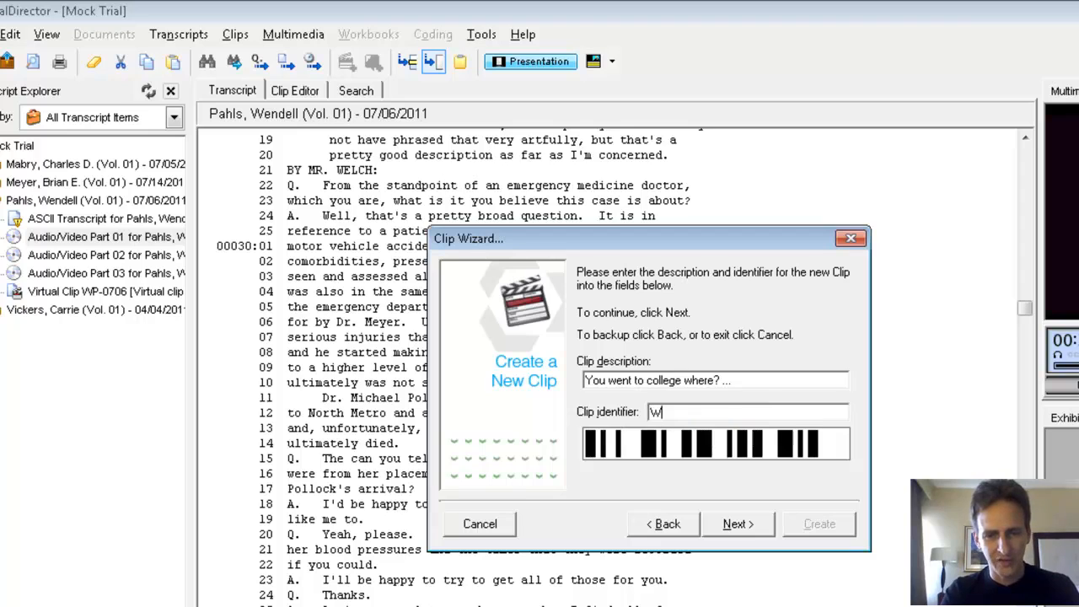
pyautogui.write('P Clips')
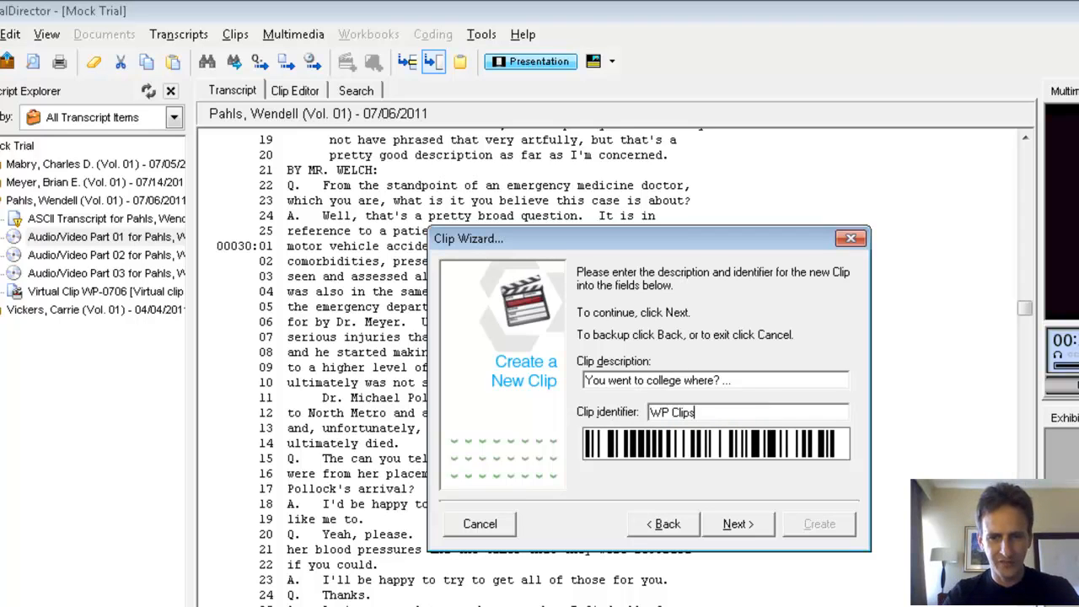
pyautogui.click(736, 524)
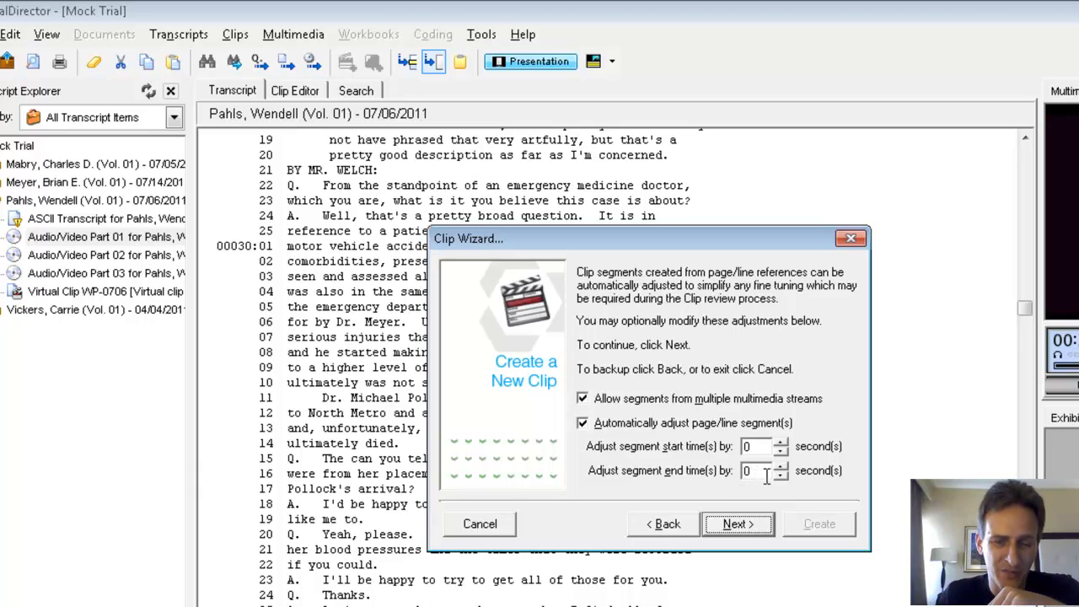
# Step: Set the segment start adjustment to 0 seconds and the end adjustment to 1 second, then create the clip and close the wizard
pyautogui.click(781, 453)
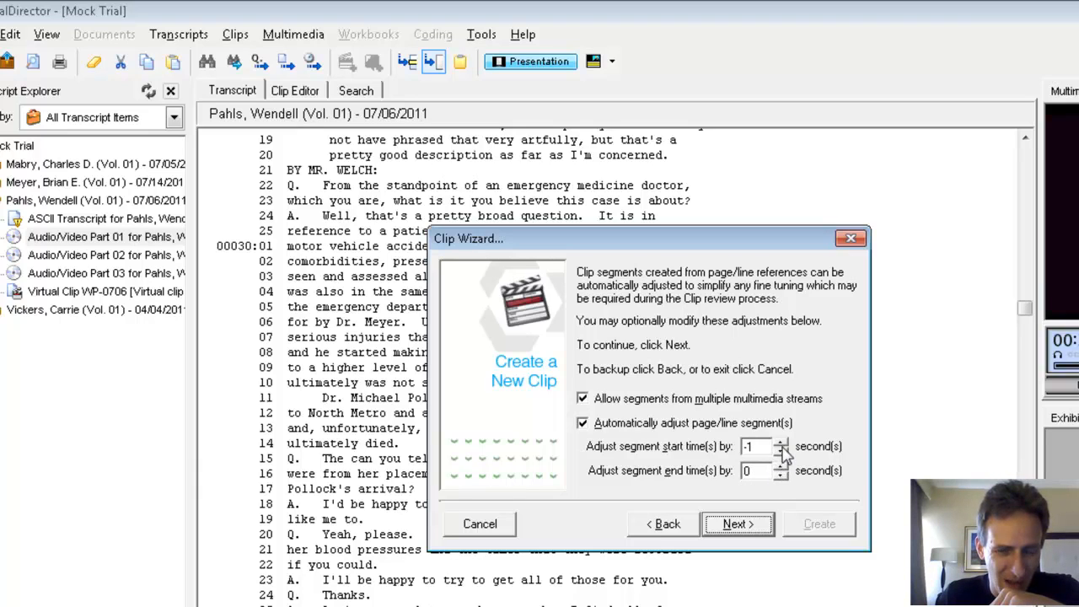
pyautogui.click(782, 441)
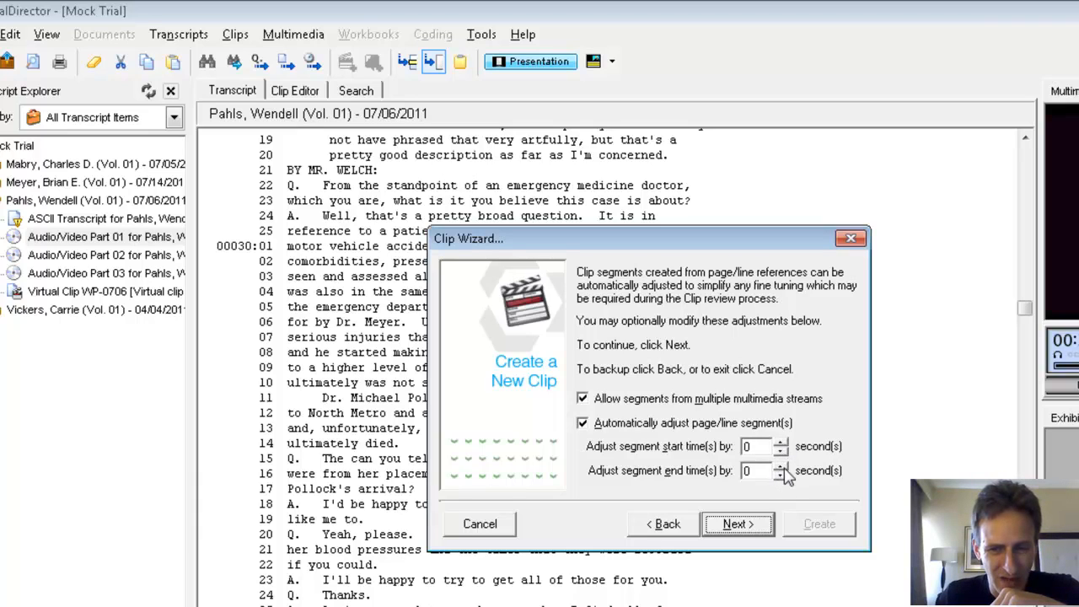
pyautogui.click(781, 466)
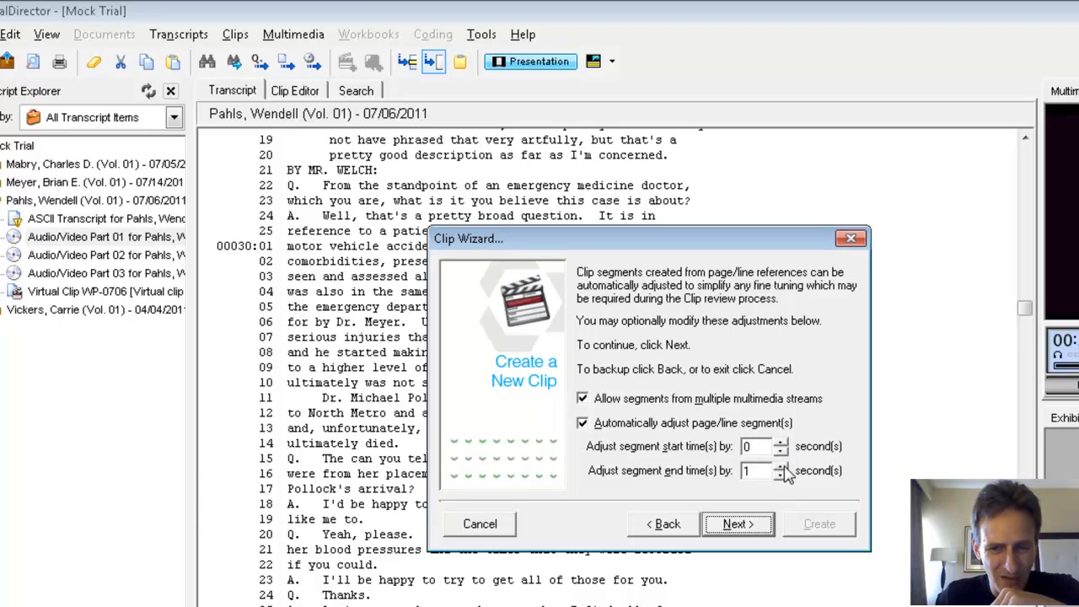
pyautogui.click(758, 524)
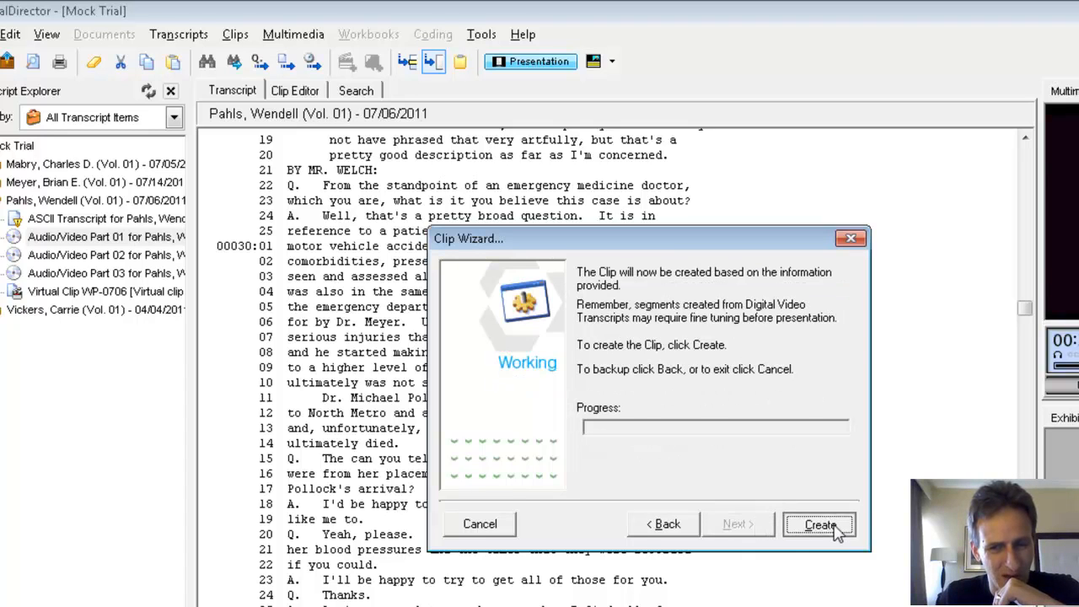
pyautogui.click(819, 524)
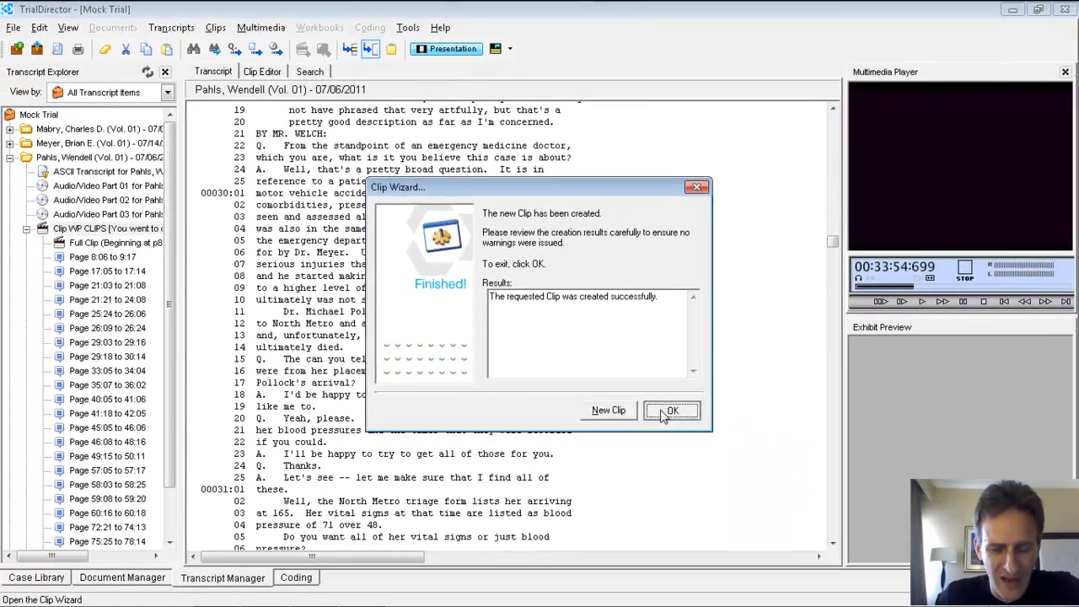
pyautogui.click(738, 523)
# Step: Play the clip segment 8:06 to 9:17 in the Multimedia Player and pause it
pyautogui.doubleClick(103, 257)
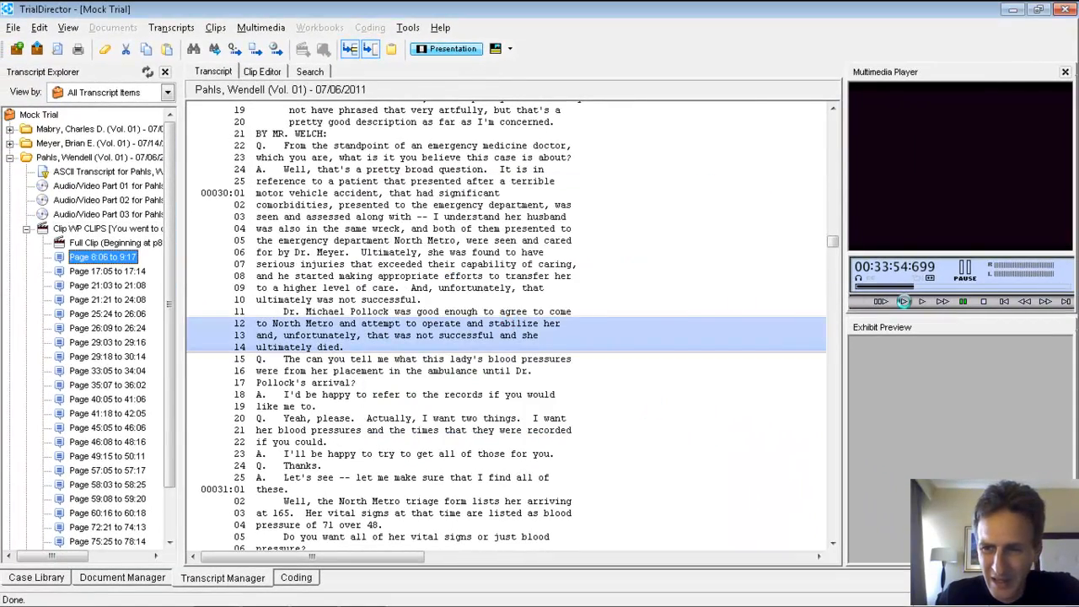
pyautogui.click(922, 301)
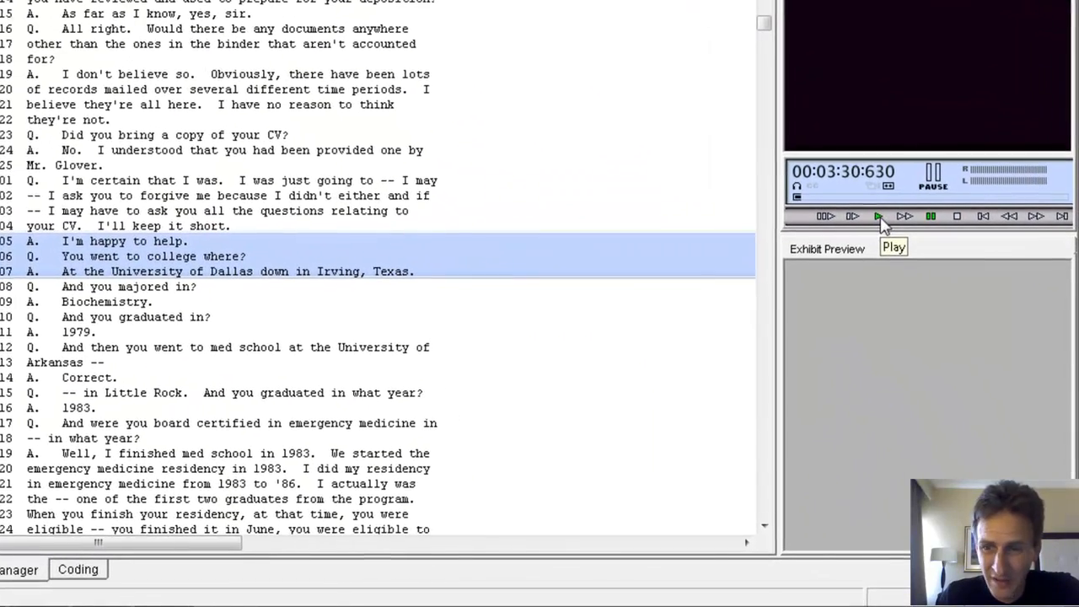
pyautogui.click(903, 265)
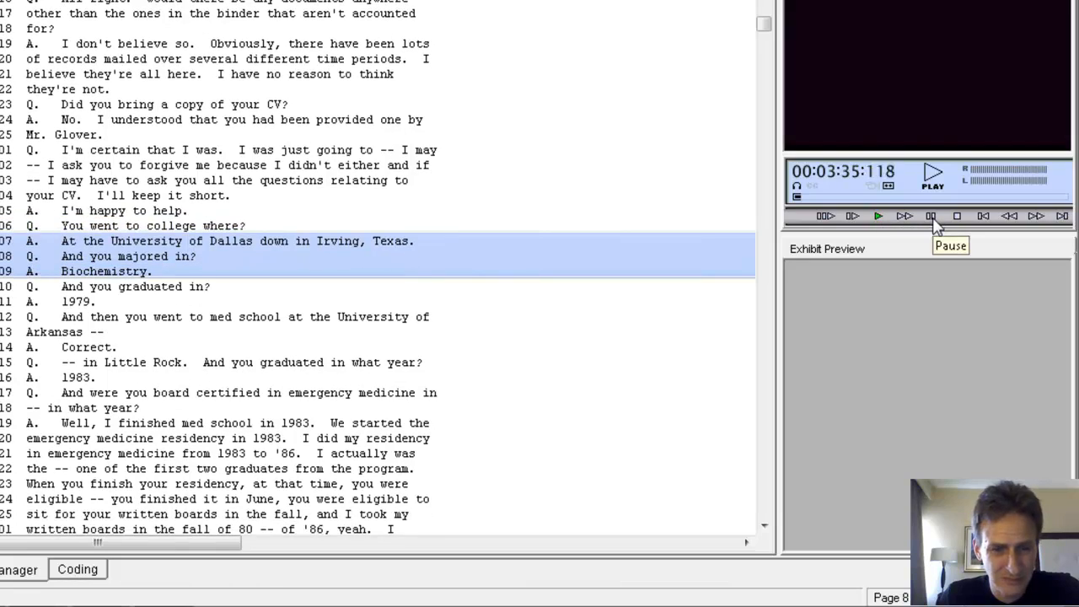
pyautogui.click(934, 221)
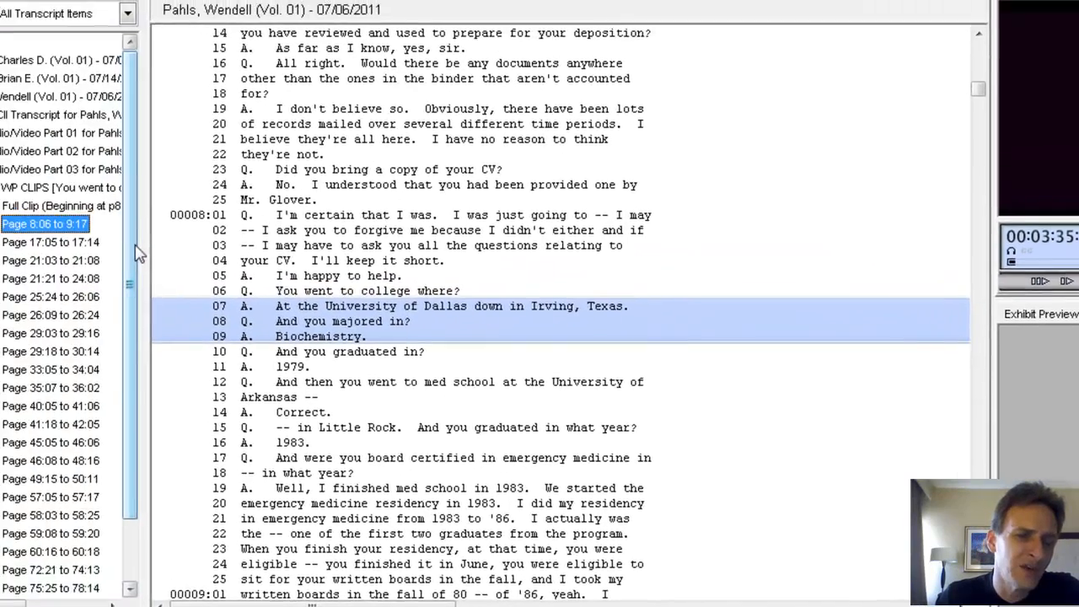
# Step: Open the segment 8:06 to 9:17 in the Clip Editor and play the audio at its starting point
pyautogui.scroll(2, 202, 396)
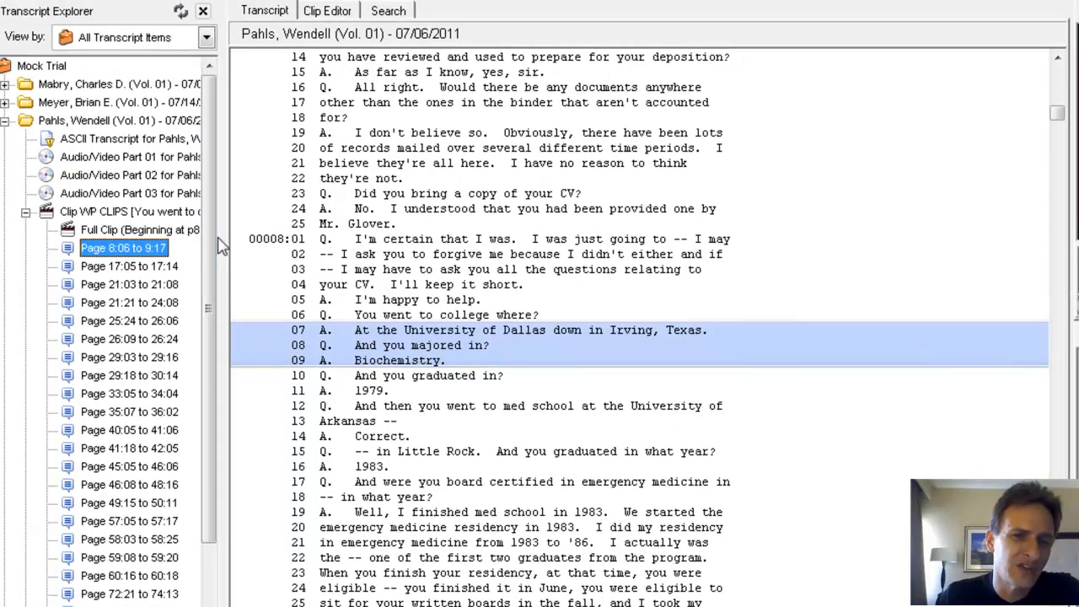
pyautogui.click(339, 13)
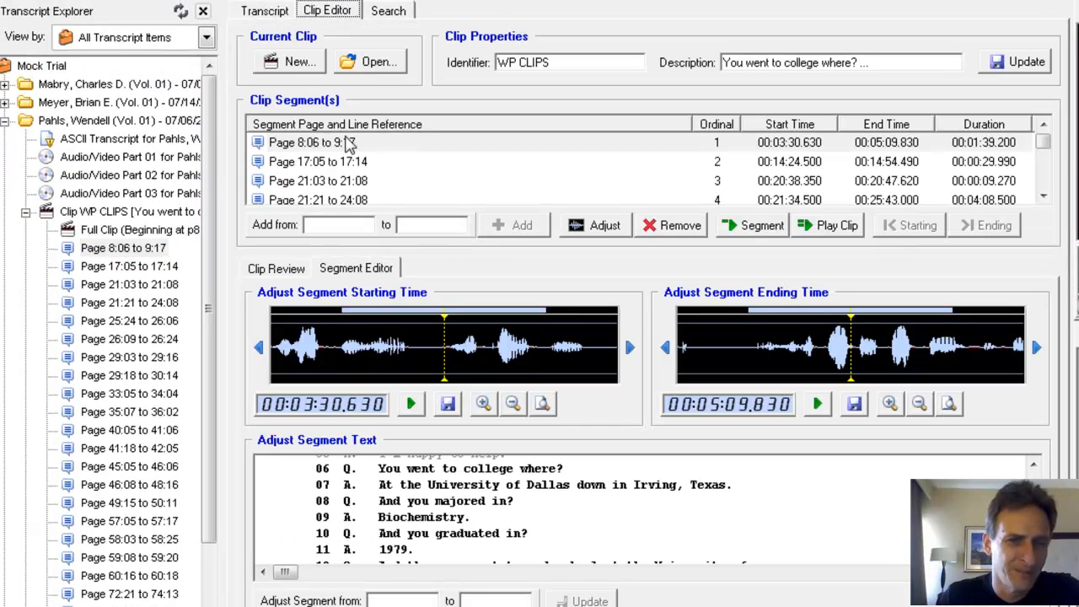
pyautogui.click(346, 143)
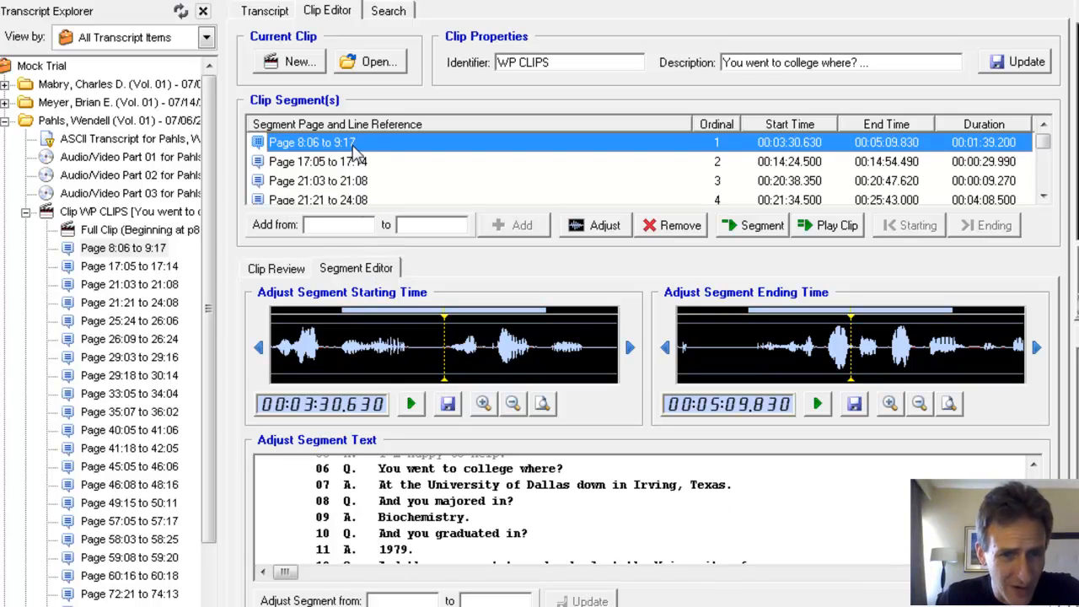
pyautogui.doubleClick(353, 145)
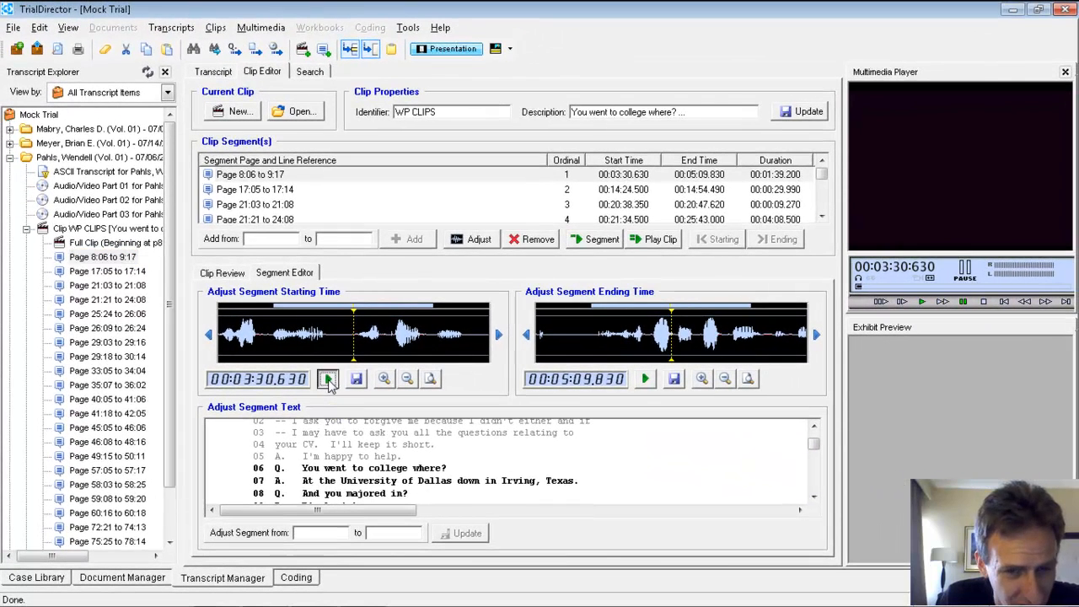
pyautogui.click(400, 401)
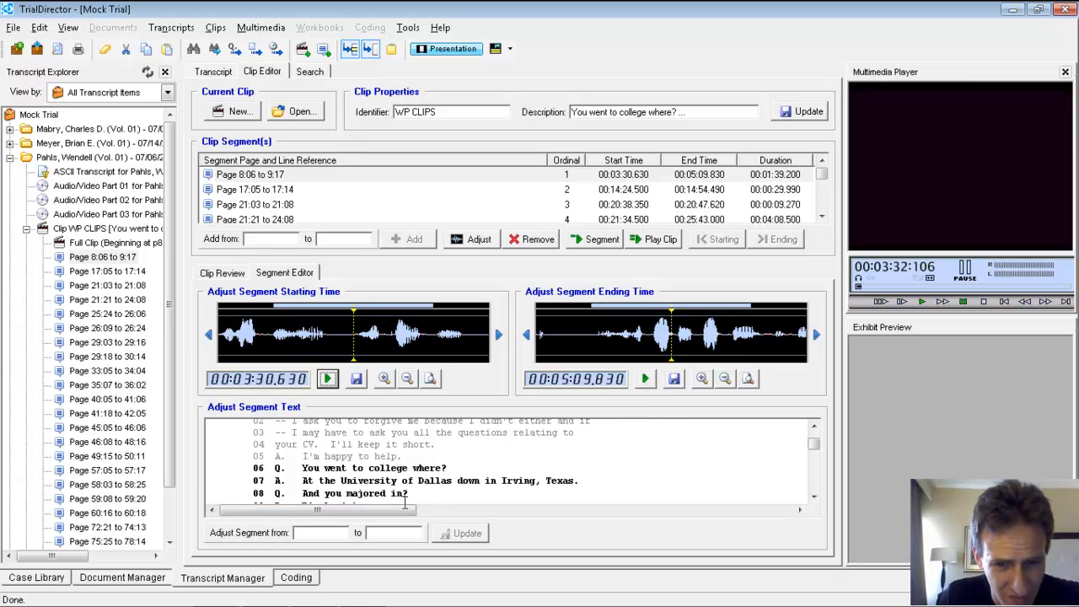
# Step: Play the ending of segment 8:06 to 9:17, then set its end time to 00:05:08.613 and save it
pyautogui.click(645, 380)
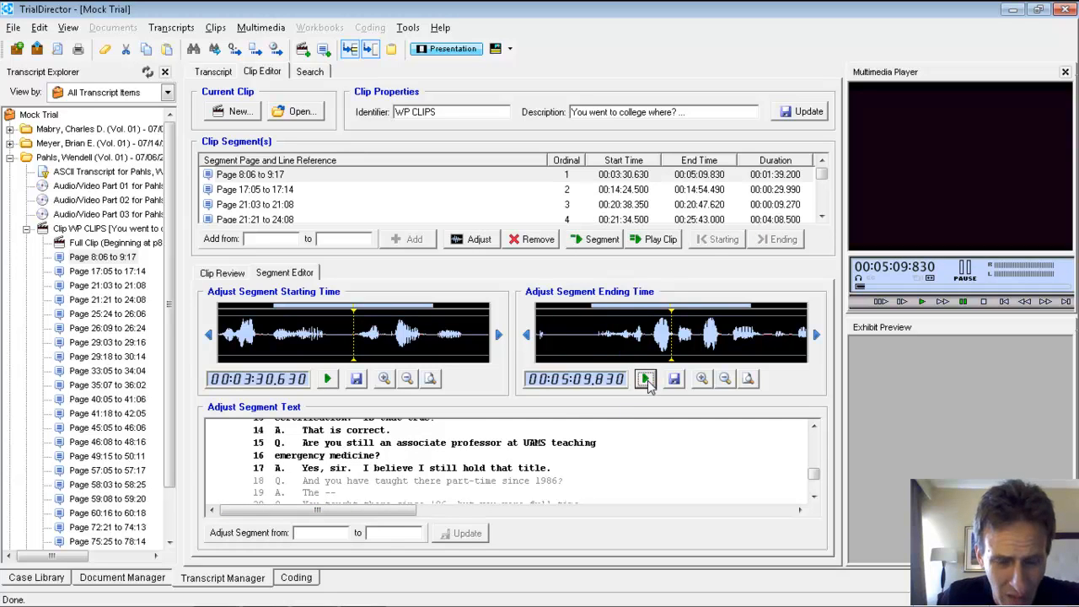
pyautogui.click(645, 380)
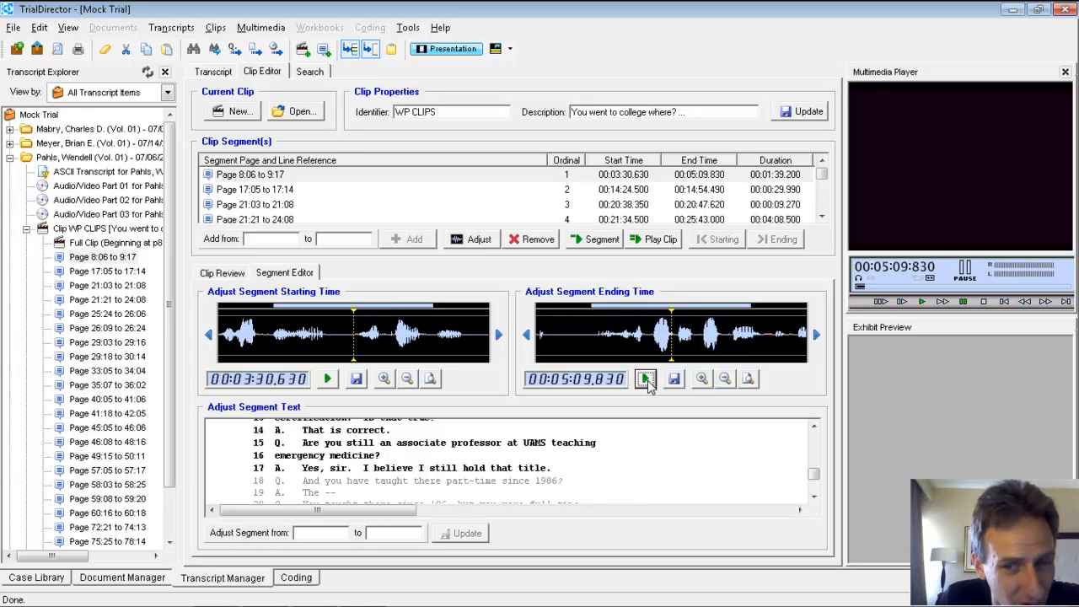
pyautogui.click(645, 379)
pyautogui.click(557, 320)
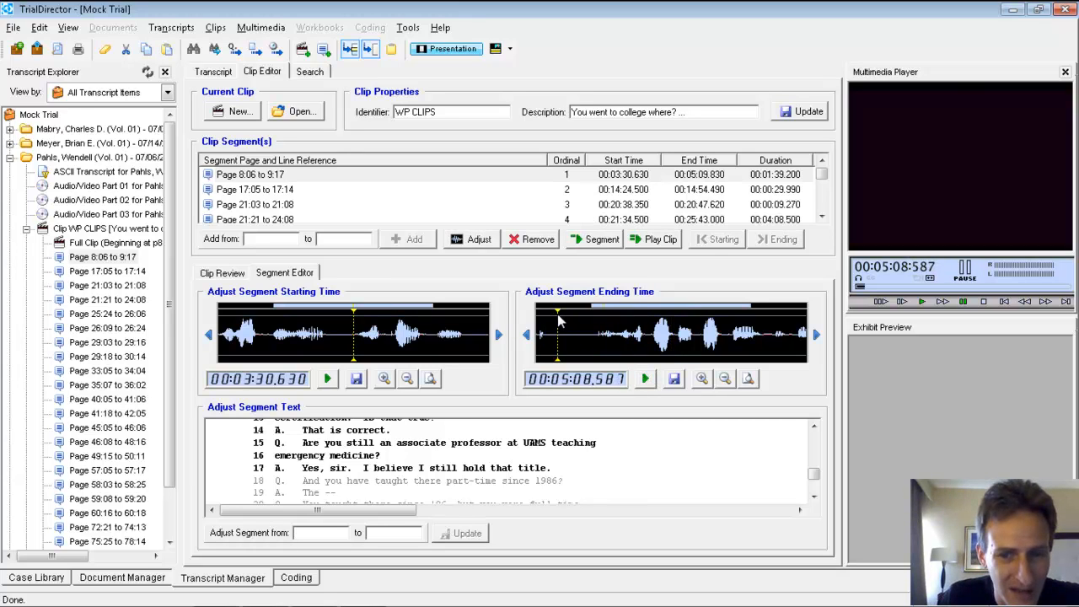
pyautogui.click(561, 318)
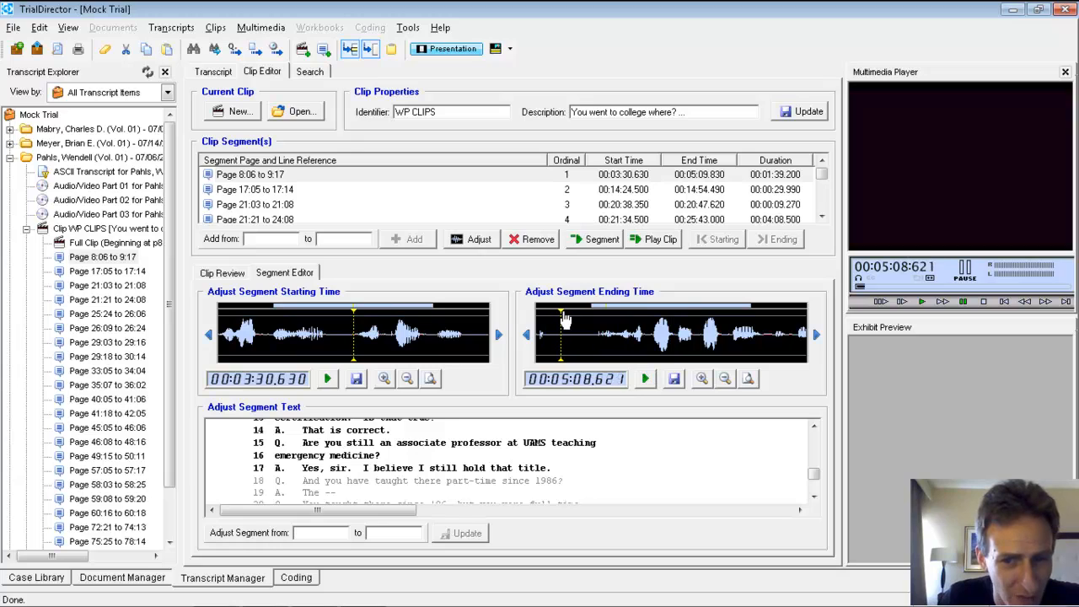
pyautogui.click(561, 318)
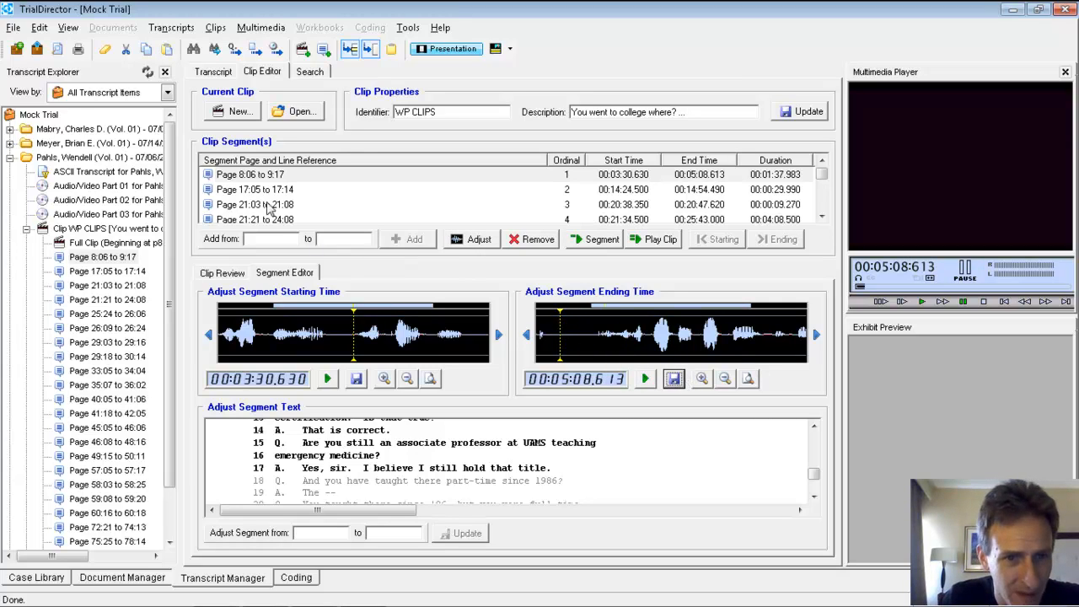
# Step: Load the segment 17:05 to 17:14 for adjustment and play the audio at its start and end points
pyautogui.click(264, 190)
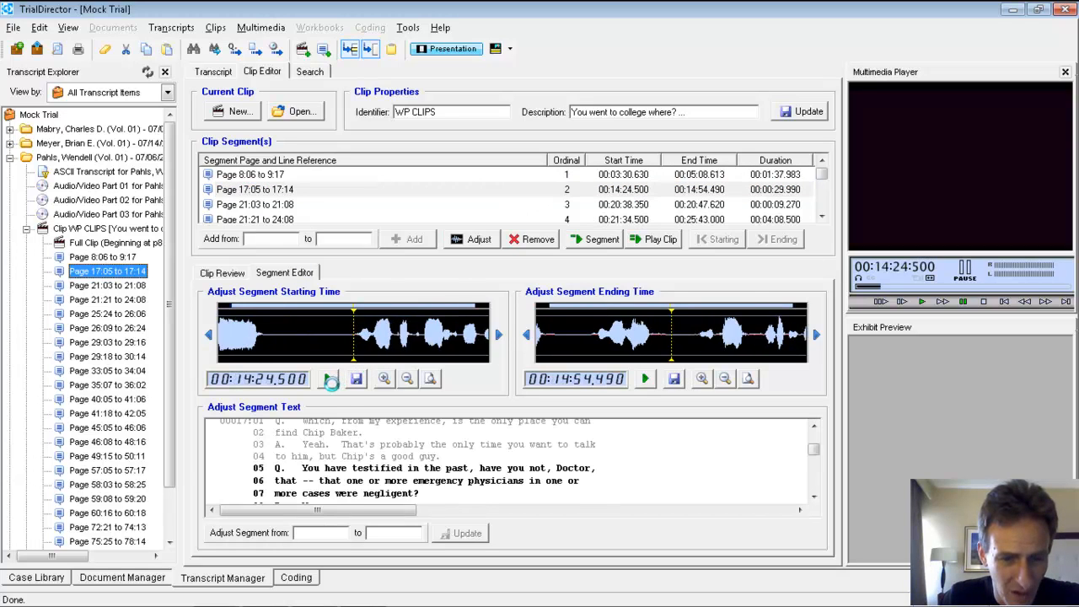
pyautogui.click(328, 380)
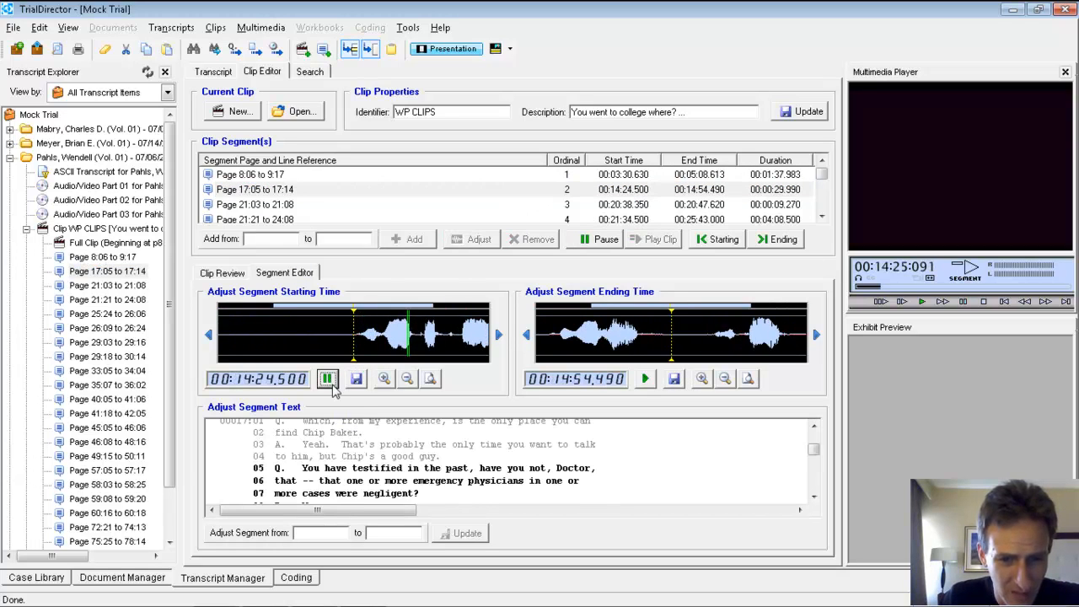
pyautogui.click(647, 380)
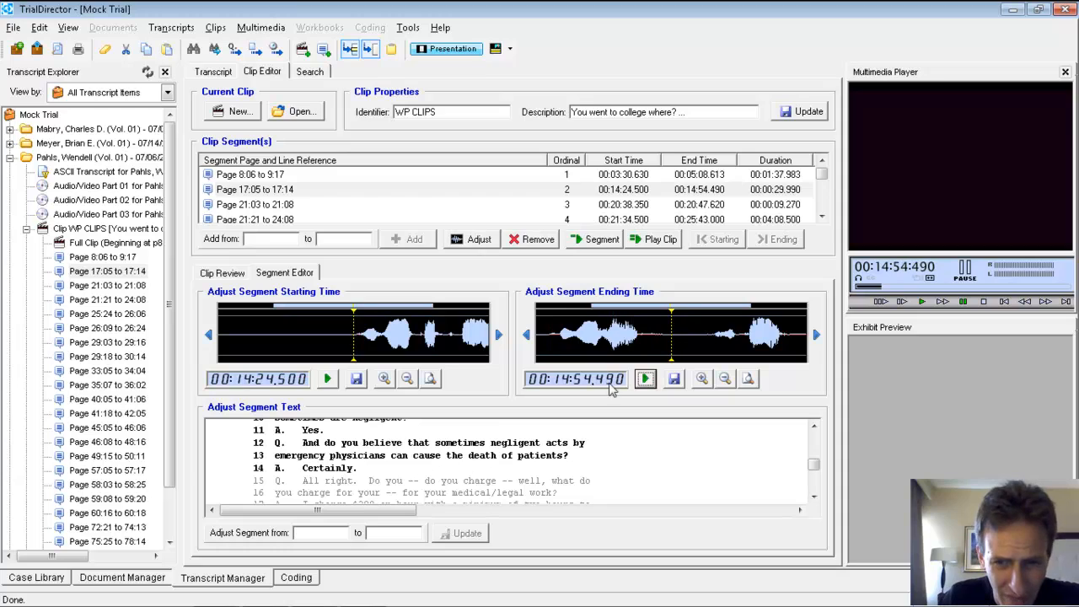
# Step: Move the ending of segment 17:05 to 17:14 earlier while checking the audio, and save its end time as 00:14:50.647
pyautogui.moveTo(661, 316); pyautogui.dragTo(588, 318)
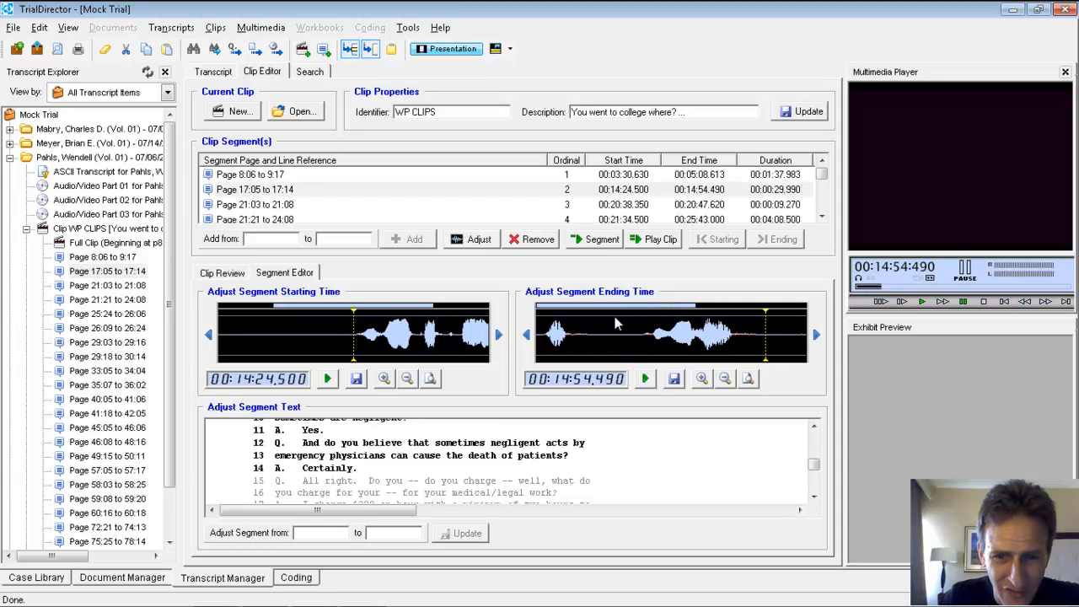
pyautogui.click(615, 322)
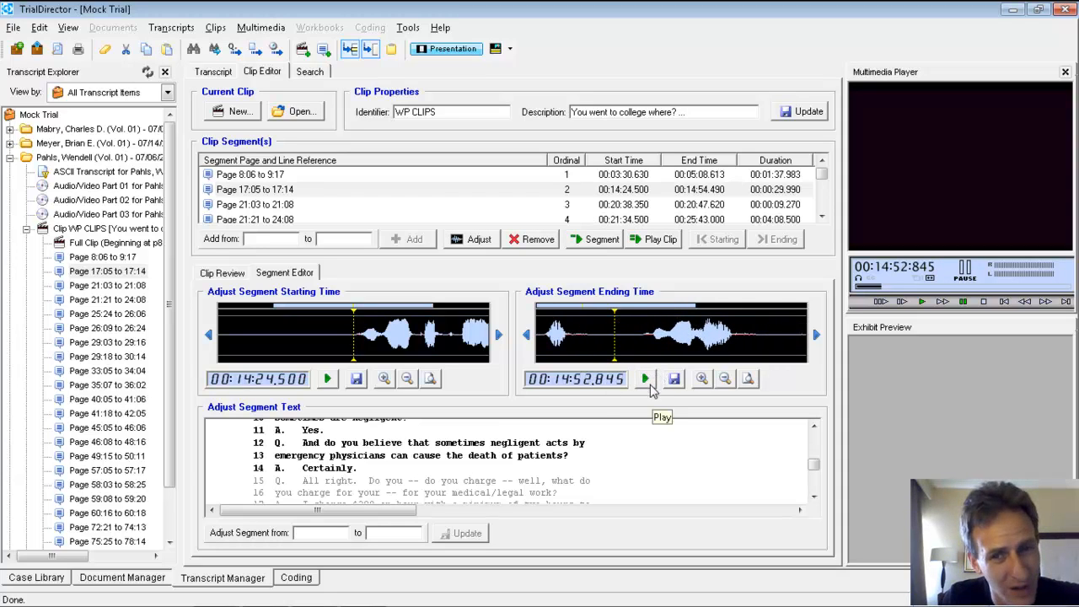
pyautogui.click(646, 380)
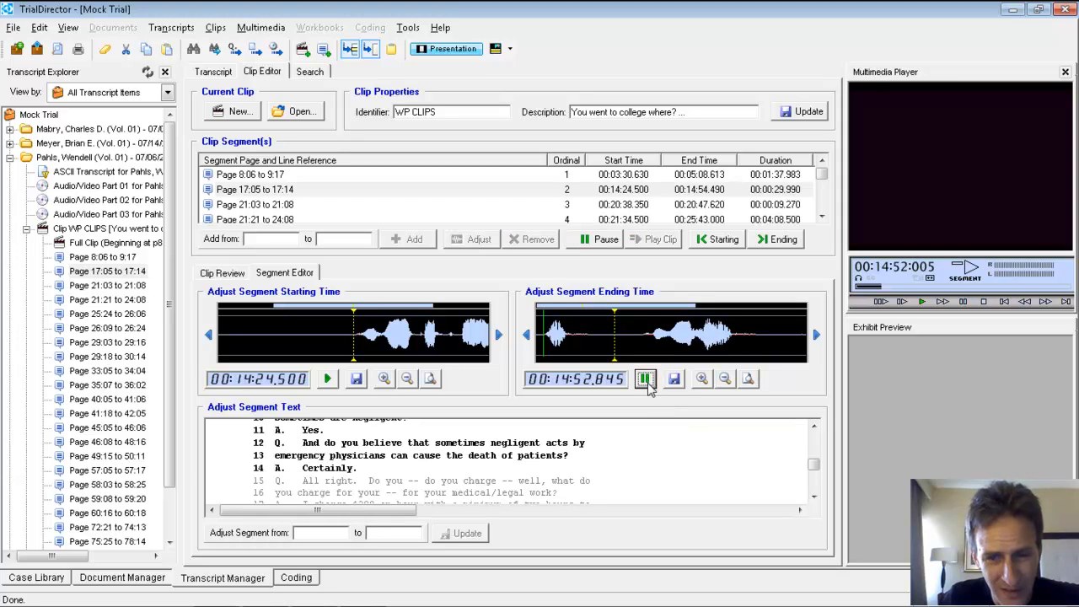
pyautogui.click(645, 379)
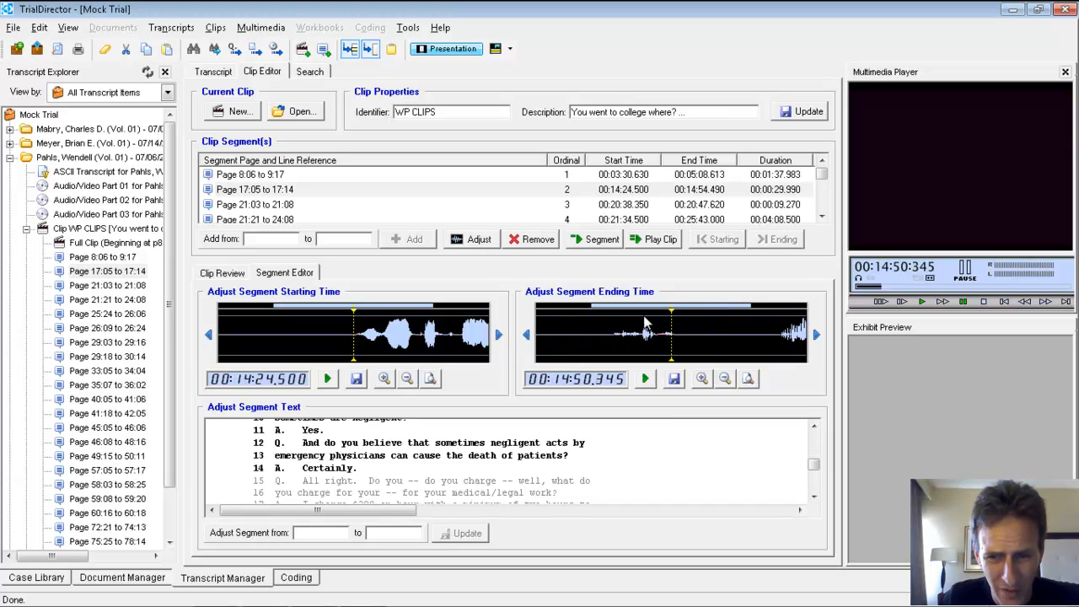
pyautogui.click(647, 379)
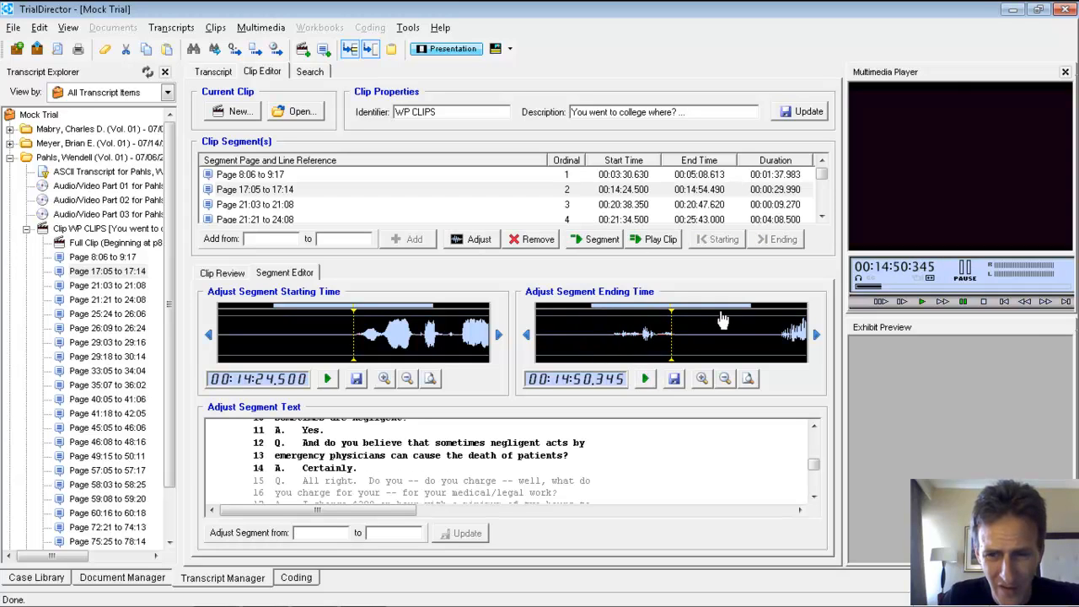
pyautogui.click(699, 327)
pyautogui.click(674, 379)
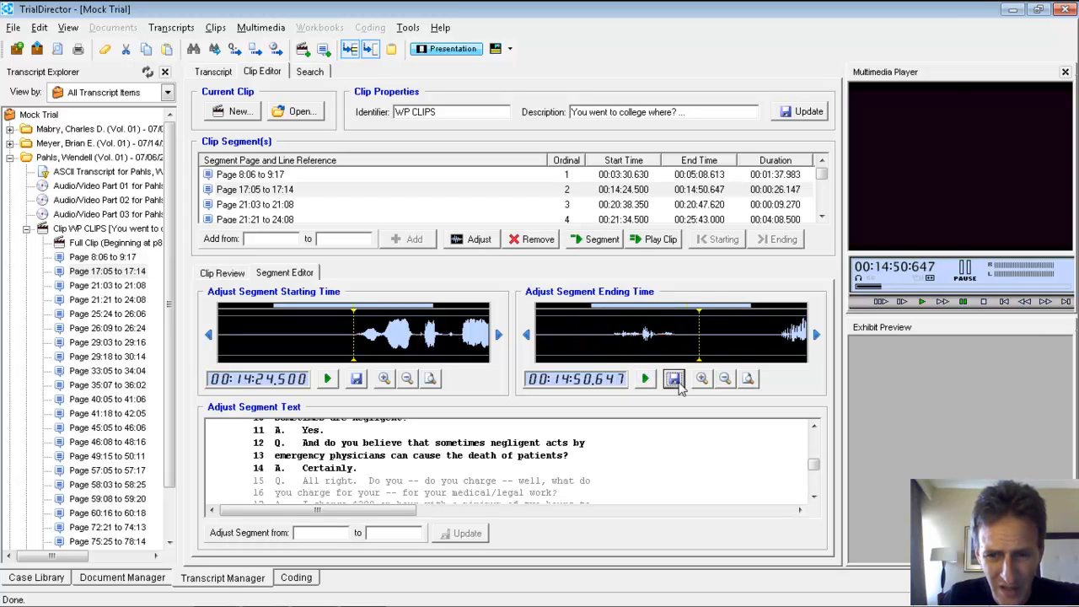
# Step: Load the segment 21:03 to 21:08 for adjustment and play the audio at its start and end points
pyautogui.click(271, 205)
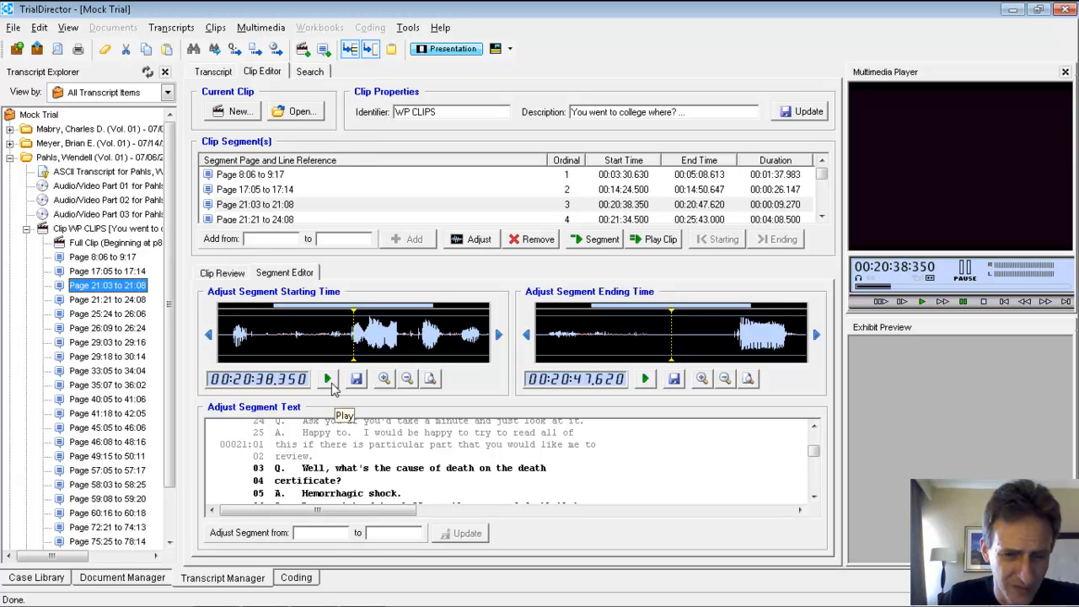
pyautogui.click(328, 380)
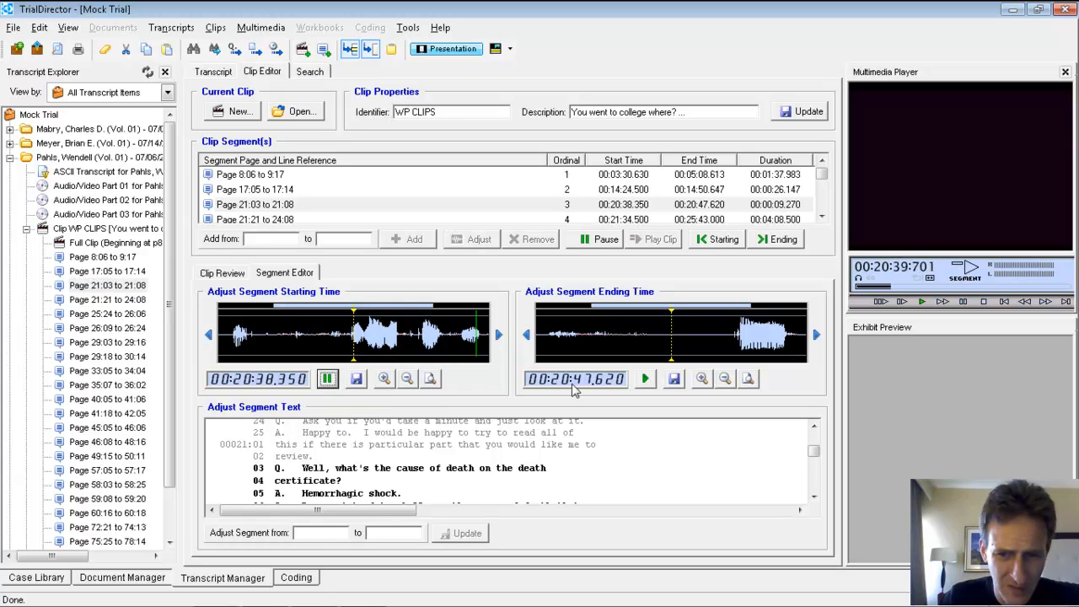
pyautogui.click(645, 379)
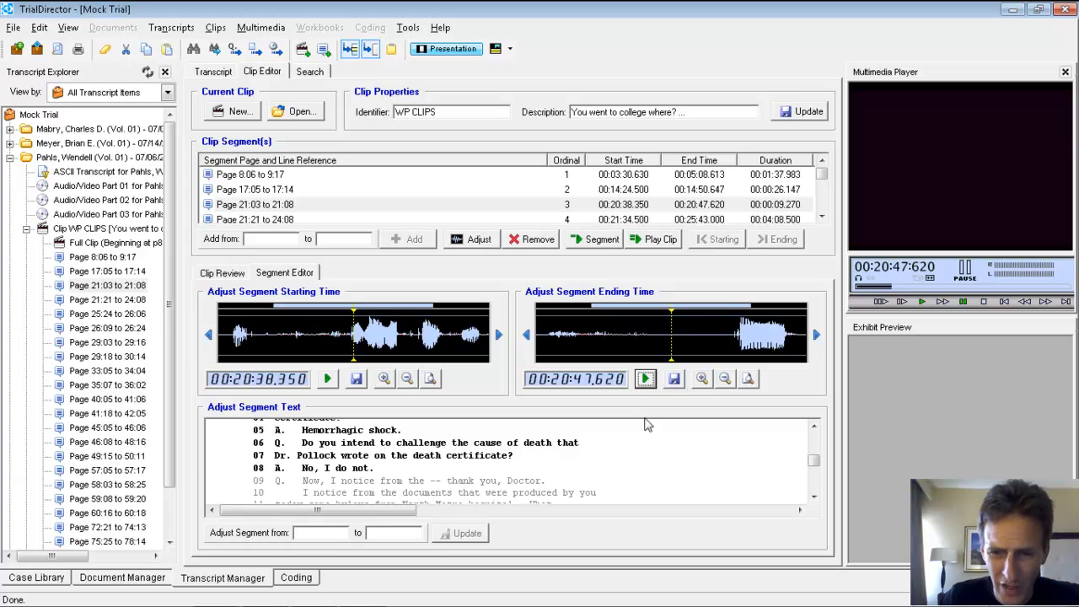
# Step: Play the start and end of segment 21:21 to 24:08, then move its end time to 00:25:42.016 and save it
pyautogui.click(274, 220)
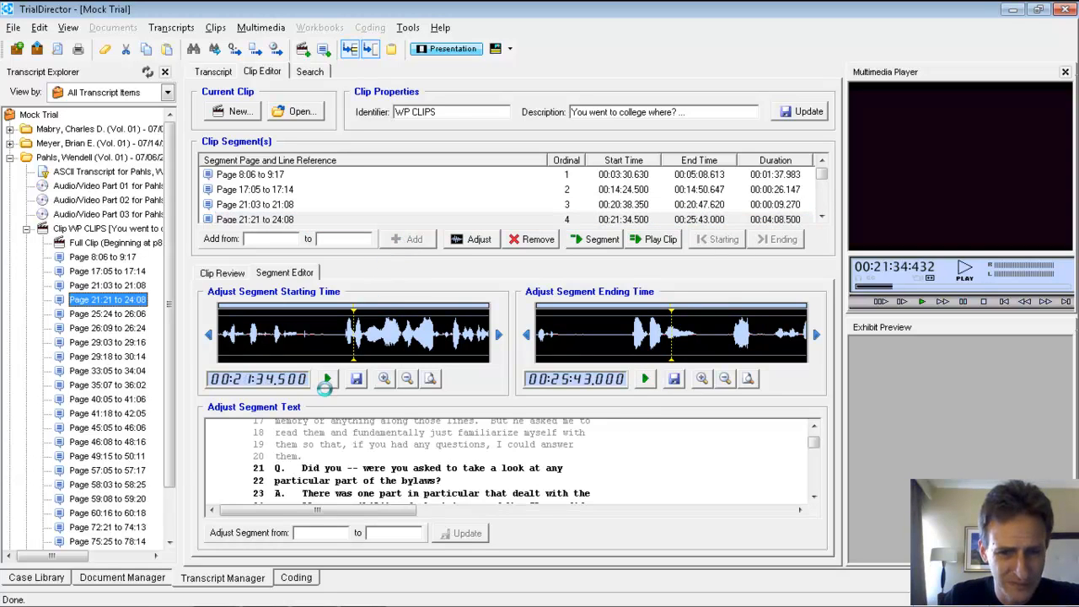
pyautogui.click(329, 379)
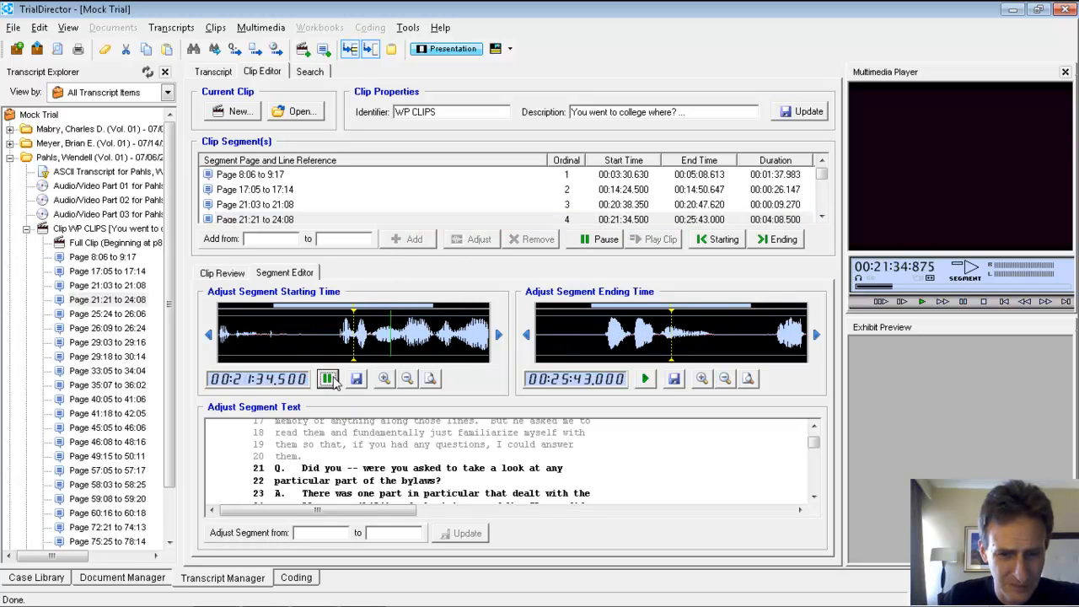
pyautogui.click(645, 378)
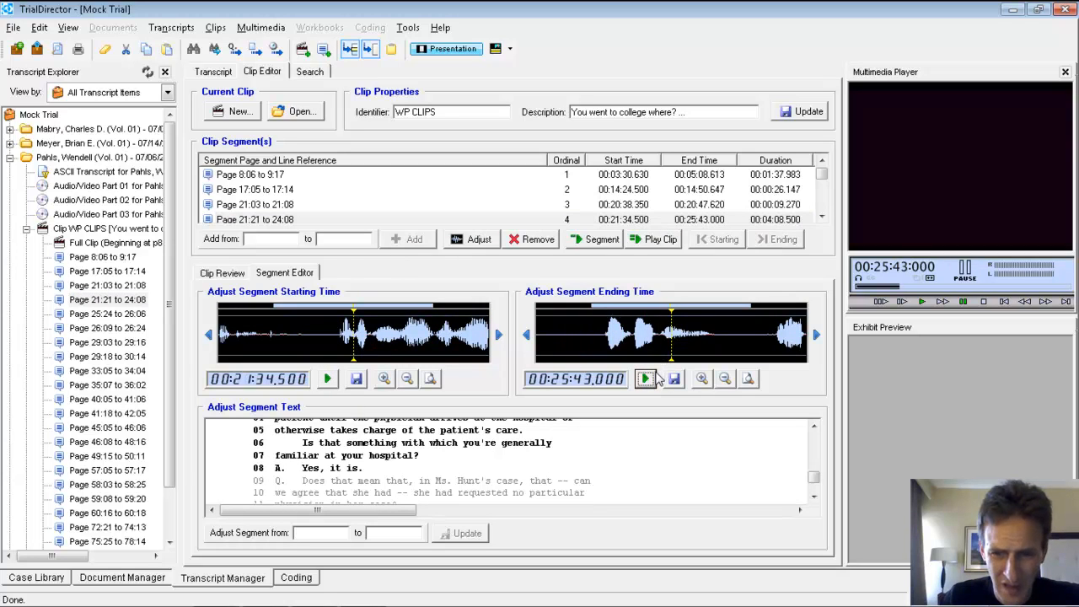
pyautogui.click(646, 379)
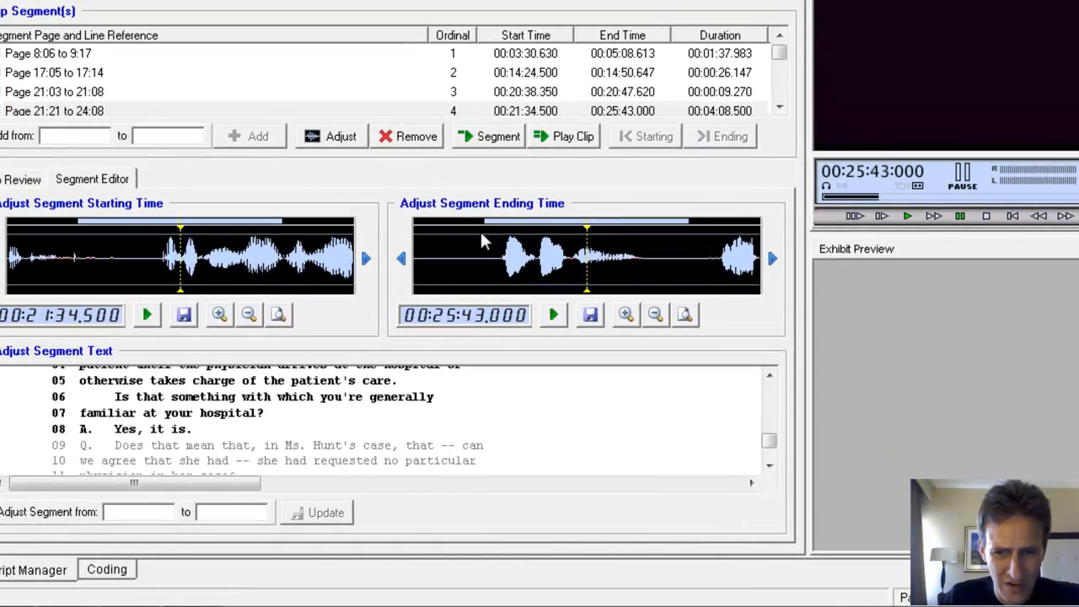
pyautogui.click(481, 242)
pyautogui.click(471, 245)
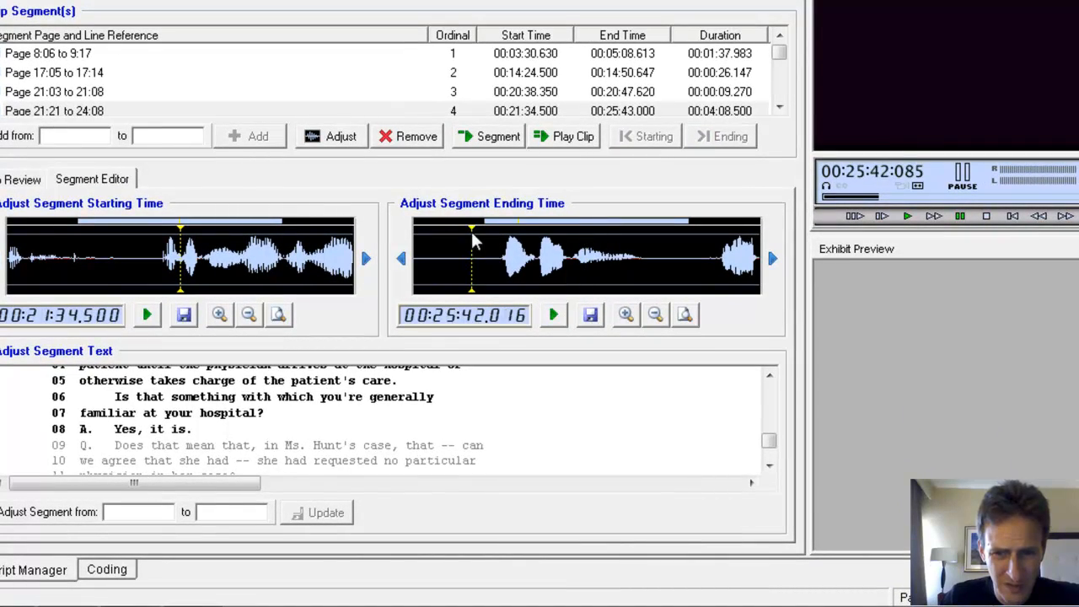
pyautogui.click(590, 318)
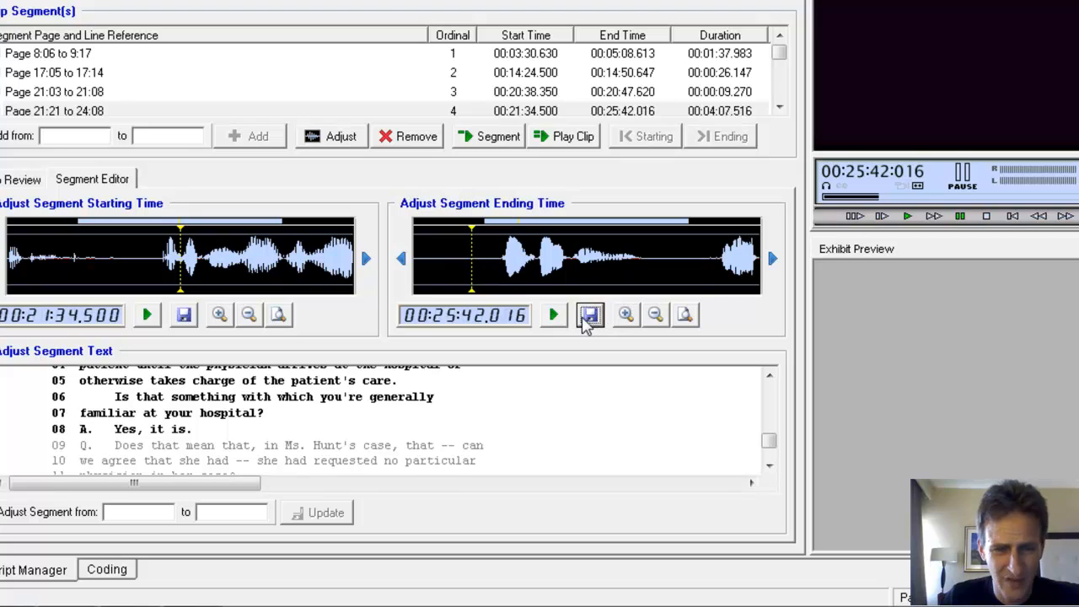
# Step: Load the segment 25:24 to 26:06 from the clip's segments for adjustment
pyautogui.click(779, 107)
pyautogui.click(779, 107)
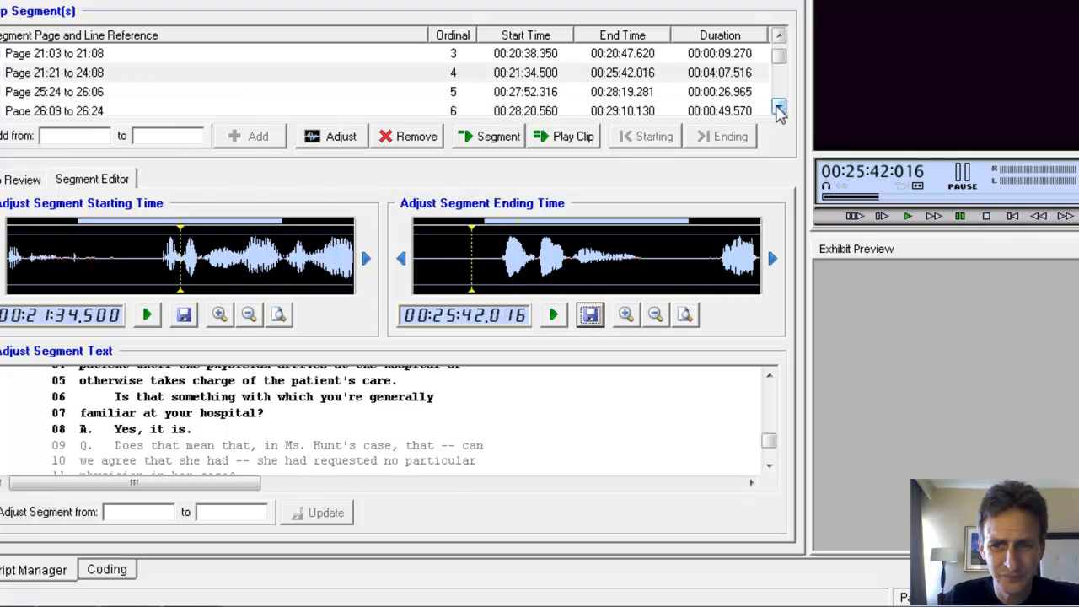
pyautogui.click(779, 108)
pyautogui.click(83, 75)
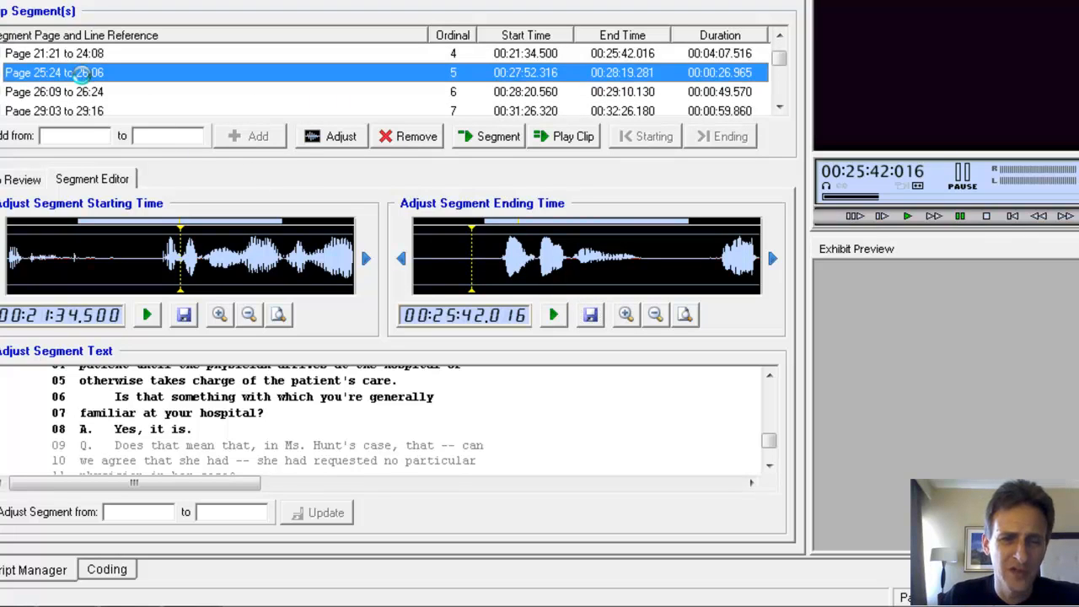